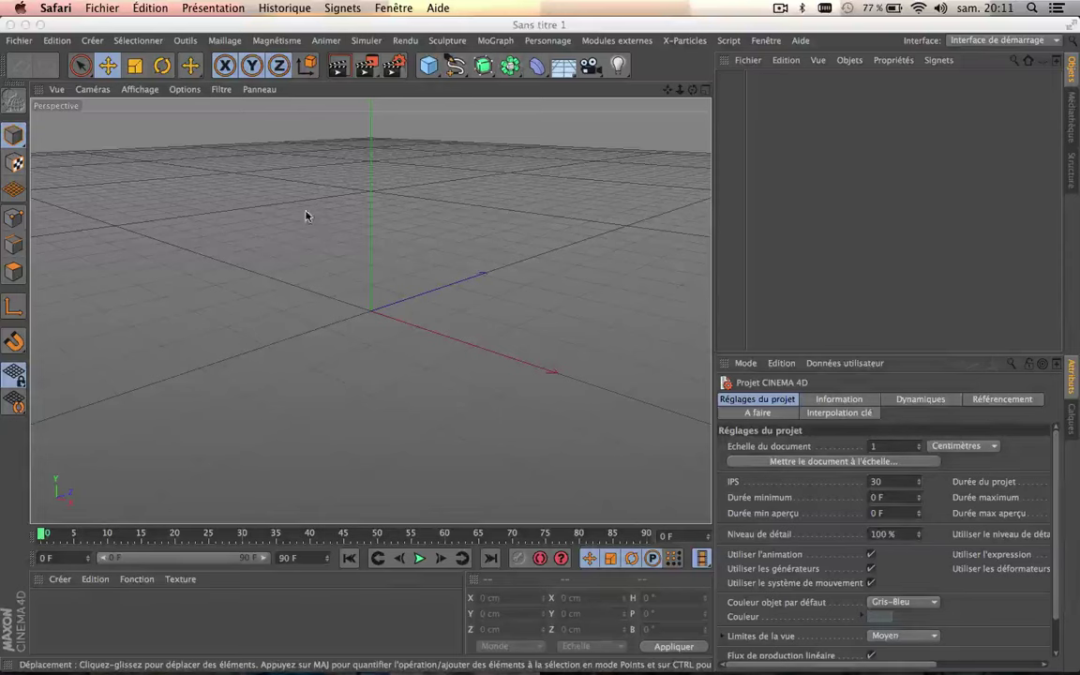
Browse the Modules externes plugin menu and close it without choosing anything
{"action": "left_click", "coordinate": [616, 40]}
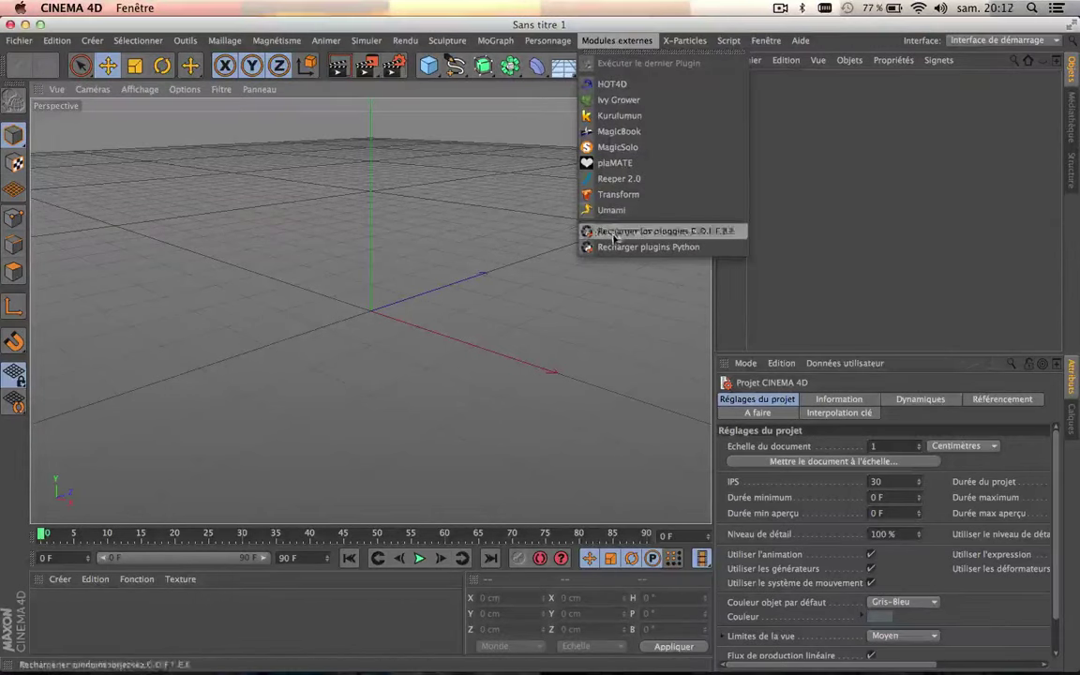
{"action": "left_click", "coordinate": [476, 147]}
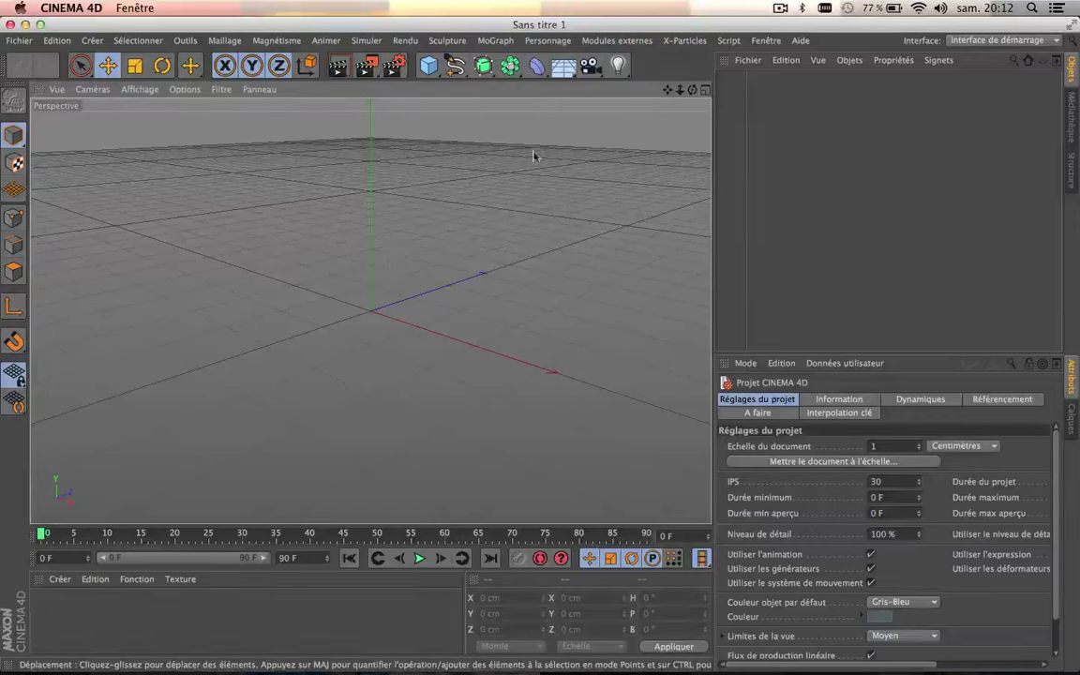
Add an Arrière plan background object and create a new material with specularity turned off
{"action": "left_click", "coordinate": [563, 65]}
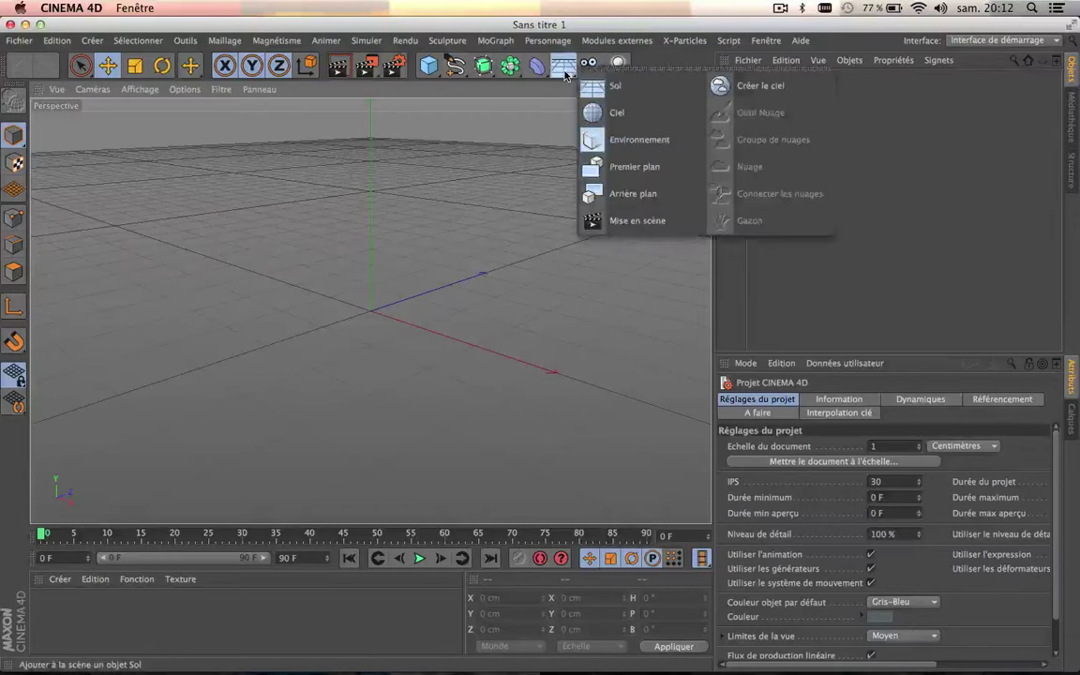
{"action": "left_click", "coordinate": [630, 194]}
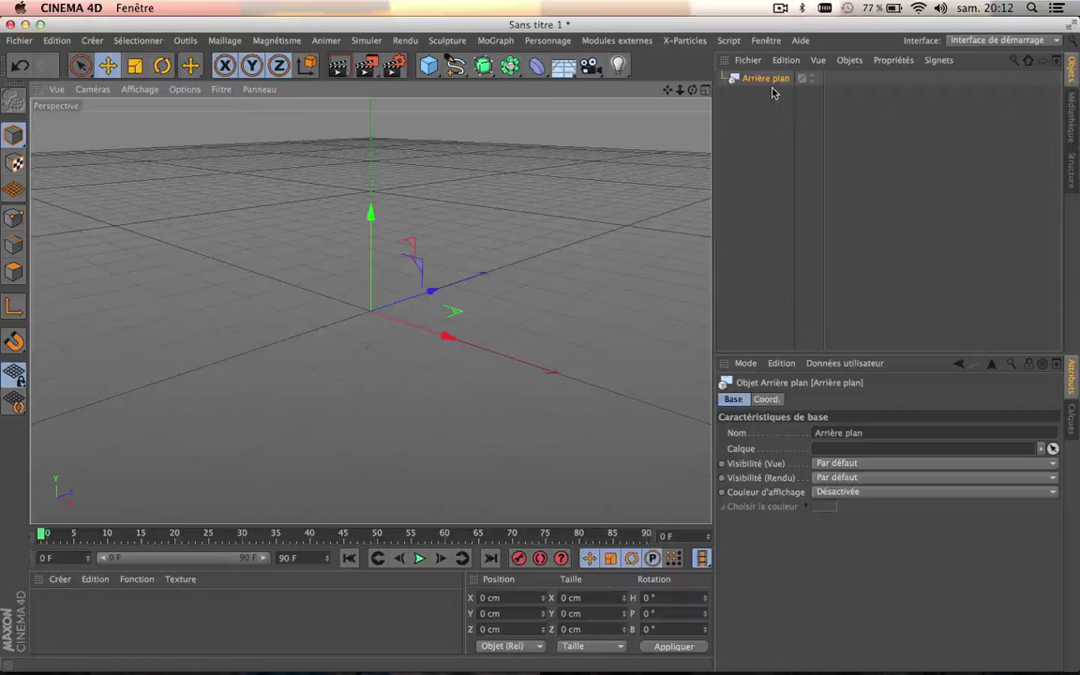
{"action": "double_click", "coordinate": [118, 642]}
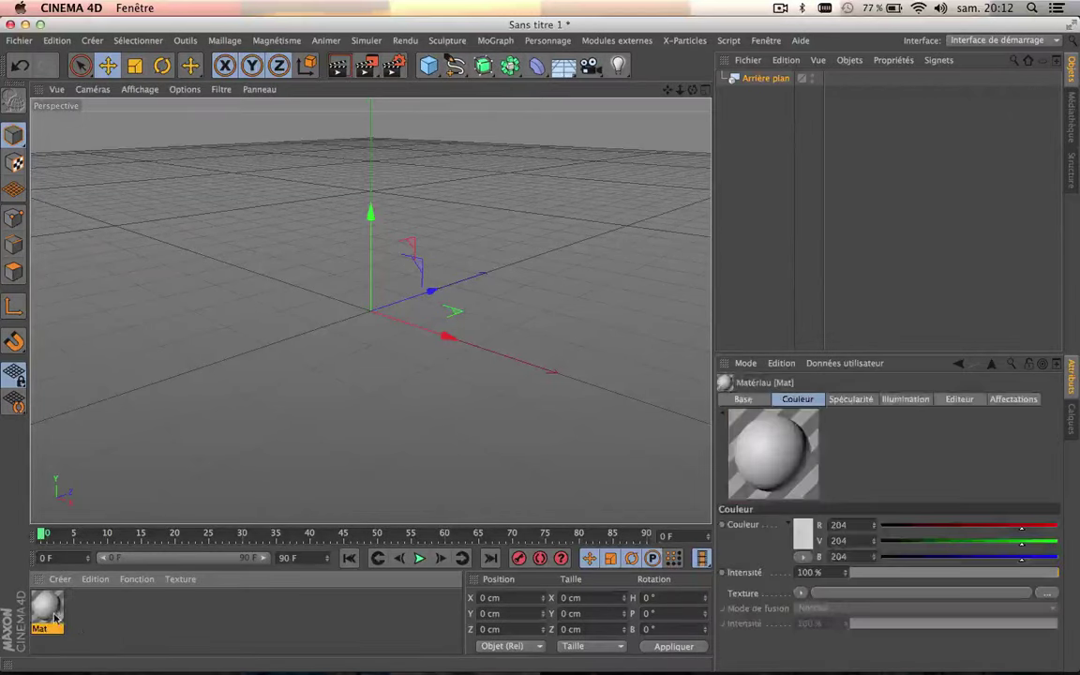
{"action": "double_click", "coordinate": [47, 607]}
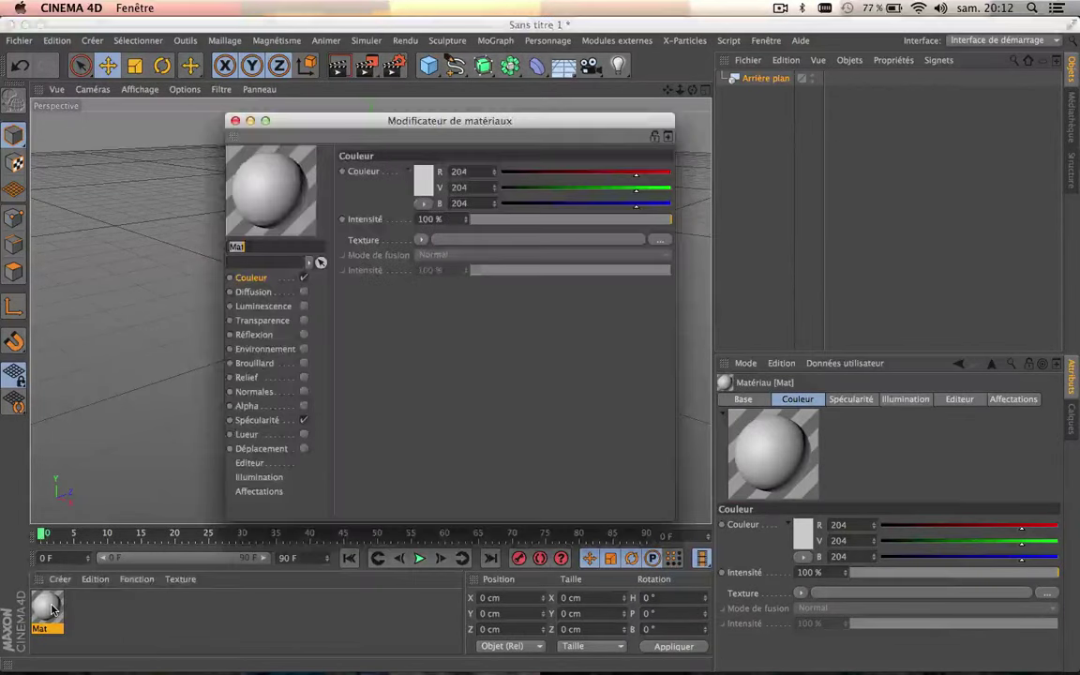
{"action": "left_click", "coordinate": [304, 421]}
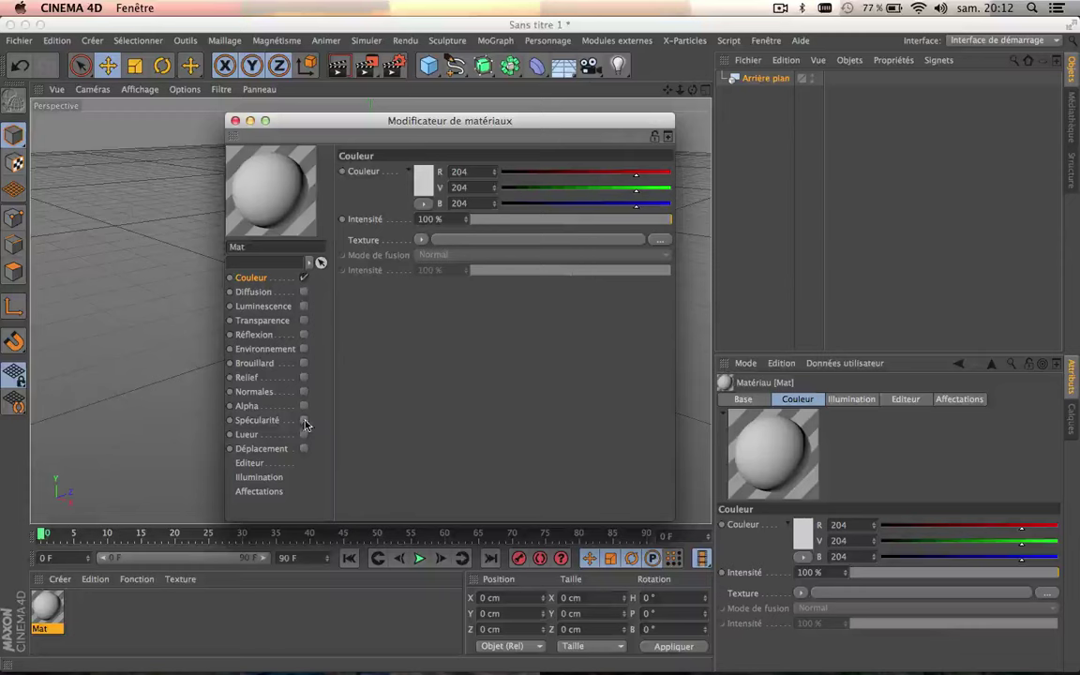
Load Allee_Parc_Laurier.JPG as the material's colour texture and close the editor
{"action": "left_click", "coordinate": [303, 277]}
{"action": "left_click", "coordinate": [303, 277]}
{"action": "left_click", "coordinate": [422, 241]}
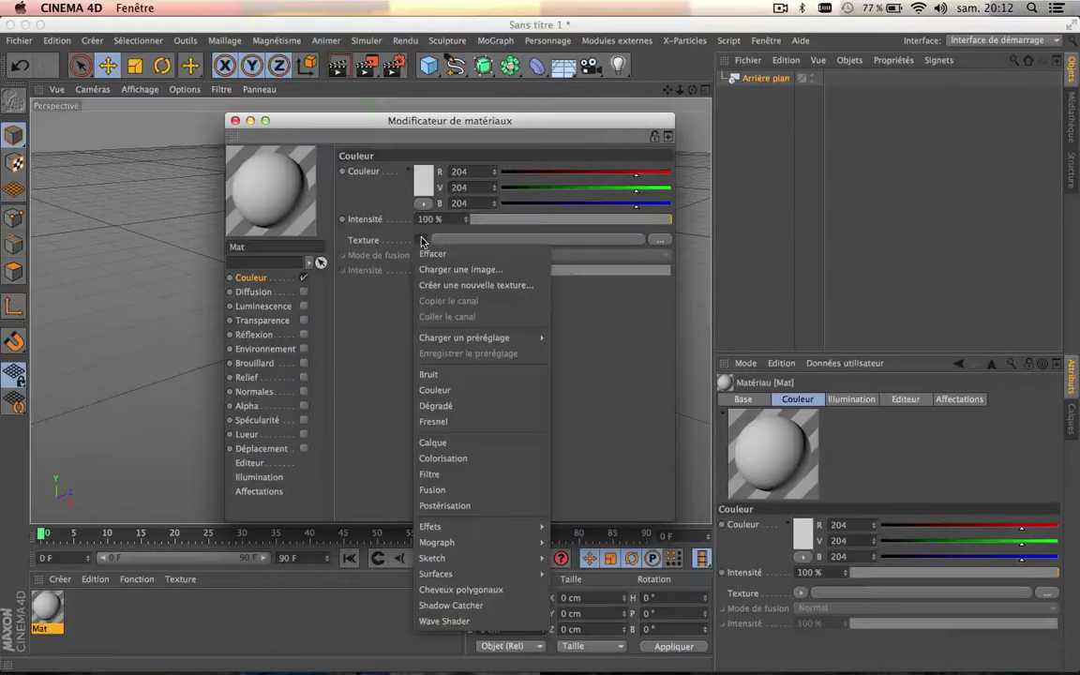
{"action": "left_click", "coordinate": [458, 268]}
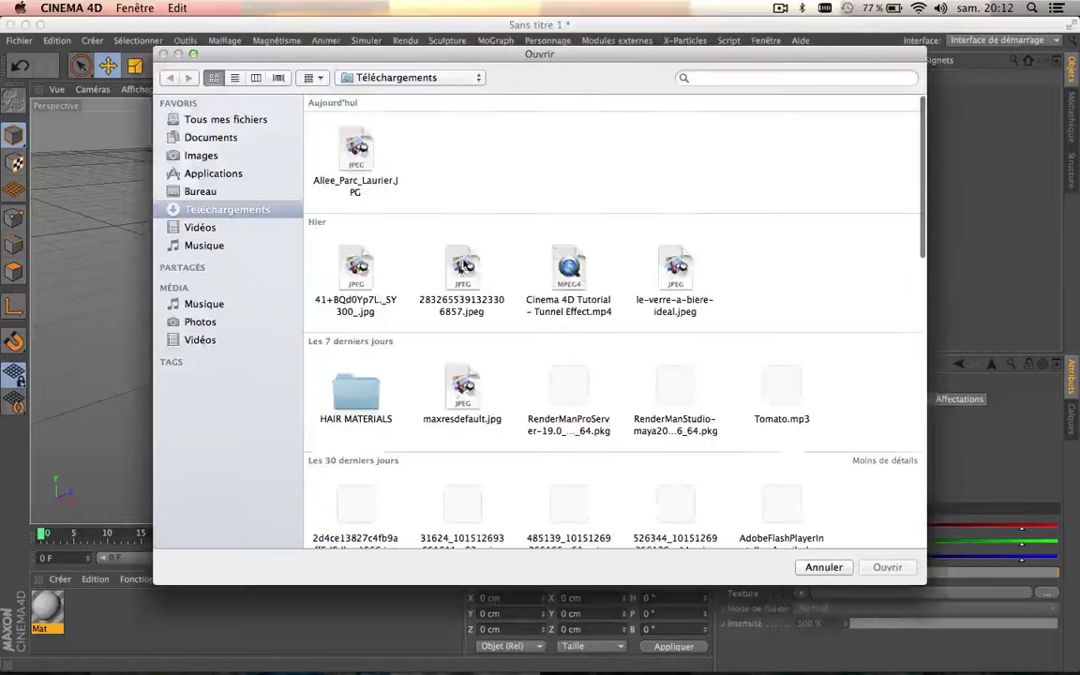
{"action": "left_click", "coordinate": [365, 150]}
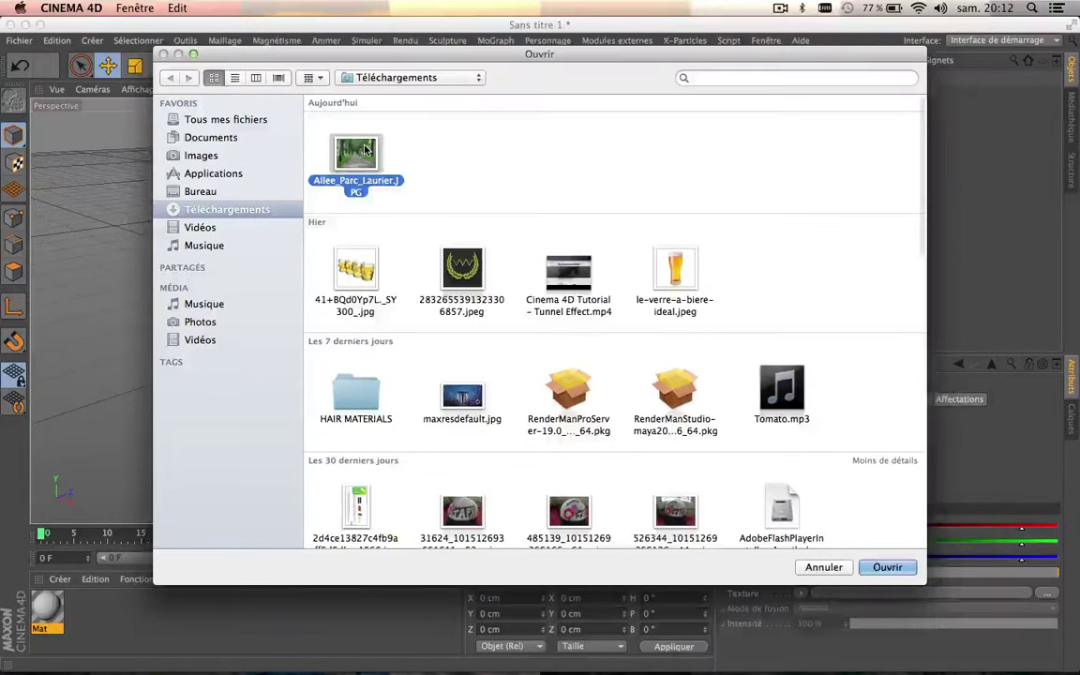
{"action": "key", "text": "space"}
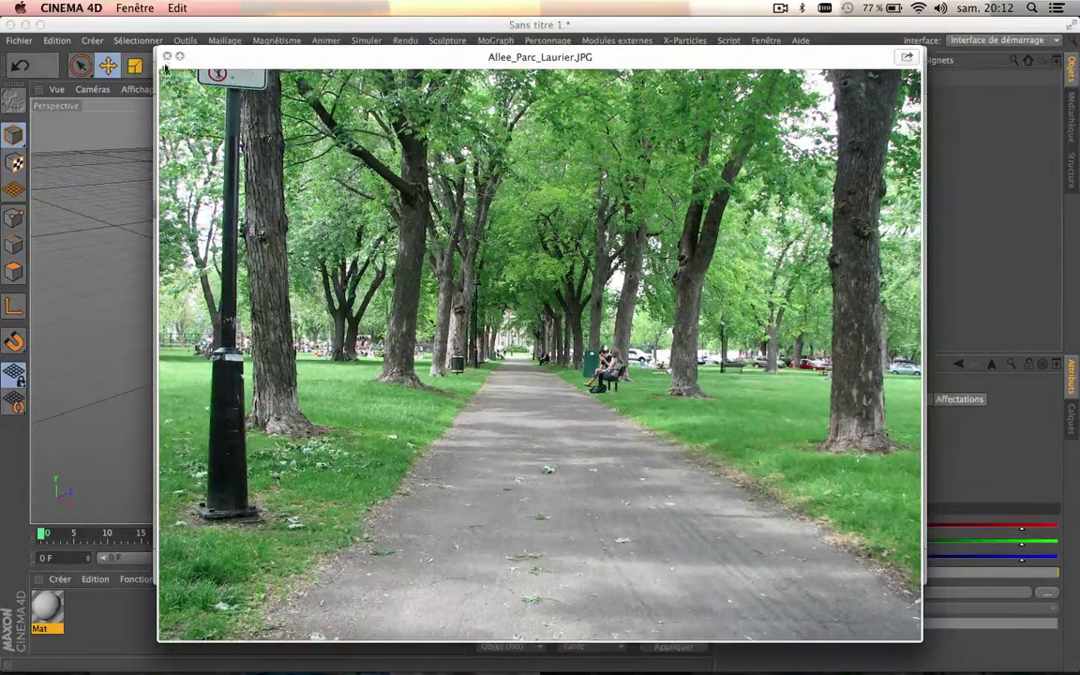
{"action": "left_click_drag", "start_coordinate": [390, 57], "coordinate": [375, 29]}
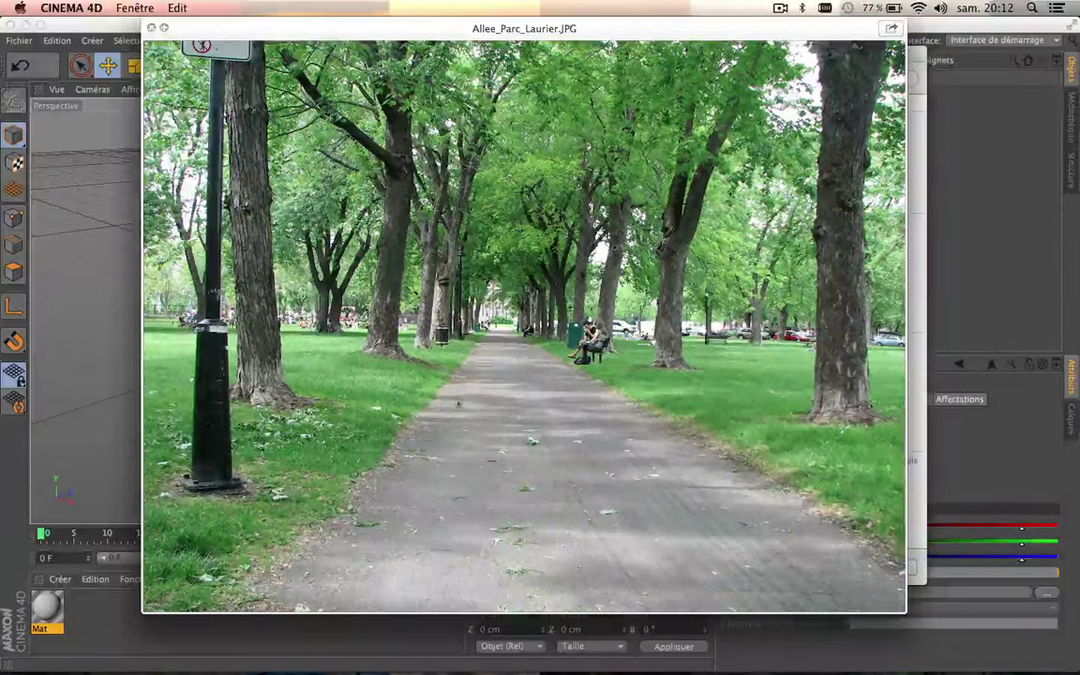
{"action": "left_click", "coordinate": [151, 27]}
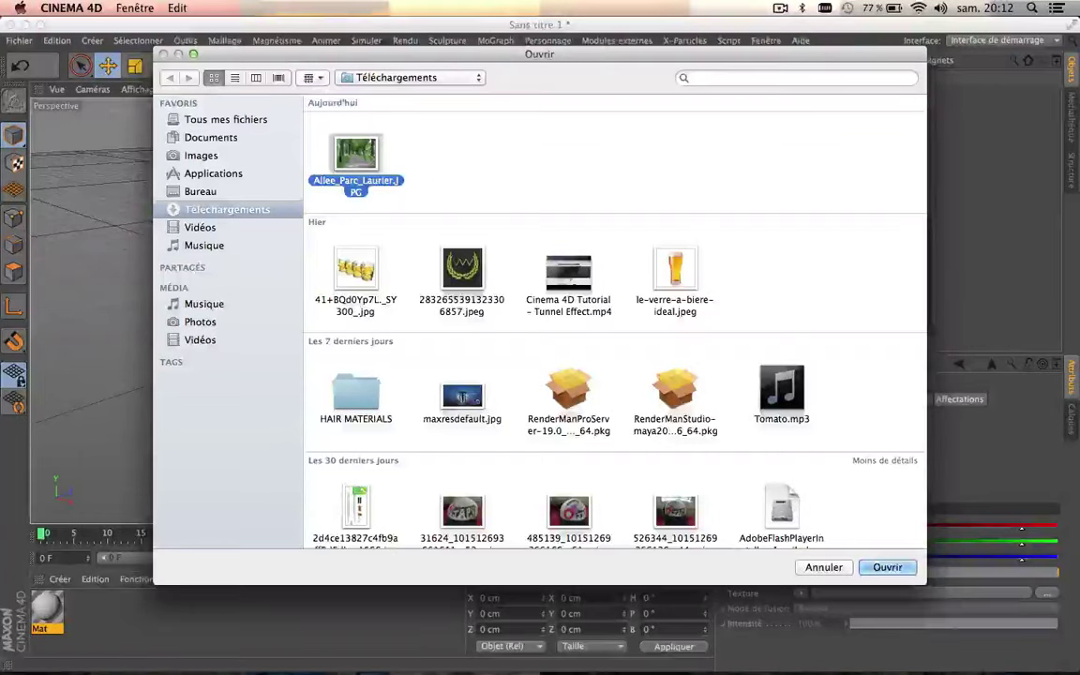
{"action": "left_click", "coordinate": [894, 570]}
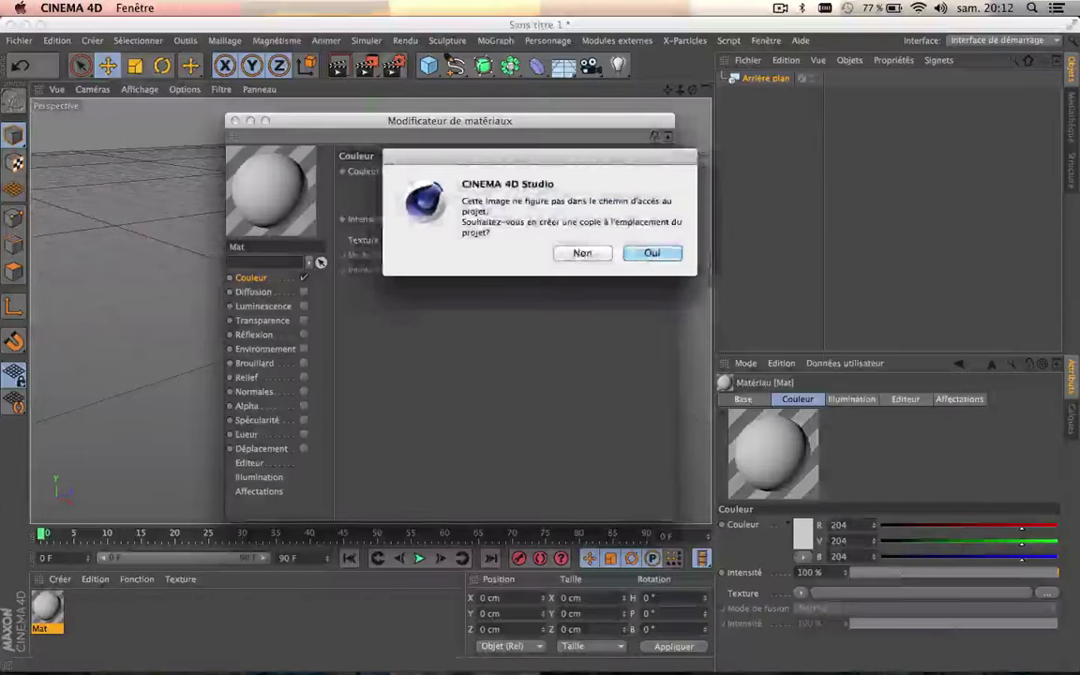
{"action": "left_click", "coordinate": [588, 253]}
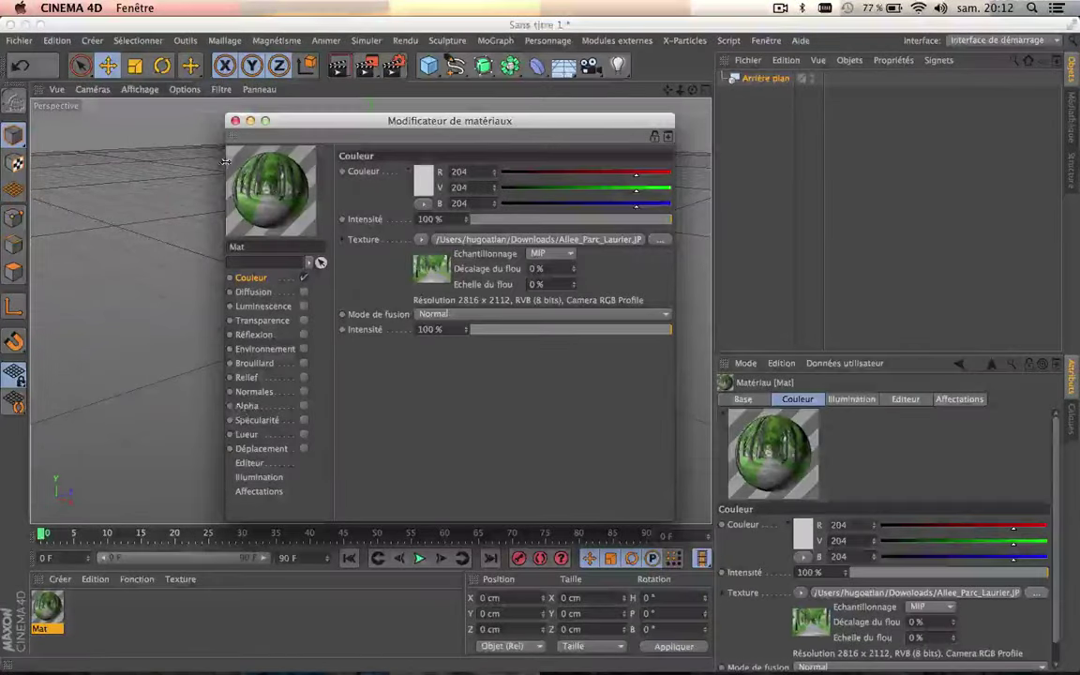
{"action": "left_click", "coordinate": [235, 121]}
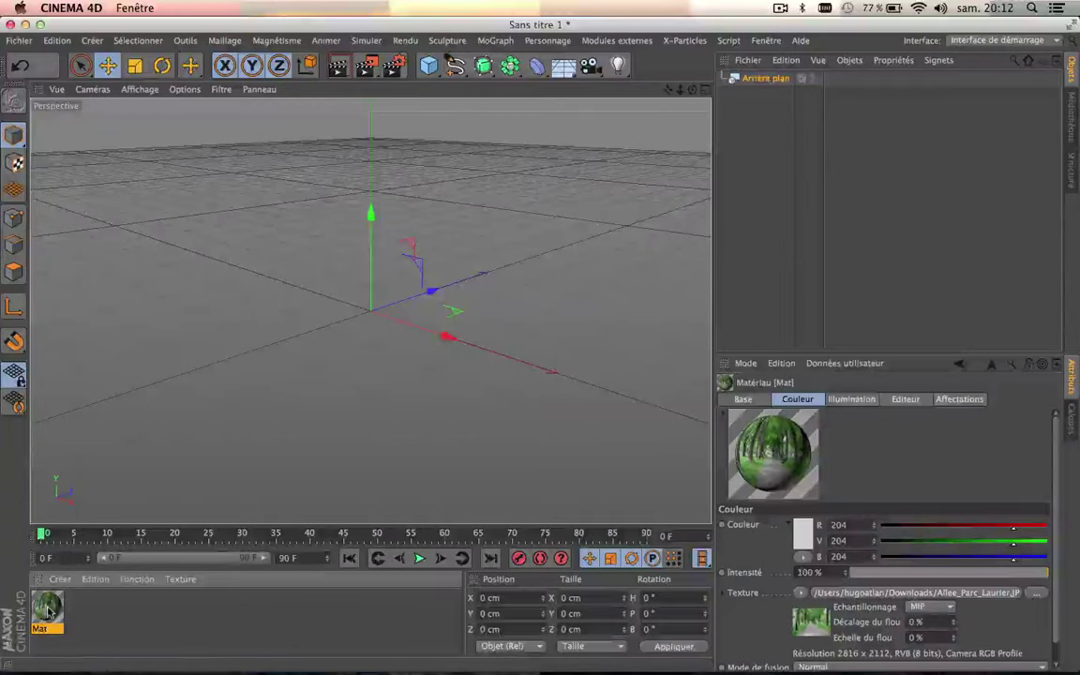
Apply the Mat material to the Arrière plan object so the park photo fills the background
{"action": "left_click_drag", "start_coordinate": [627, 141], "coordinate": [765, 79]}
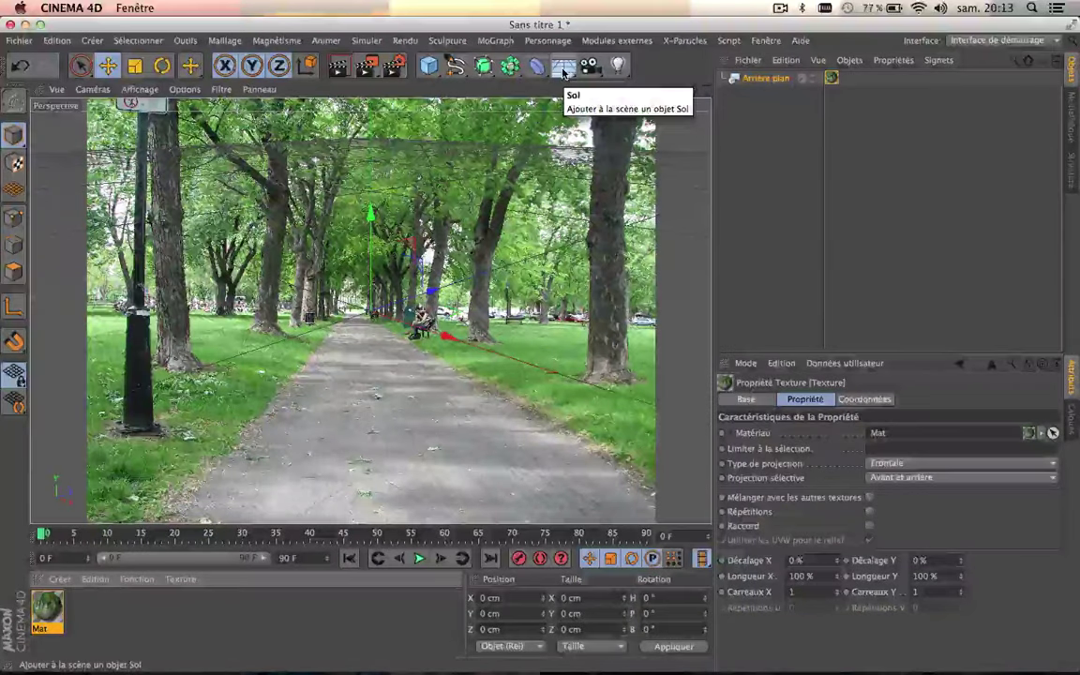
Add a Sol floor object, scale it to 0.25 by 0.44 and lower it
{"action": "left_click", "coordinate": [564, 67]}
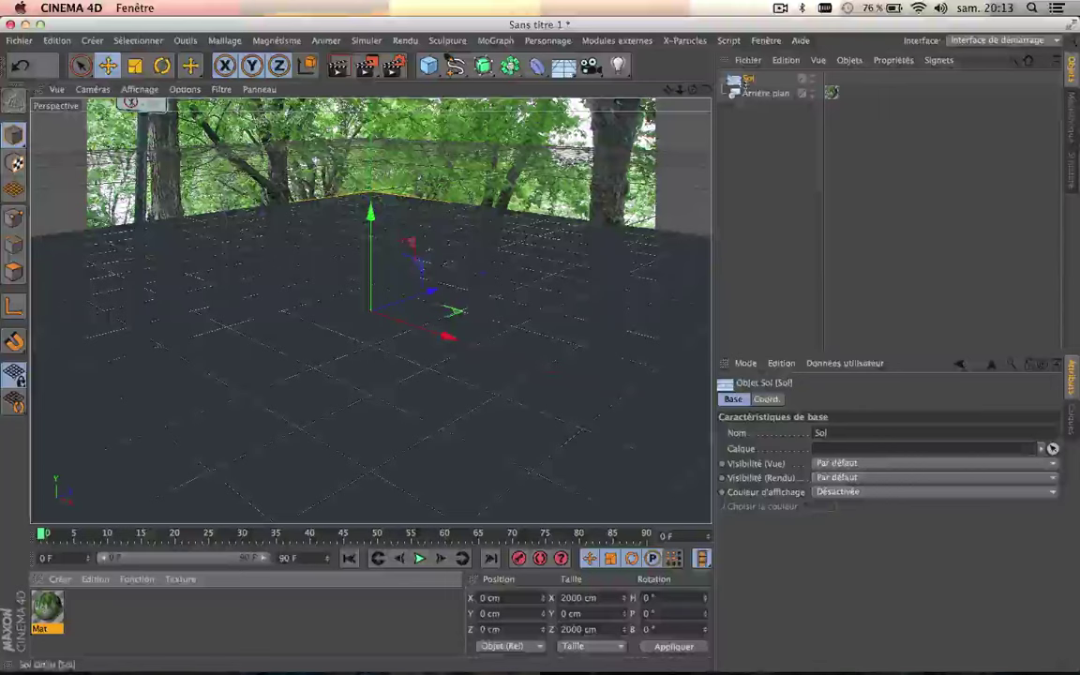
{"action": "left_click", "coordinate": [766, 398]}
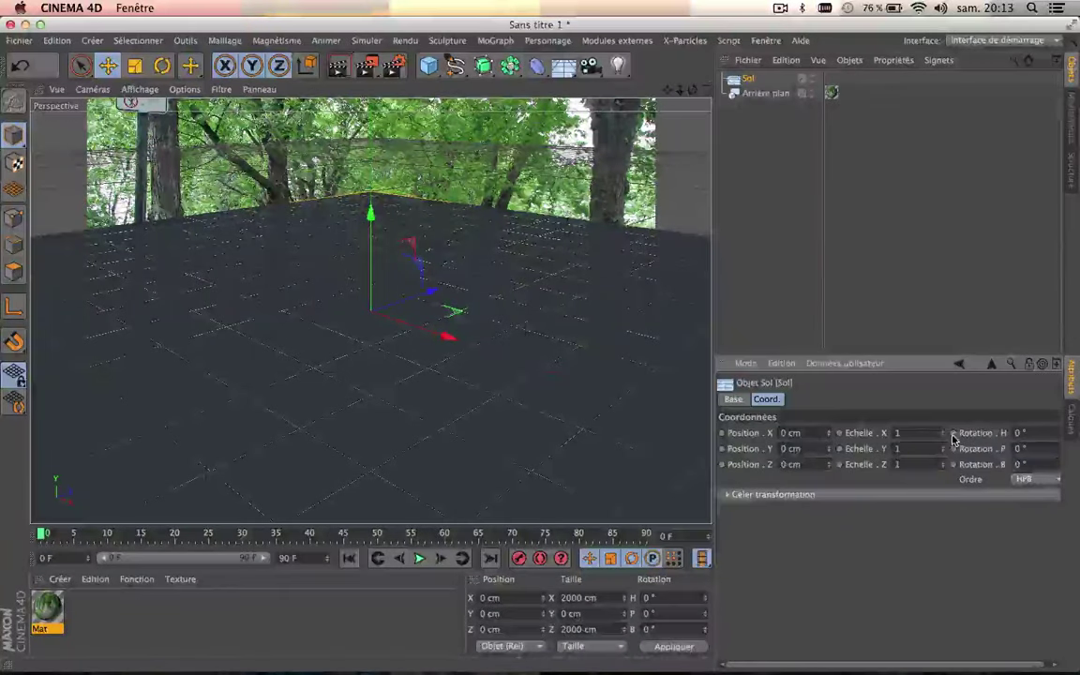
{"action": "left_click_drag", "start_coordinate": [943, 433], "coordinate": [944, 468]}
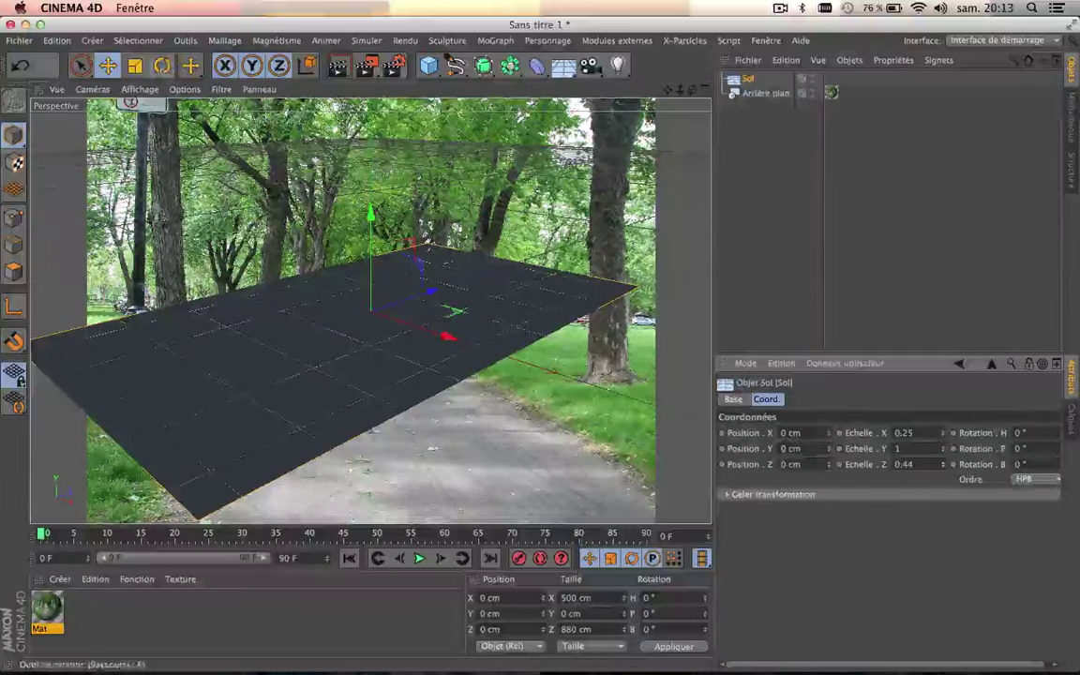
{"action": "left_click_drag", "start_coordinate": [371, 215], "coordinate": [413, 451]}
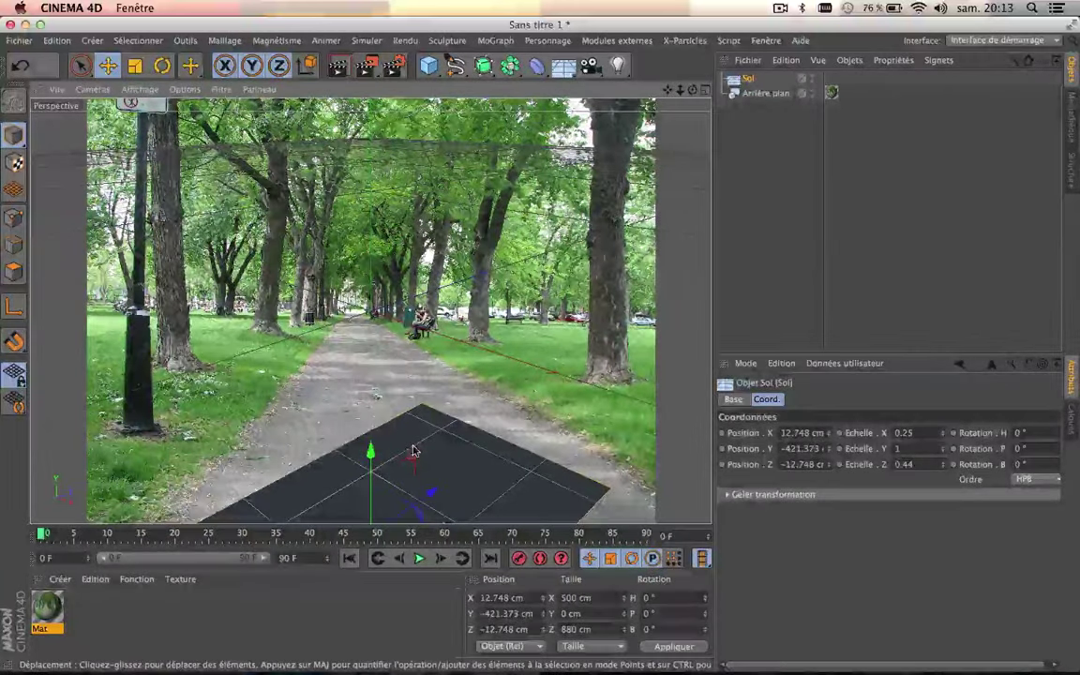
Reset the floor, then lower it onto the photo's path and push it back
{"action": "key", "text": "ctrl+z"}
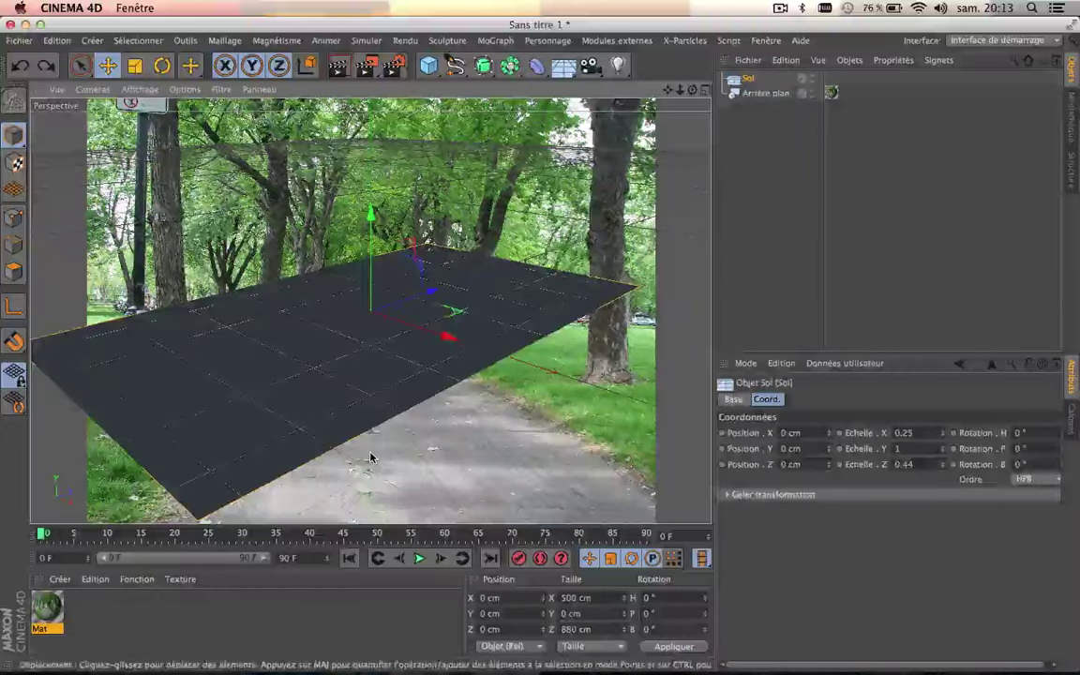
{"action": "left_click", "coordinate": [354, 215]}
{"action": "left_click", "coordinate": [381, 415]}
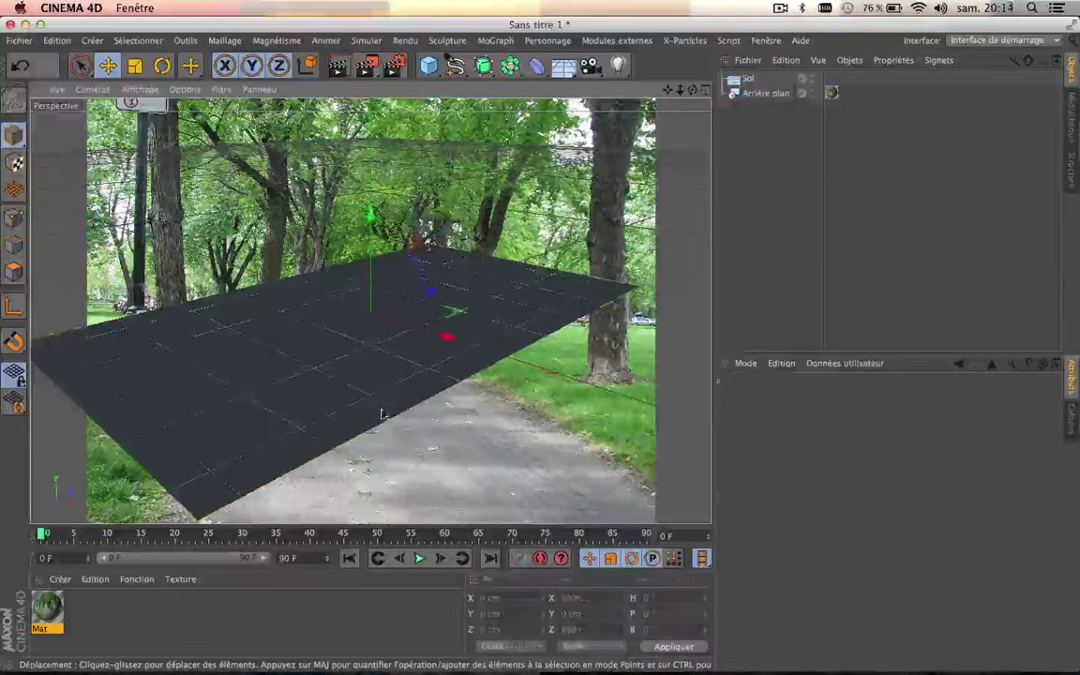
{"action": "left_click_drag", "start_coordinate": [385, 191], "coordinate": [373, 414]}
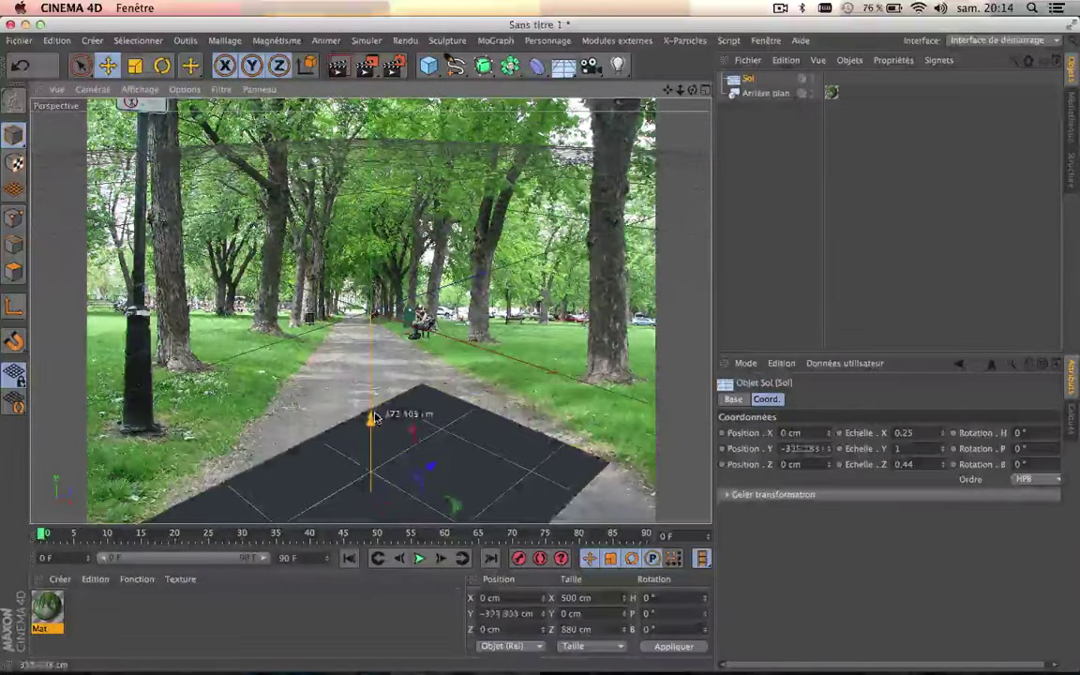
{"action": "left_click", "coordinate": [163, 65]}
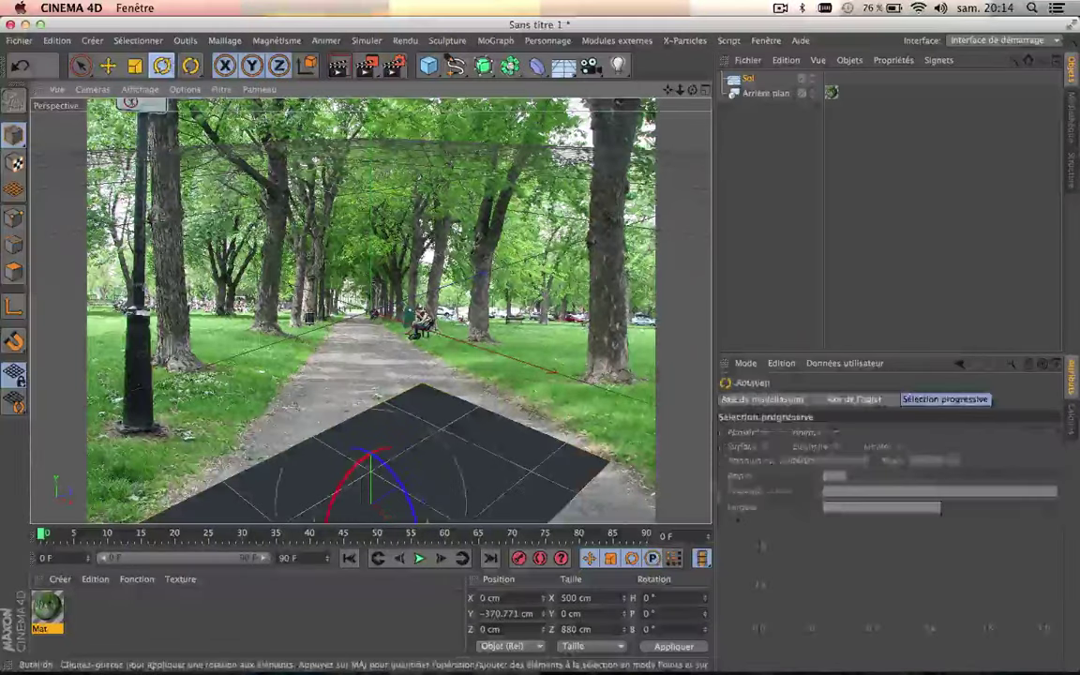
{"action": "left_click", "coordinate": [108, 65]}
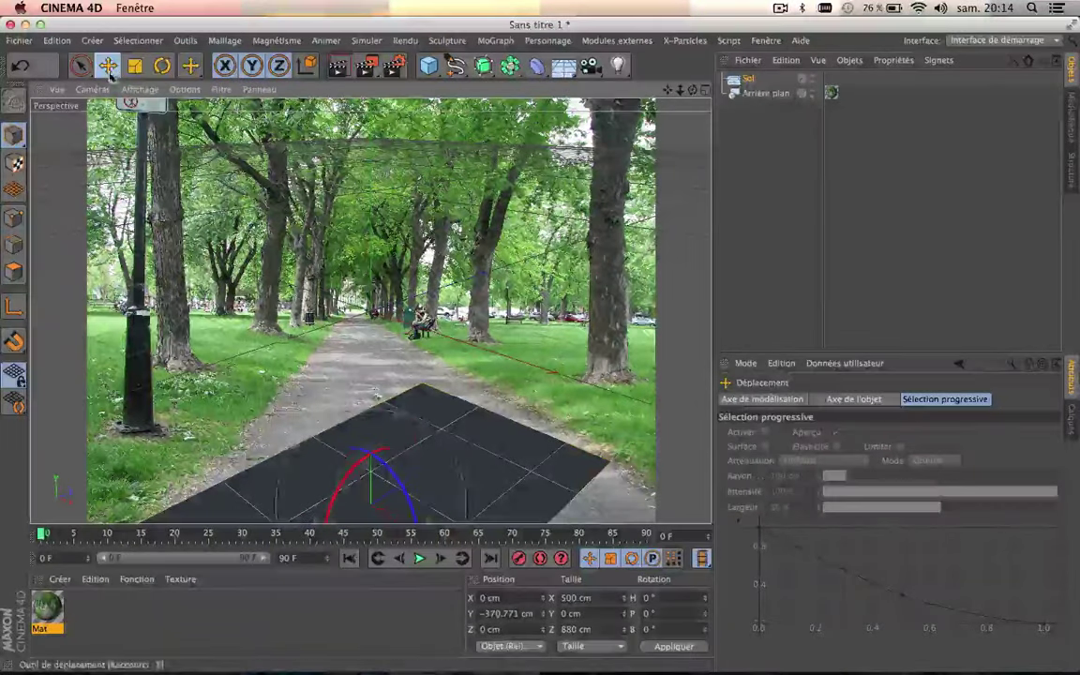
{"action": "mouse_move", "coordinate": [429, 467]}
{"action": "left_mouse_down"}
{"action": "mouse_move", "coordinate": [573, 484]}
{"action": "mouse_move", "coordinate": [459, 430]}
{"action": "left_mouse_up"}
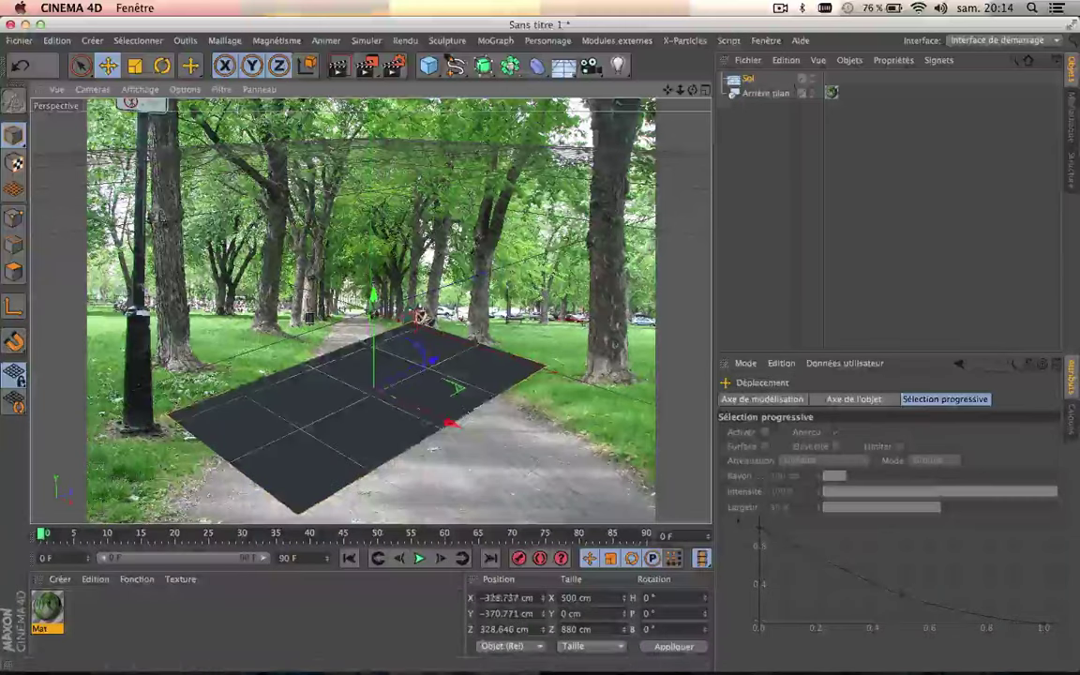
Rotate and reposition the floor to H 51.343°, P −12.454°, B 2.512° along the path
{"action": "left_click", "coordinate": [162, 65]}
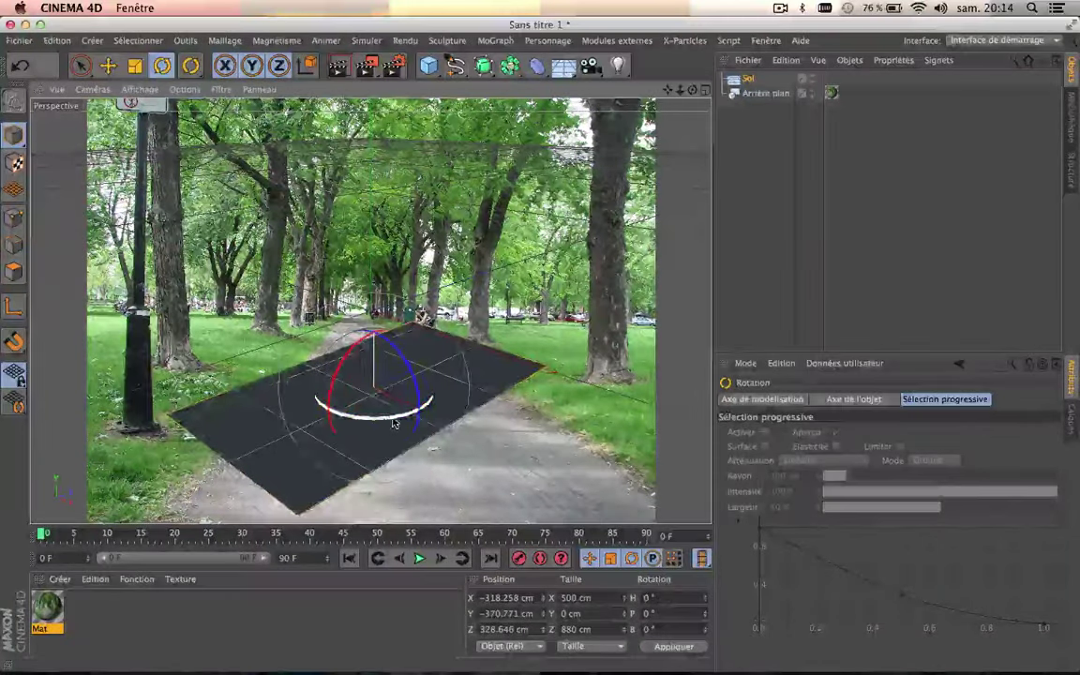
{"action": "left_click_drag", "start_coordinate": [393, 413], "coordinate": [470, 415]}
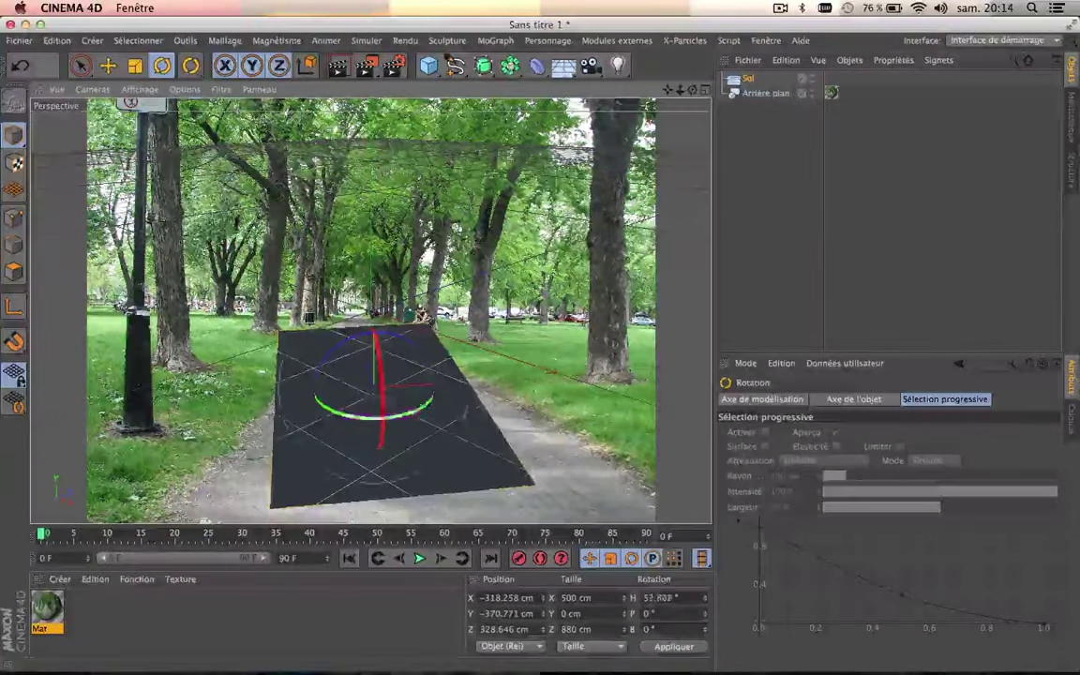
{"action": "left_click_drag", "start_coordinate": [379, 382], "coordinate": [395, 353]}
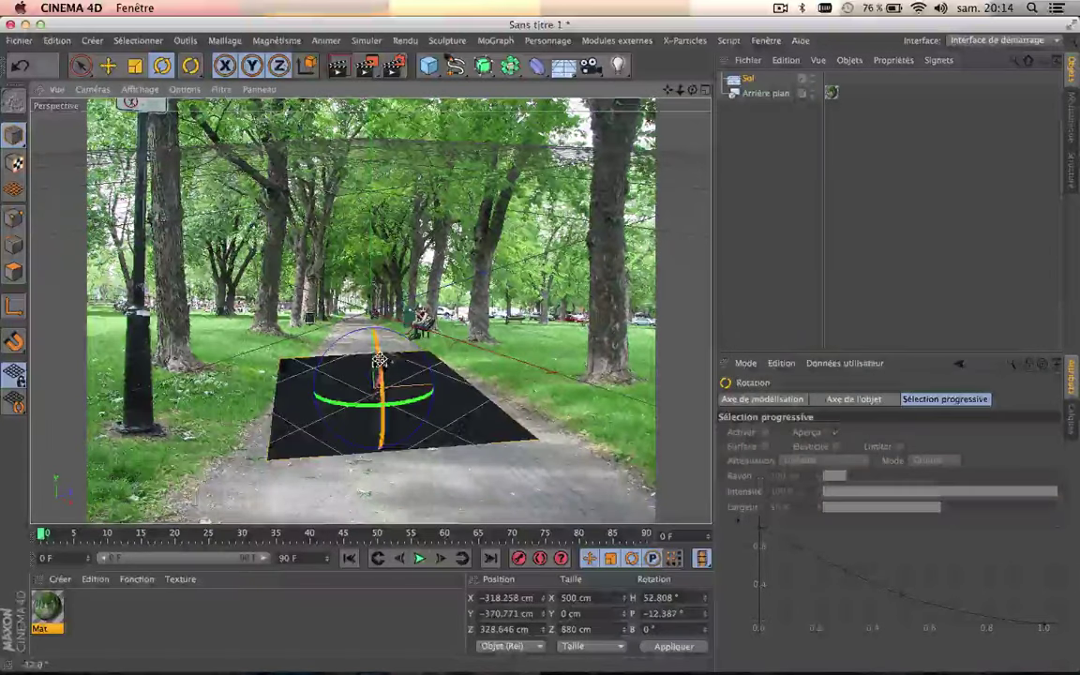
{"action": "left_click_drag", "start_coordinate": [404, 339], "coordinate": [405, 345]}
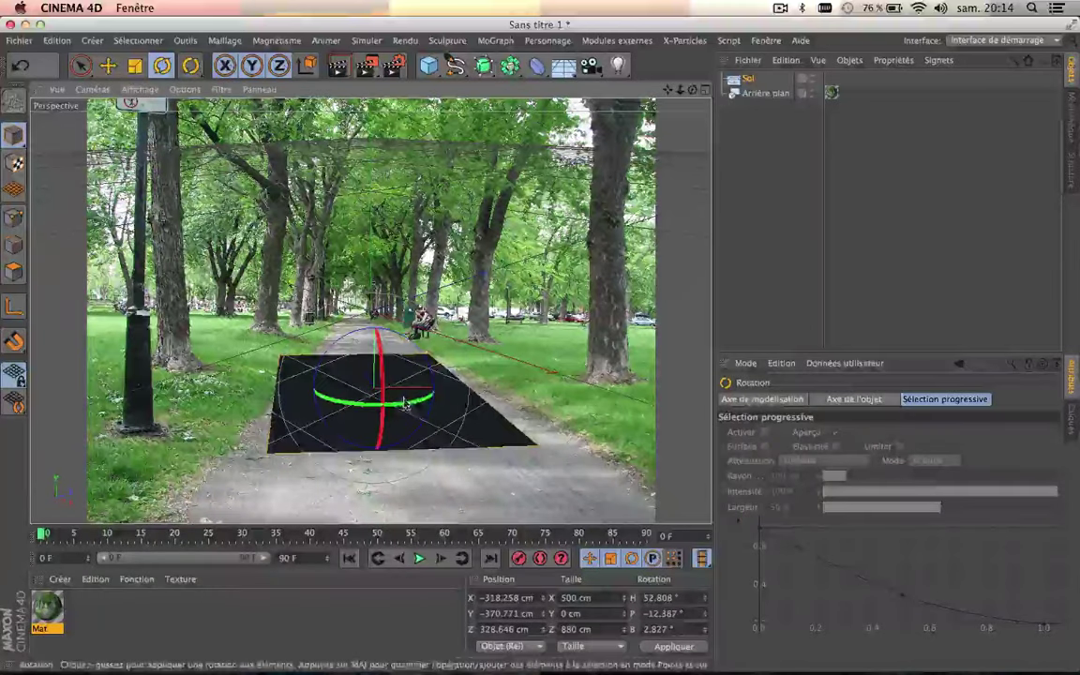
{"action": "left_click_drag", "start_coordinate": [396, 402], "coordinate": [413, 403]}
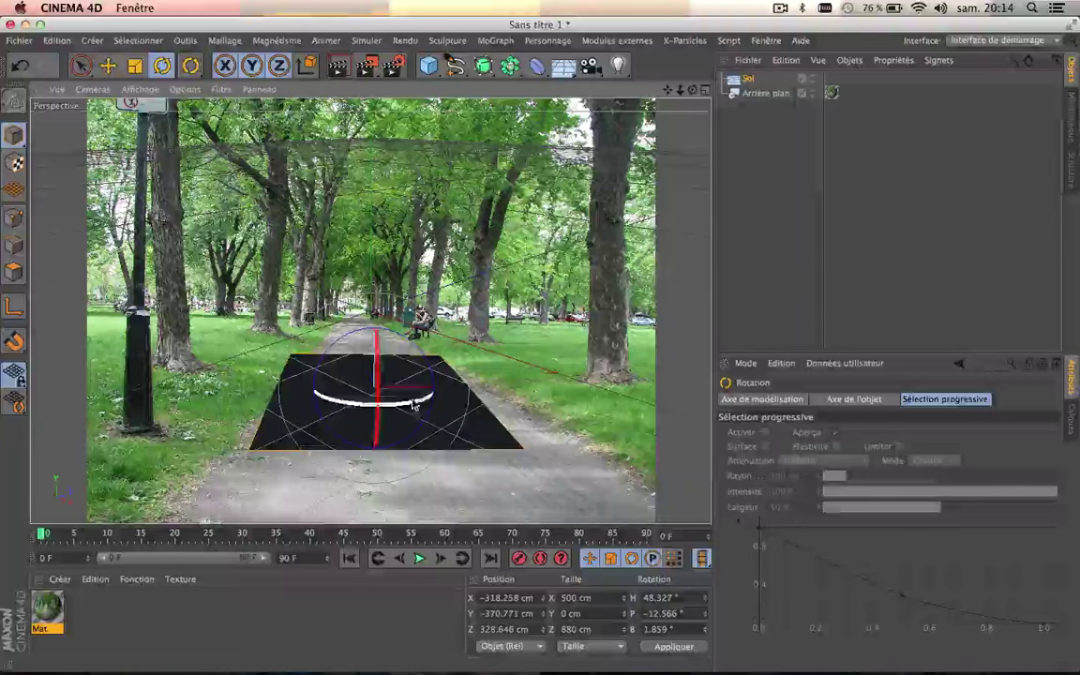
{"action": "left_click", "coordinate": [108, 65]}
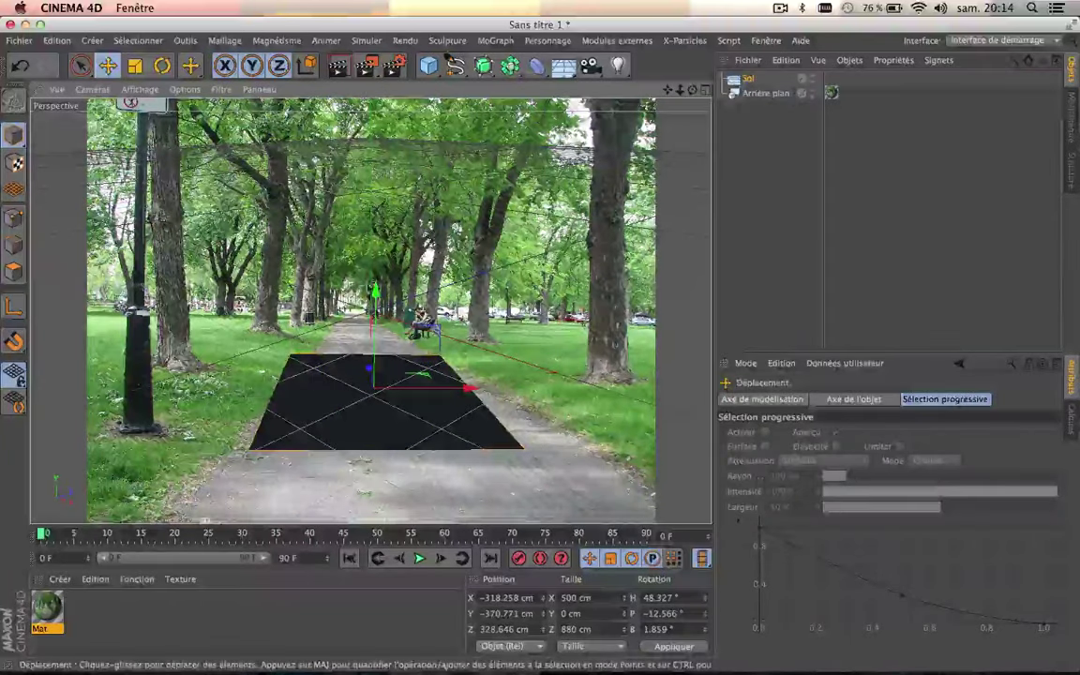
{"action": "mouse_move", "coordinate": [469, 388]}
{"action": "left_mouse_down"}
{"action": "mouse_move", "coordinate": [469, 429]}
{"action": "mouse_move", "coordinate": [511, 431]}
{"action": "left_mouse_up"}
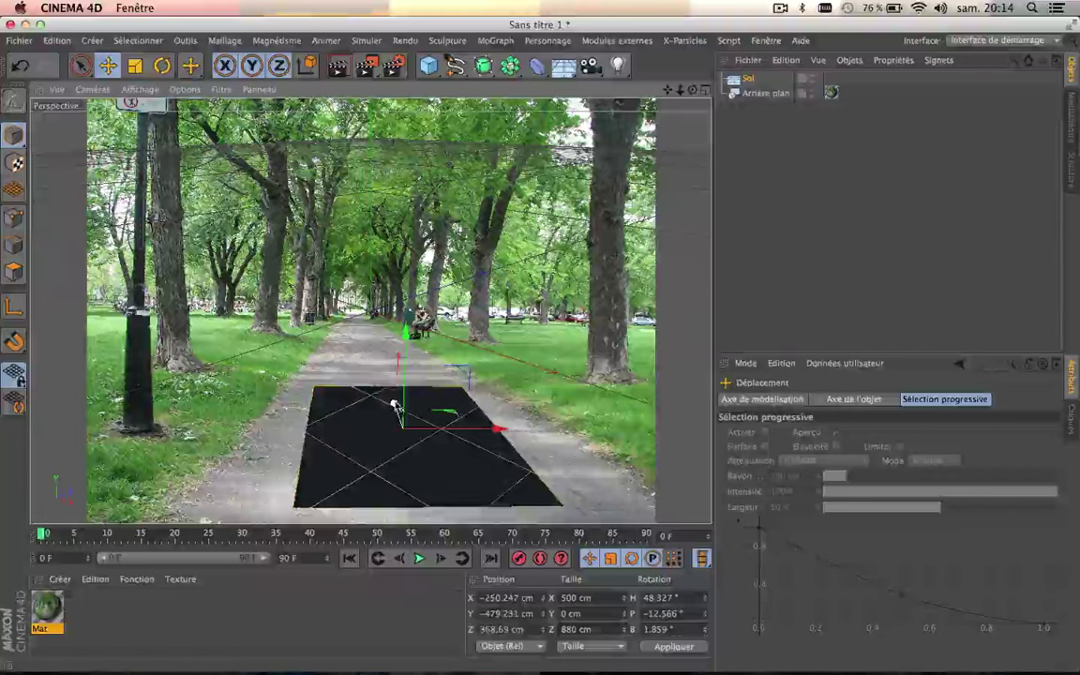
{"action": "left_click_drag", "start_coordinate": [394, 406], "coordinate": [386, 378]}
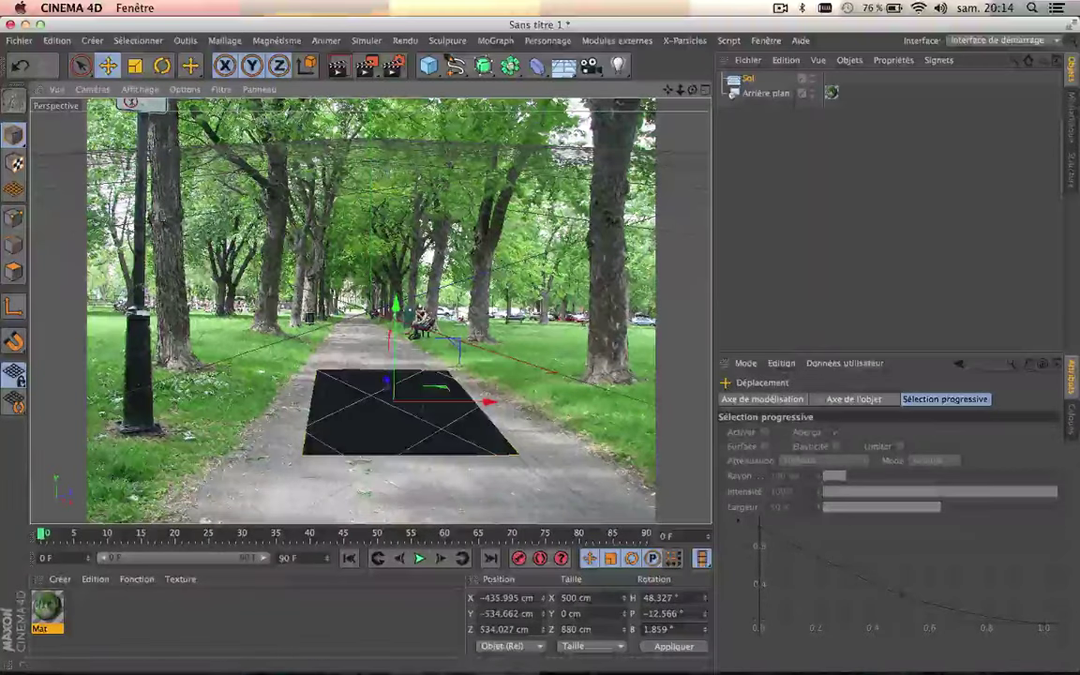
{"action": "left_click", "coordinate": [161, 65]}
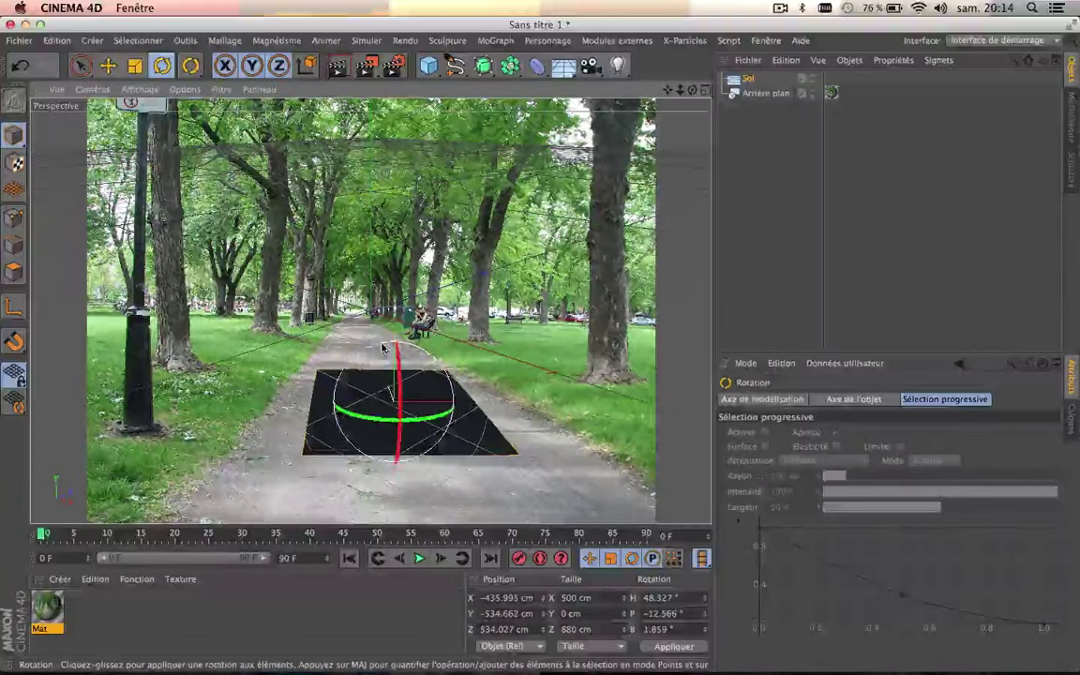
{"action": "left_click_drag", "start_coordinate": [379, 427], "coordinate": [379, 428]}
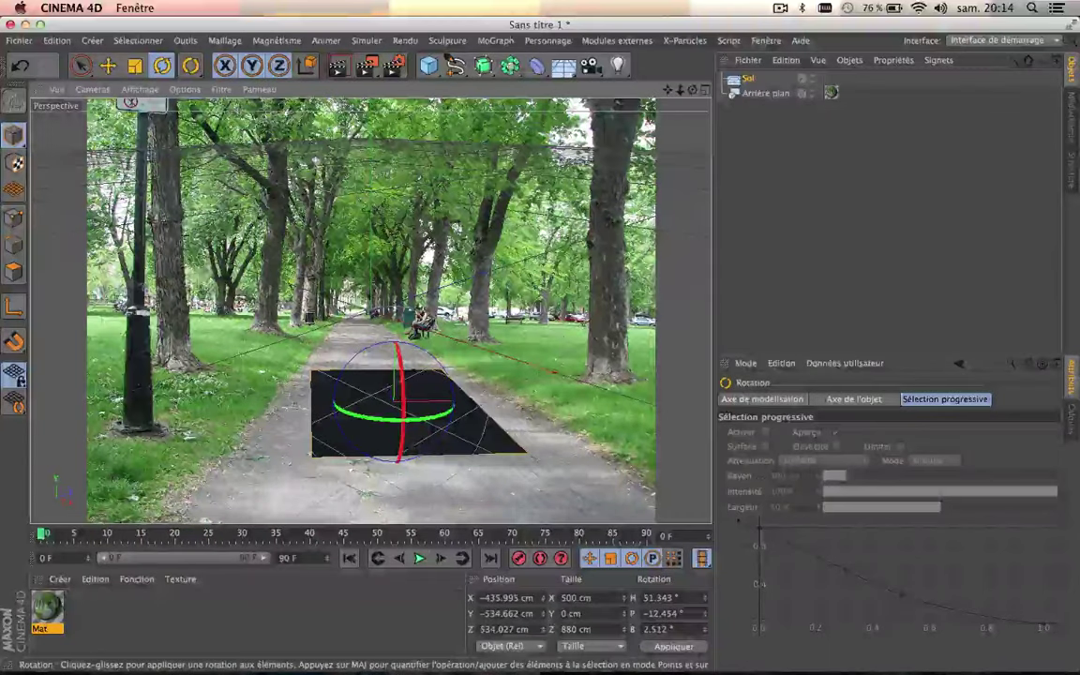
{"action": "left_click", "coordinate": [749, 78]}
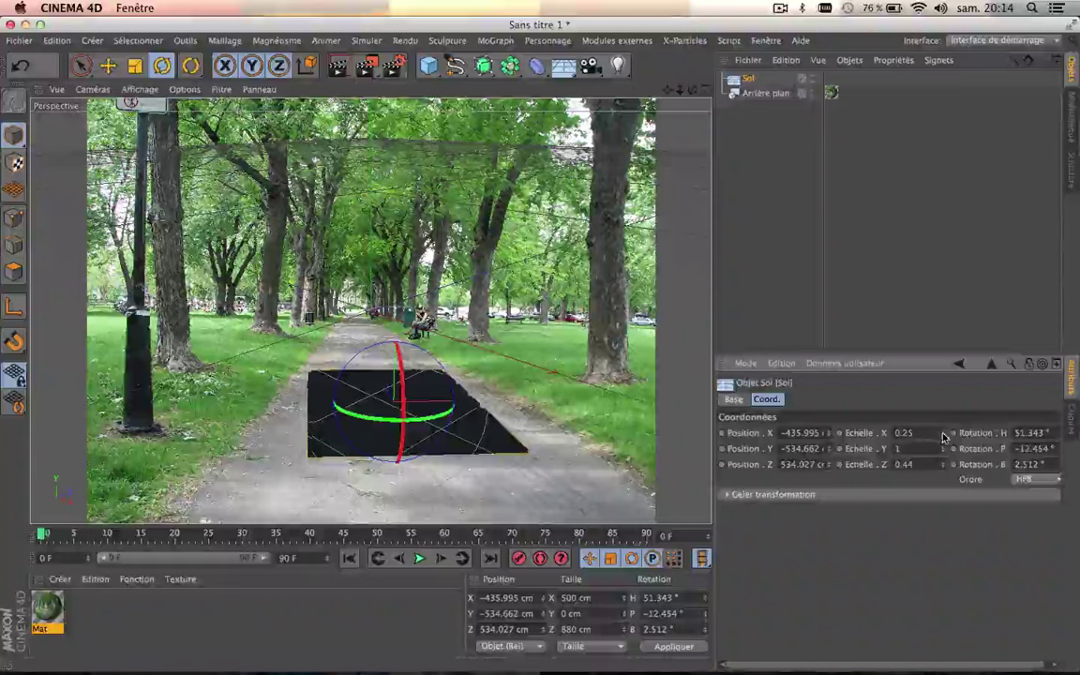
Scale Sol to 0.66 × 0.97 (1320 × 1940 cm) and move it to X −617.62, Z 679.812
{"action": "left_click_drag", "start_coordinate": [943, 433], "coordinate": [944, 413]}
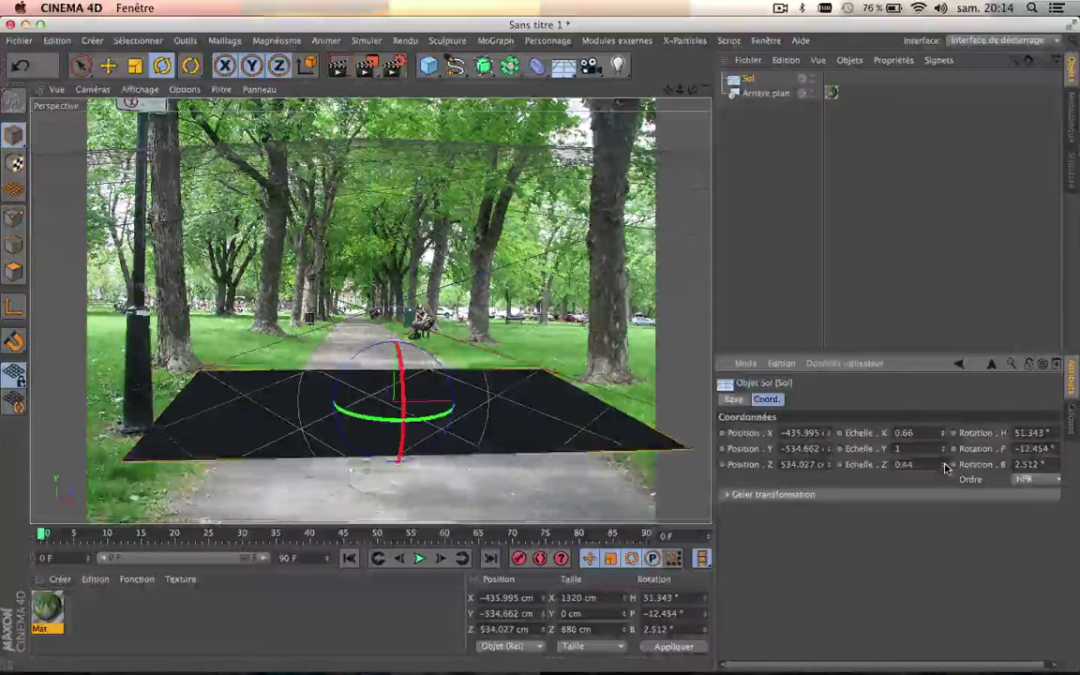
{"action": "mouse_move", "coordinate": [944, 465]}
{"action": "left_mouse_down"}
{"action": "mouse_move", "coordinate": [943, 441]}
{"action": "mouse_move", "coordinate": [943, 461]}
{"action": "left_mouse_up"}
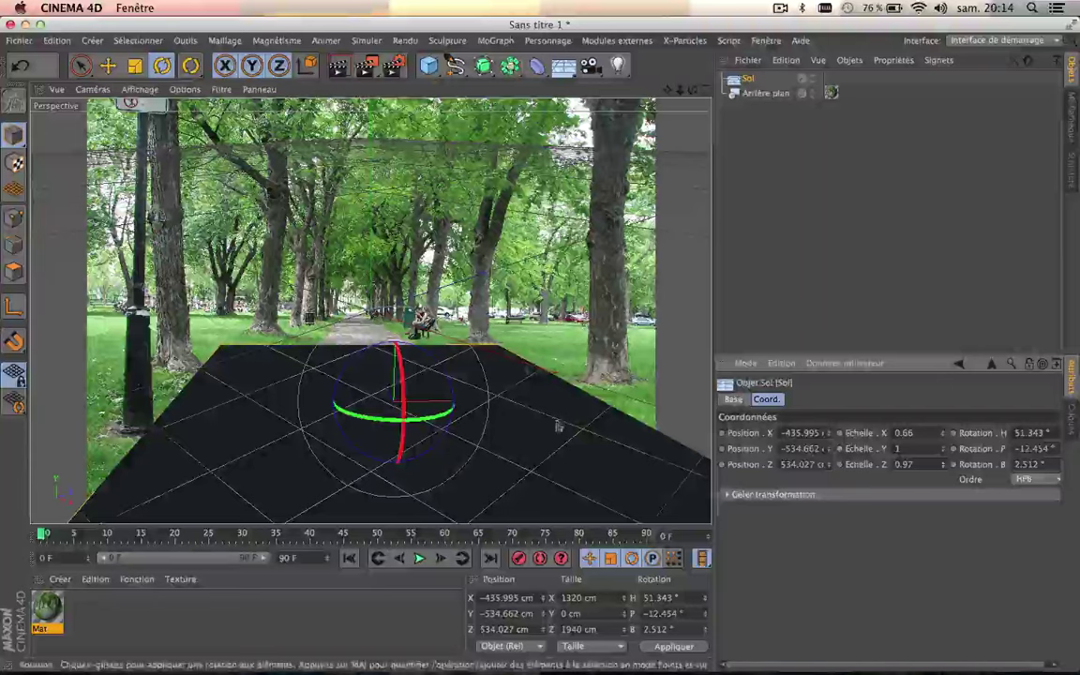
{"action": "left_click", "coordinate": [109, 68]}
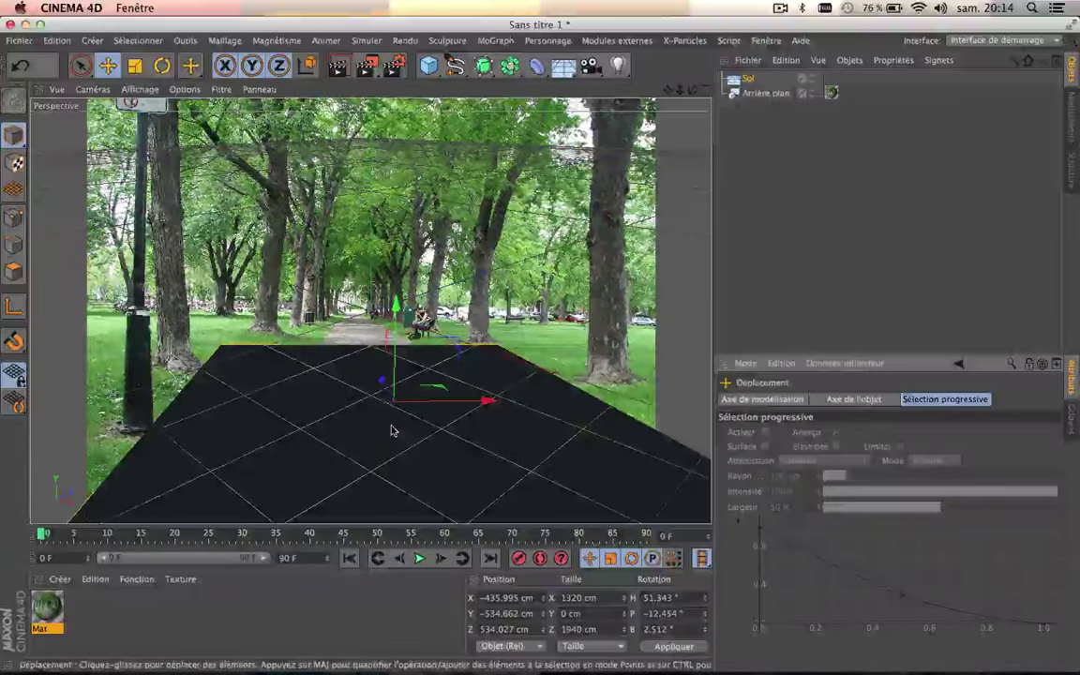
{"action": "left_click_drag", "start_coordinate": [382, 378], "coordinate": [378, 365]}
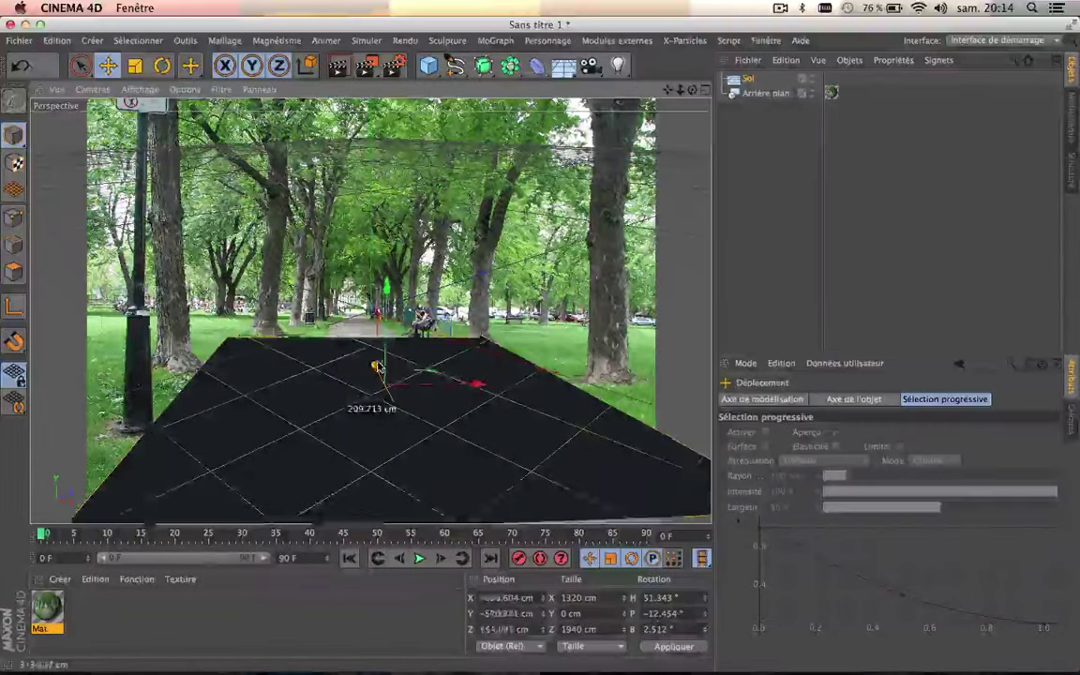
Add a Cube and shrink it to 102.6 cm
{"action": "left_click", "coordinate": [429, 65]}
{"action": "left_click", "coordinate": [591, 85]}
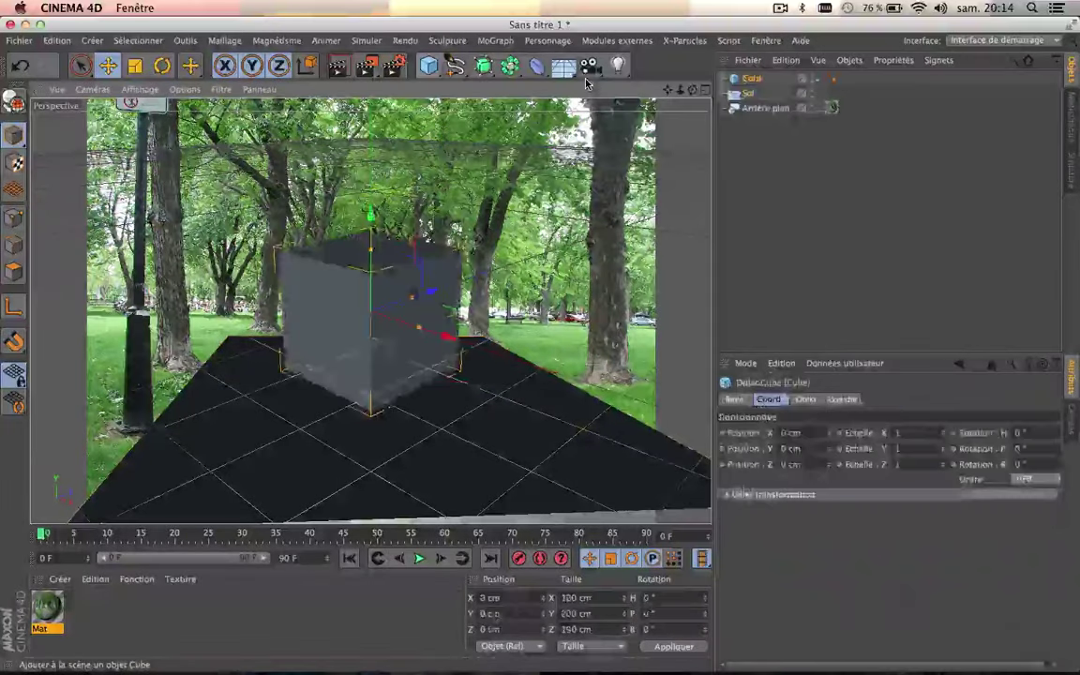
{"action": "left_click", "coordinate": [135, 64]}
{"action": "mouse_move", "coordinate": [412, 282]}
{"action": "left_mouse_down"}
{"action": "mouse_move", "coordinate": [370, 293]}
{"action": "mouse_move", "coordinate": [394, 369]}
{"action": "left_mouse_up"}
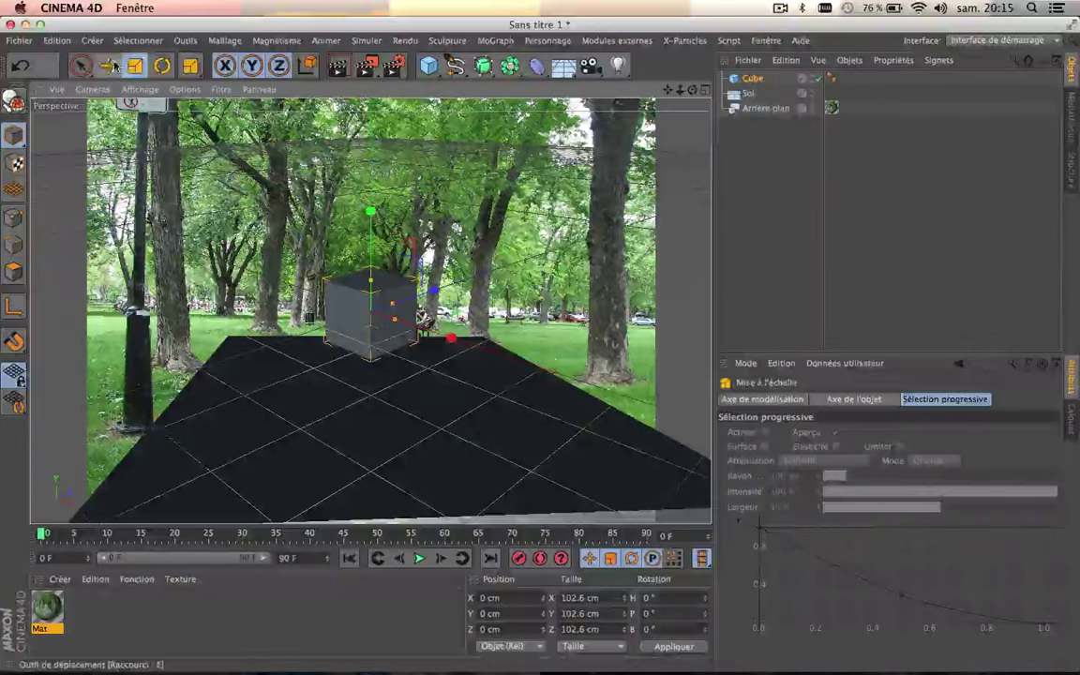
Set the cube on the floor mid-path, tilted P −9.421°, B −10.525°, then deselect it
{"action": "key", "text": "e"}
{"action": "mouse_move", "coordinate": [371, 230]}
{"action": "left_mouse_down"}
{"action": "mouse_move", "coordinate": [403, 361]}
{"action": "mouse_move", "coordinate": [411, 338]}
{"action": "left_mouse_up"}
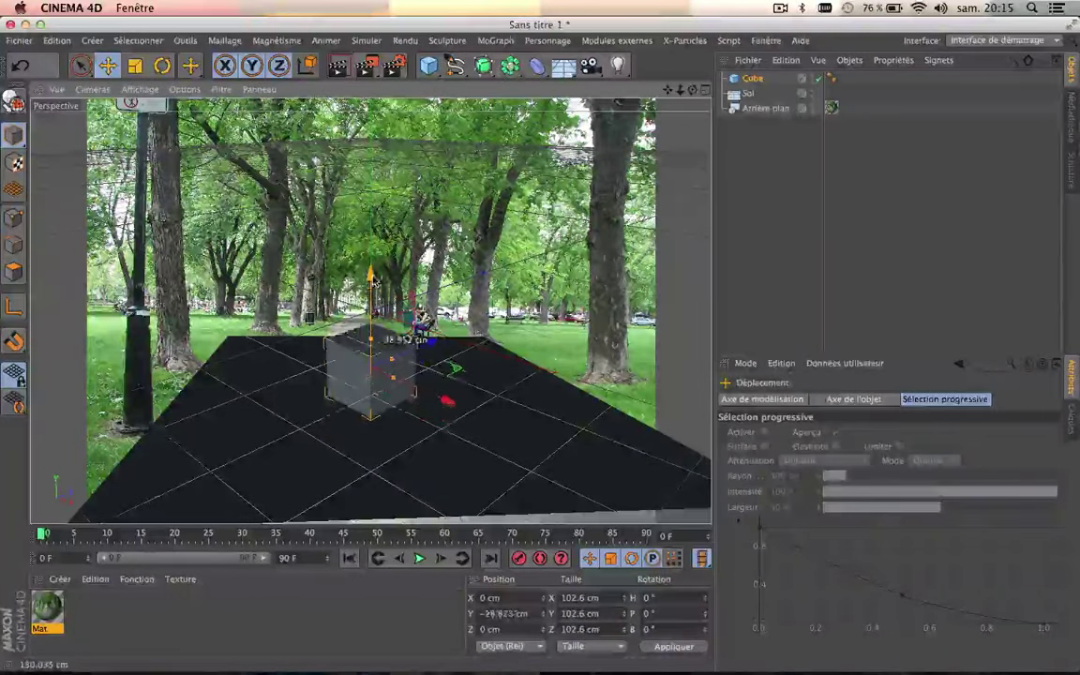
{"action": "left_click_drag", "start_coordinate": [454, 369], "coordinate": [451, 339]}
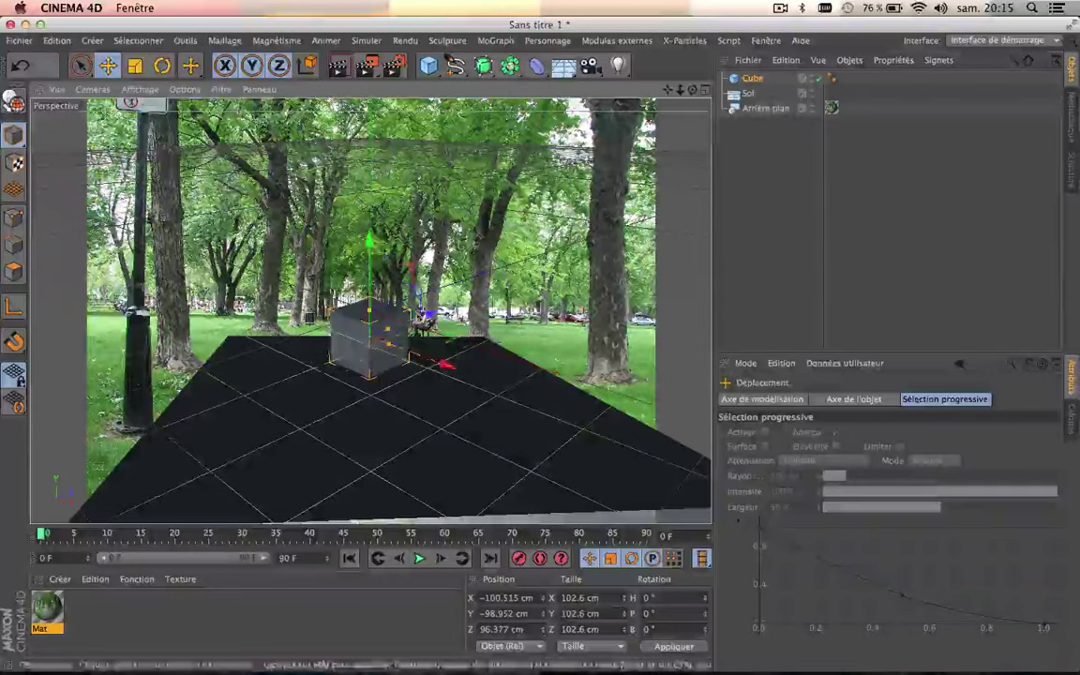
{"action": "left_click_drag", "start_coordinate": [447, 364], "coordinate": [446, 462]}
{"action": "left_click_drag", "start_coordinate": [369, 394], "coordinate": [370, 361]}
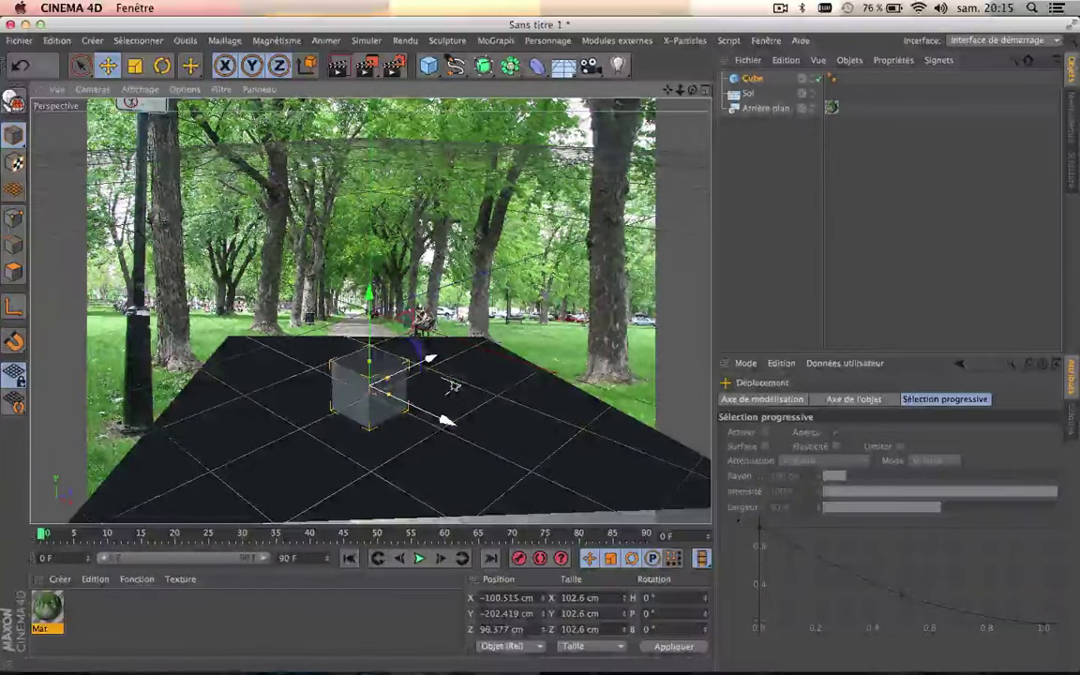
{"action": "left_click_drag", "start_coordinate": [454, 386], "coordinate": [454, 372]}
{"action": "left_click_drag", "start_coordinate": [373, 277], "coordinate": [372, 262]}
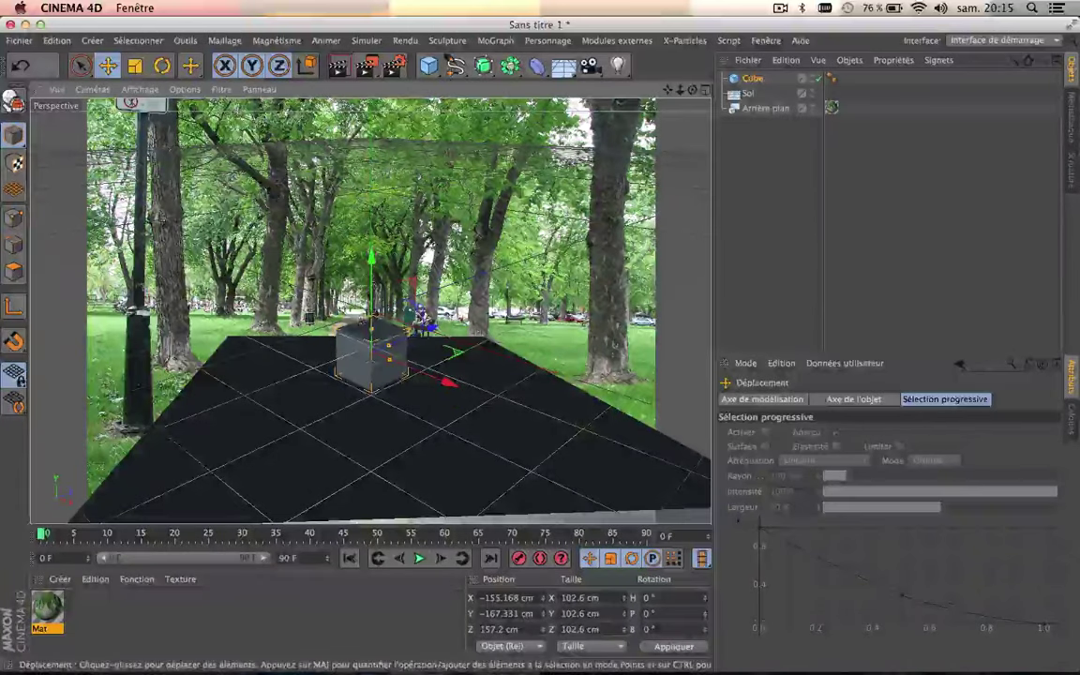
{"action": "left_click", "coordinate": [162, 65]}
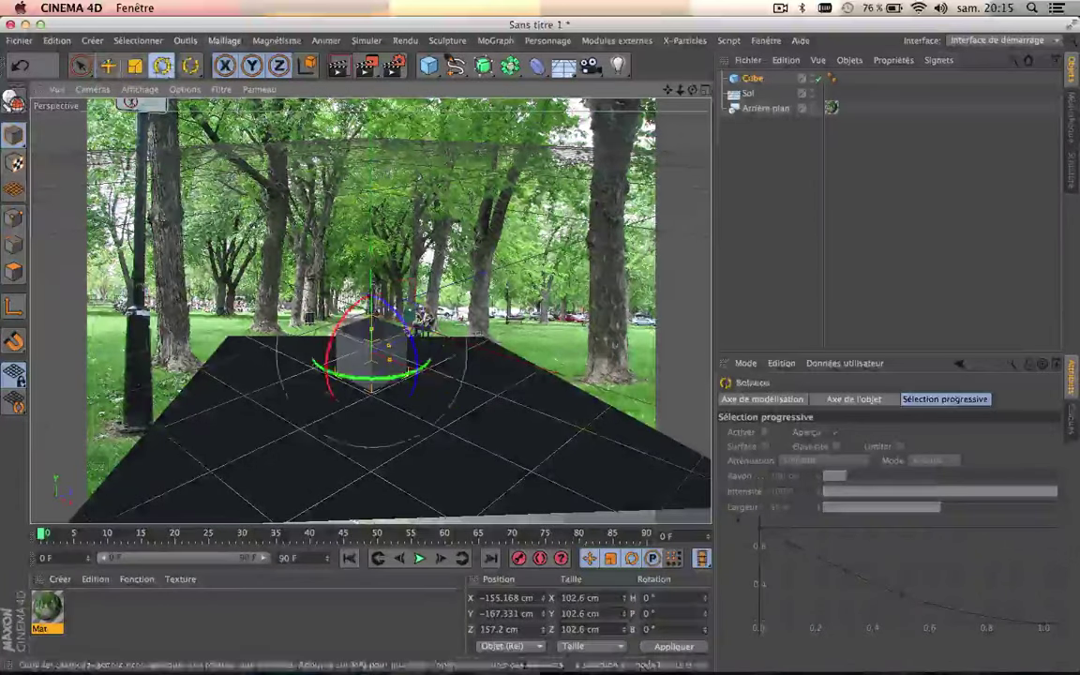
{"action": "mouse_move", "coordinate": [344, 333]}
{"action": "left_mouse_down"}
{"action": "mouse_move", "coordinate": [373, 300]}
{"action": "mouse_move", "coordinate": [412, 366]}
{"action": "left_mouse_up"}
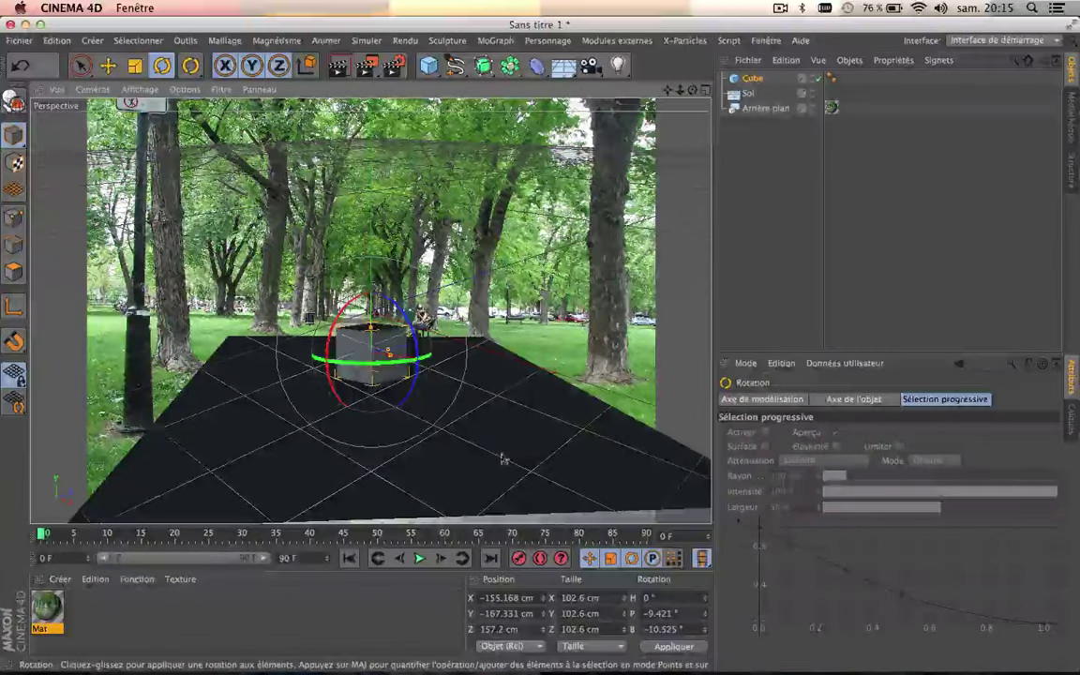
{"action": "left_click", "coordinate": [764, 205]}
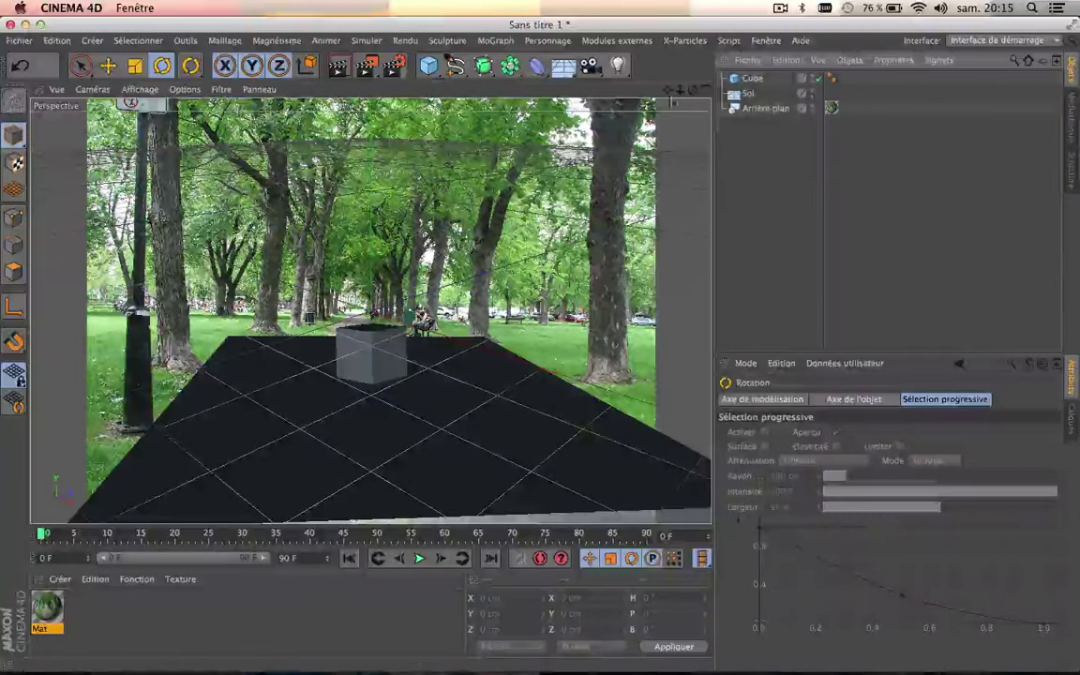
Add an omni light and raise it to 170.558 cm above the scene
{"action": "left_click_drag", "start_coordinate": [618, 65], "coordinate": [673, 166]}
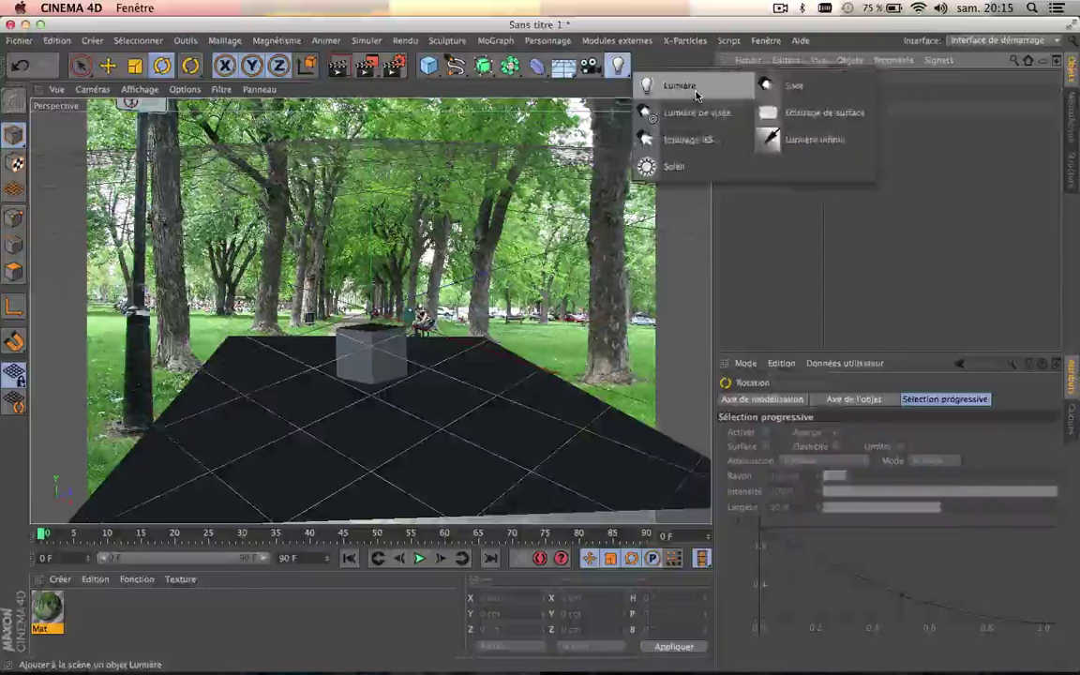
{"action": "left_click", "coordinate": [694, 94]}
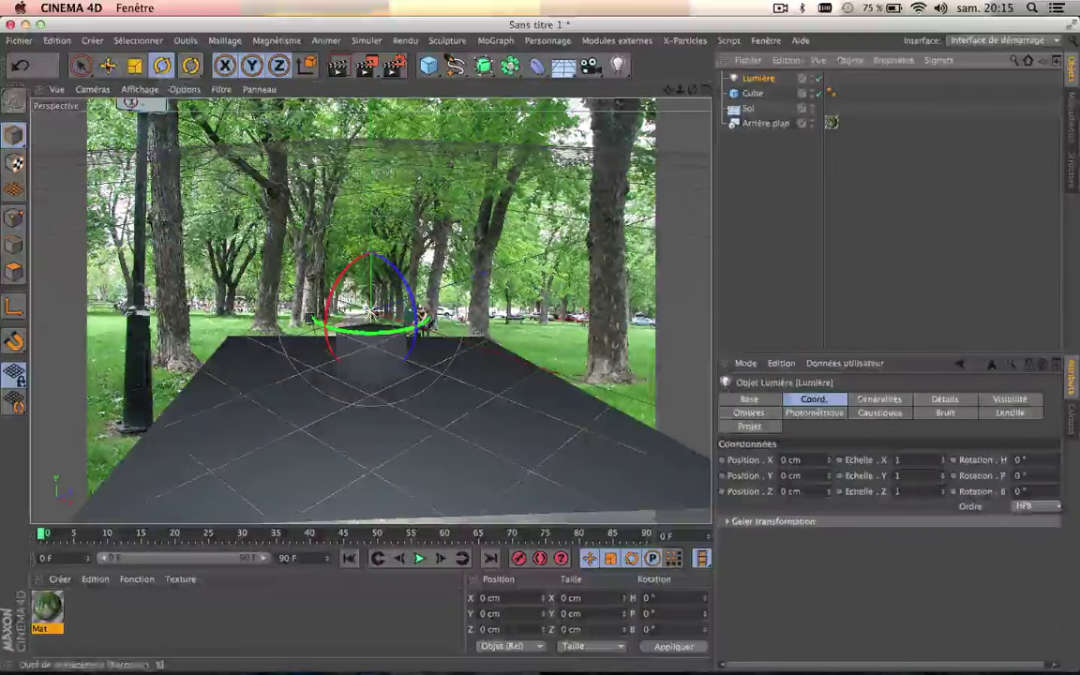
{"action": "key", "text": "e"}
{"action": "left_click_drag", "start_coordinate": [372, 281], "coordinate": [371, 103]}
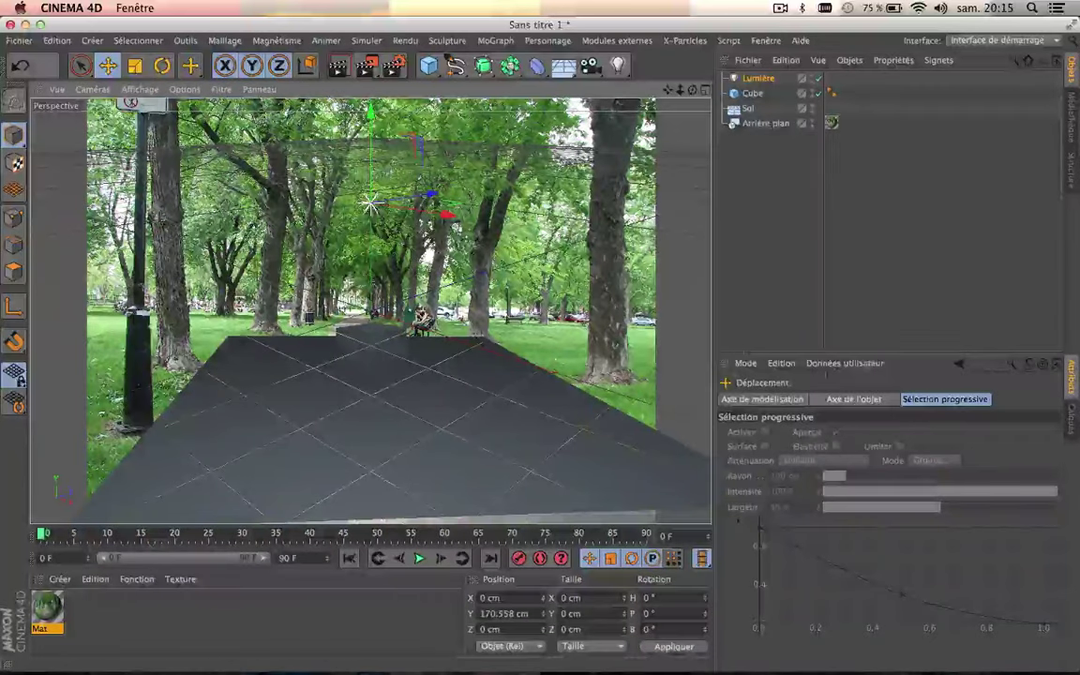
Set the light's shadows to Masques d'ombres (ombres diffuses)
{"action": "left_click", "coordinate": [759, 78]}
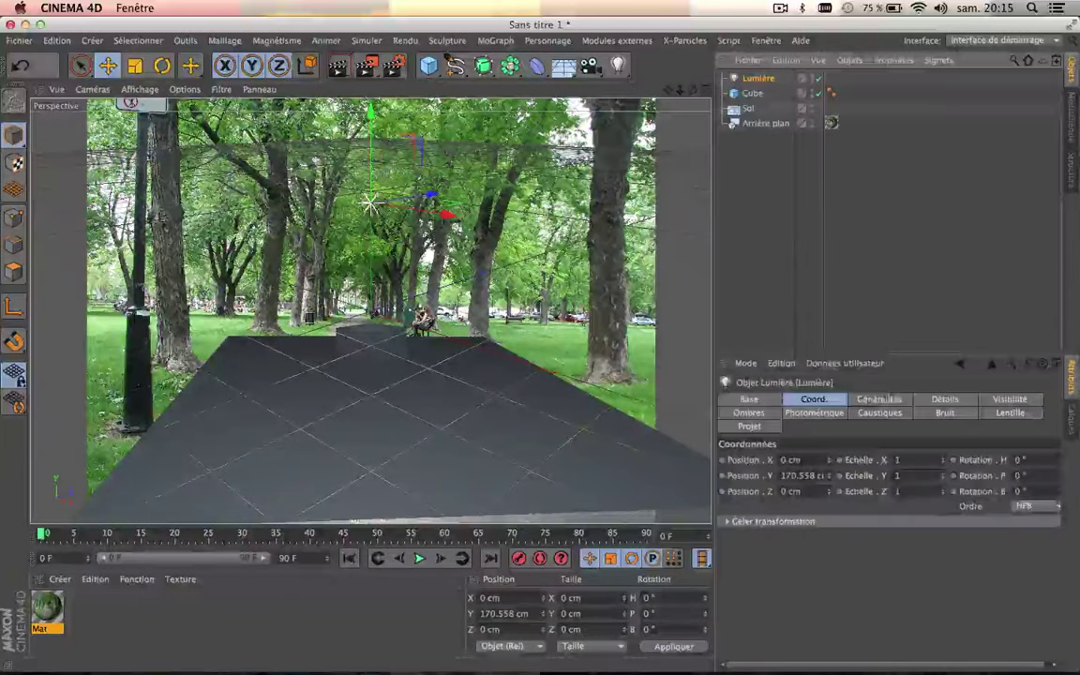
{"action": "left_click", "coordinate": [880, 398]}
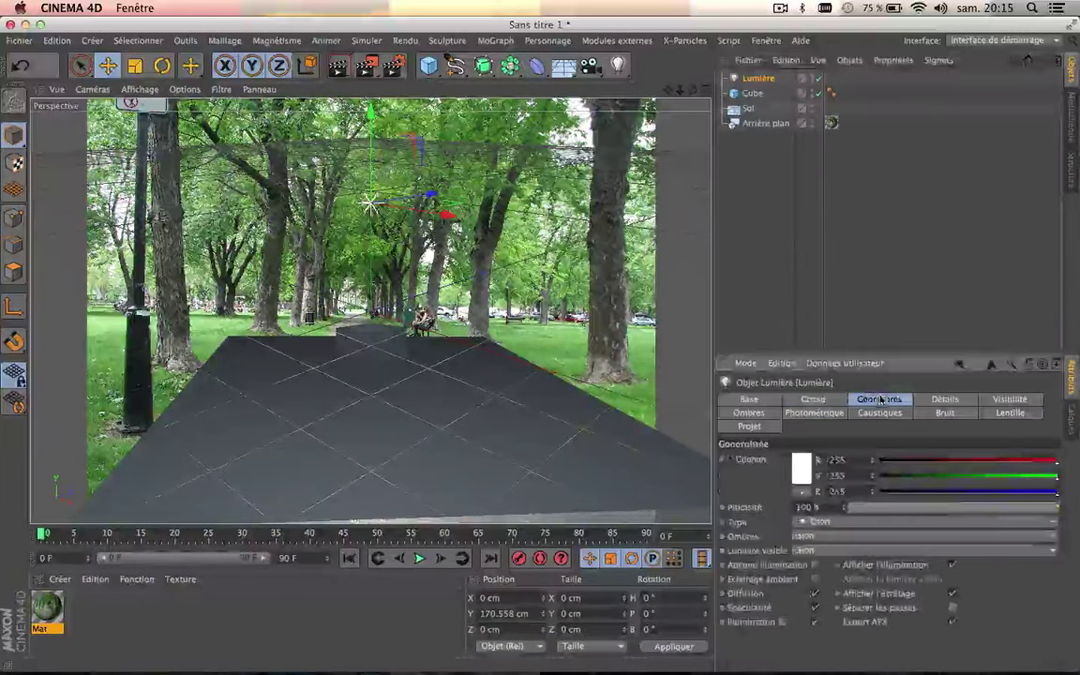
{"action": "left_click", "coordinate": [844, 535]}
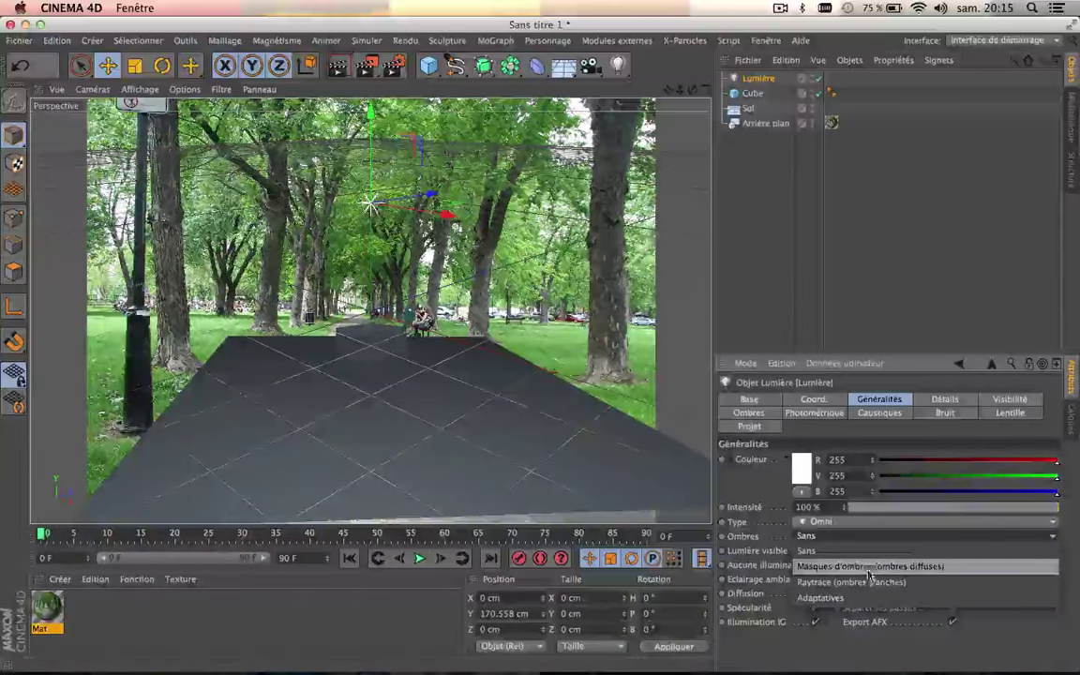
{"action": "left_click", "coordinate": [850, 567]}
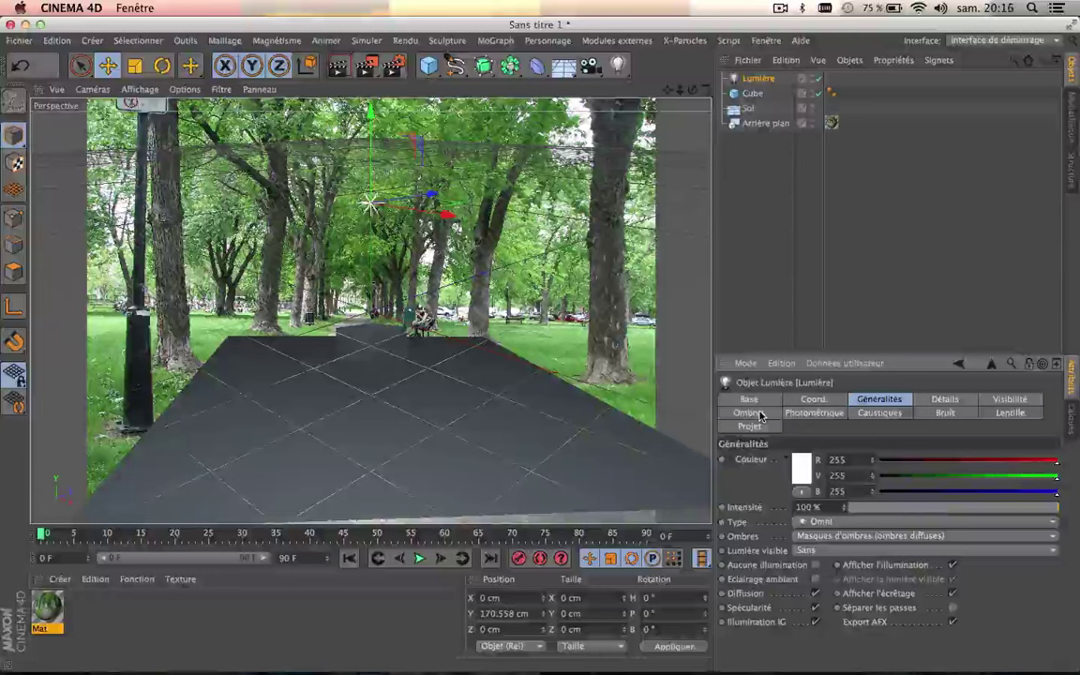
Test-render the scene, lower the light's shadow density to 70%, and re-render to check
{"action": "left_click", "coordinate": [341, 75]}
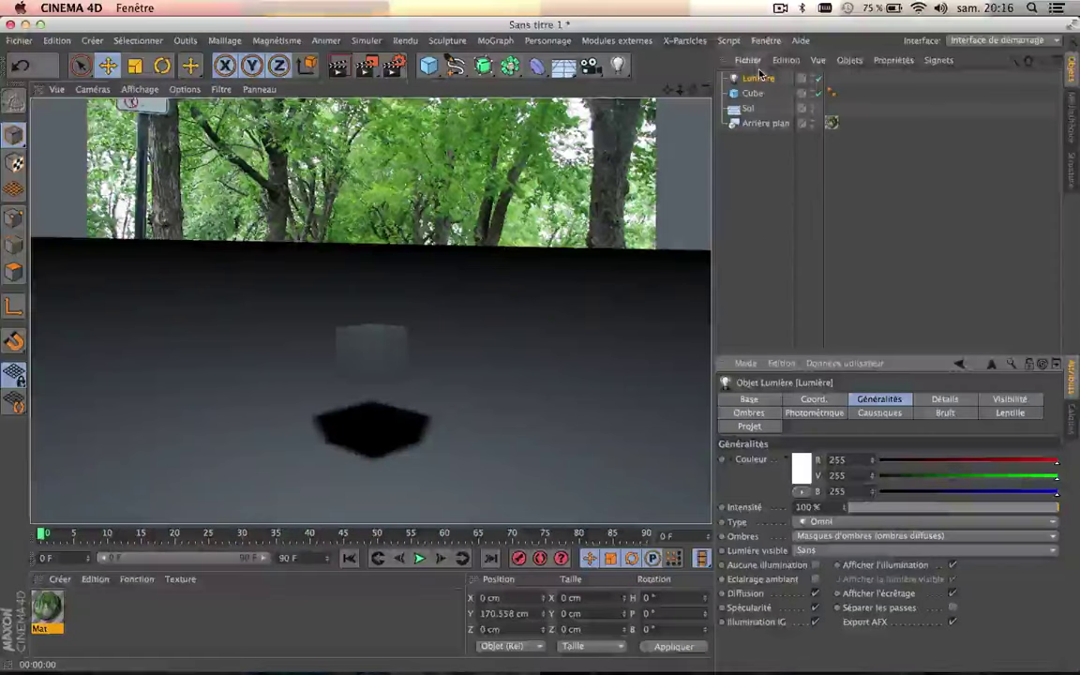
{"action": "left_click", "coordinate": [756, 80]}
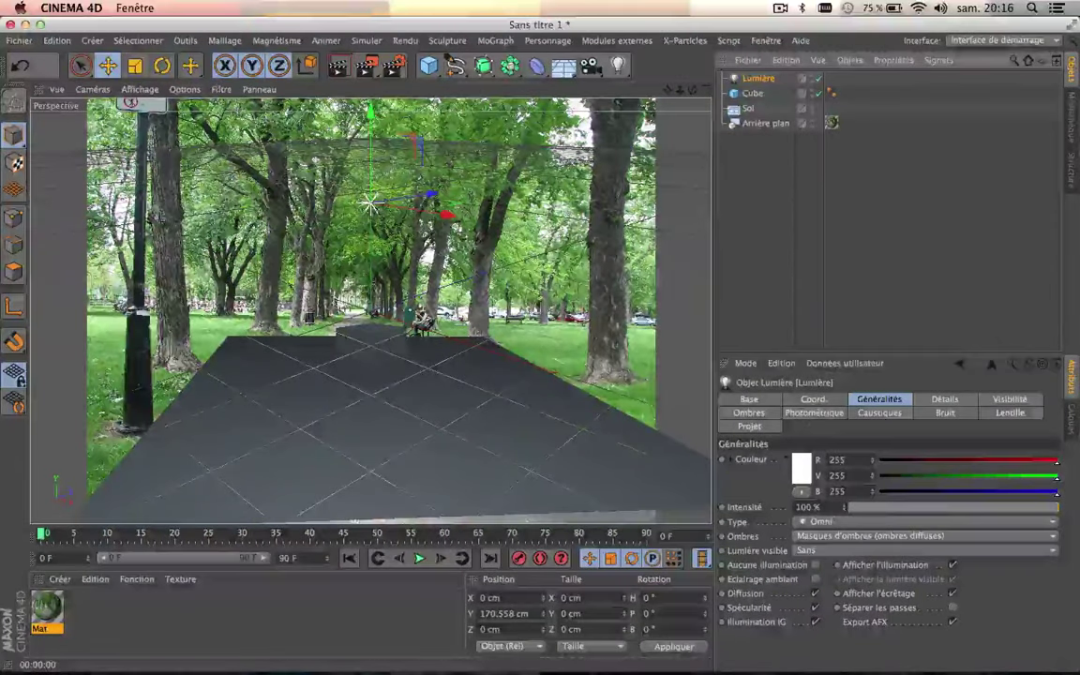
{"action": "left_click", "coordinate": [767, 413]}
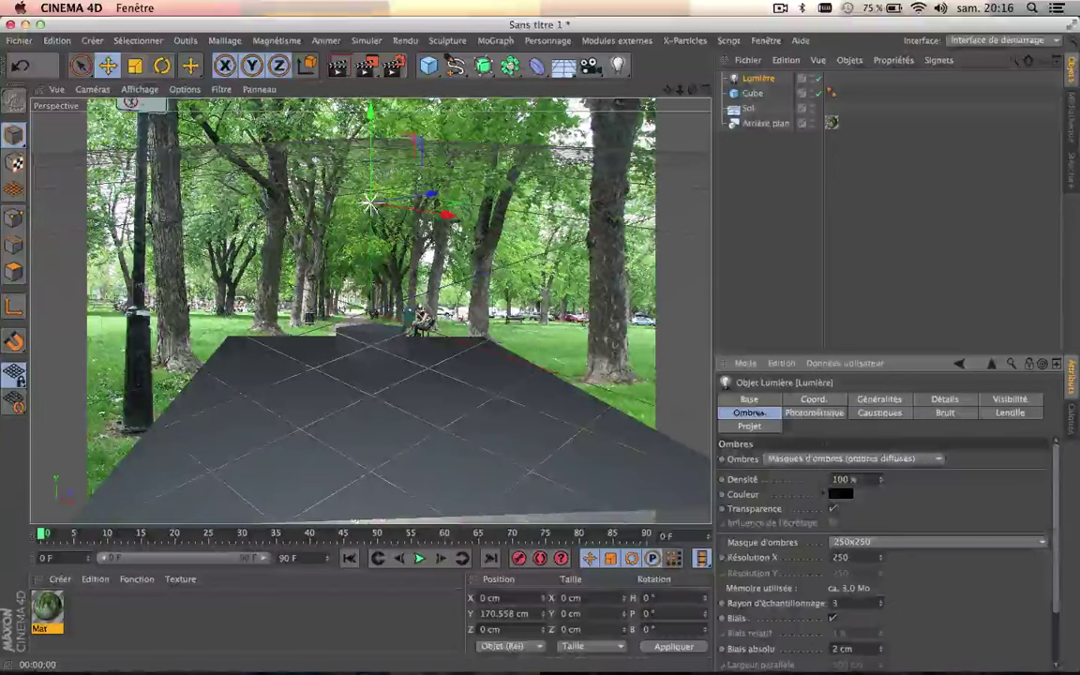
{"action": "left_click_drag", "start_coordinate": [882, 482], "coordinate": [882, 497]}
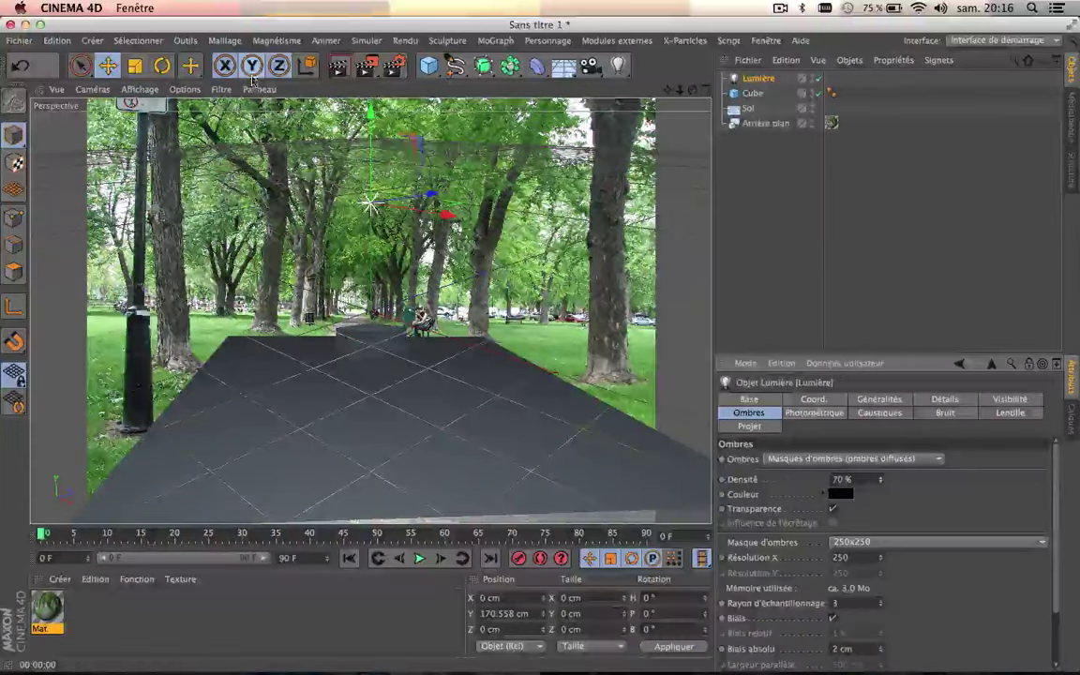
{"action": "left_click", "coordinate": [342, 66]}
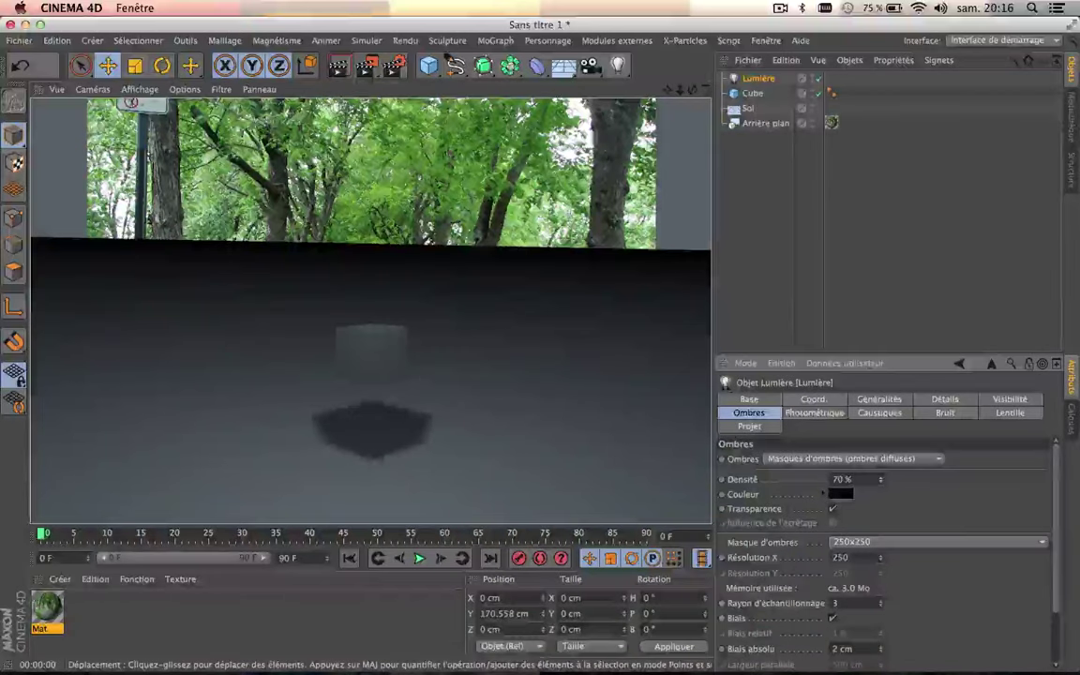
{"action": "left_click", "coordinate": [760, 220]}
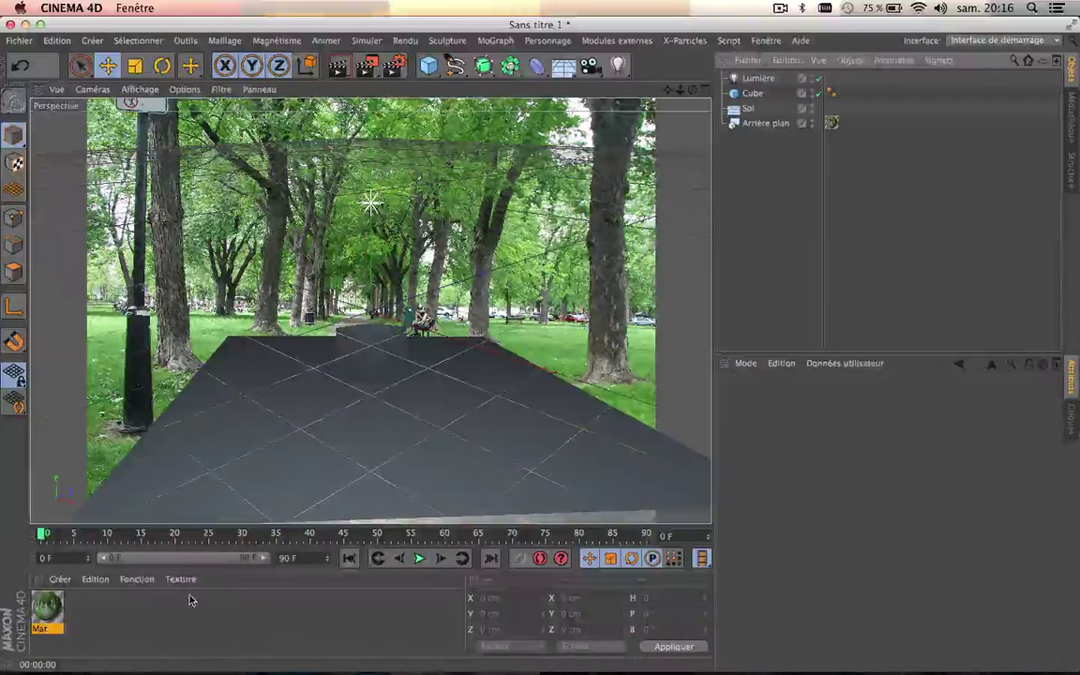
Create material Mat.1 with a yellow-green colour (RGB 175, 193, 63)
{"action": "double_click", "coordinate": [116, 638]}
{"action": "double_click", "coordinate": [39, 615]}
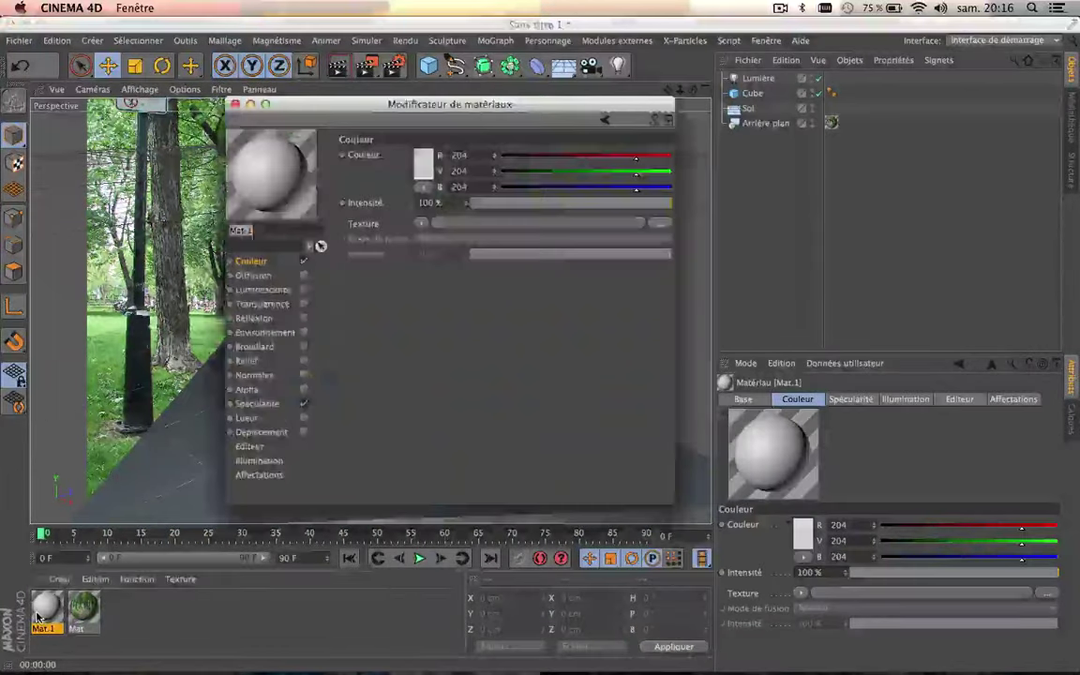
{"action": "left_click", "coordinate": [304, 404]}
{"action": "left_click", "coordinate": [421, 176]}
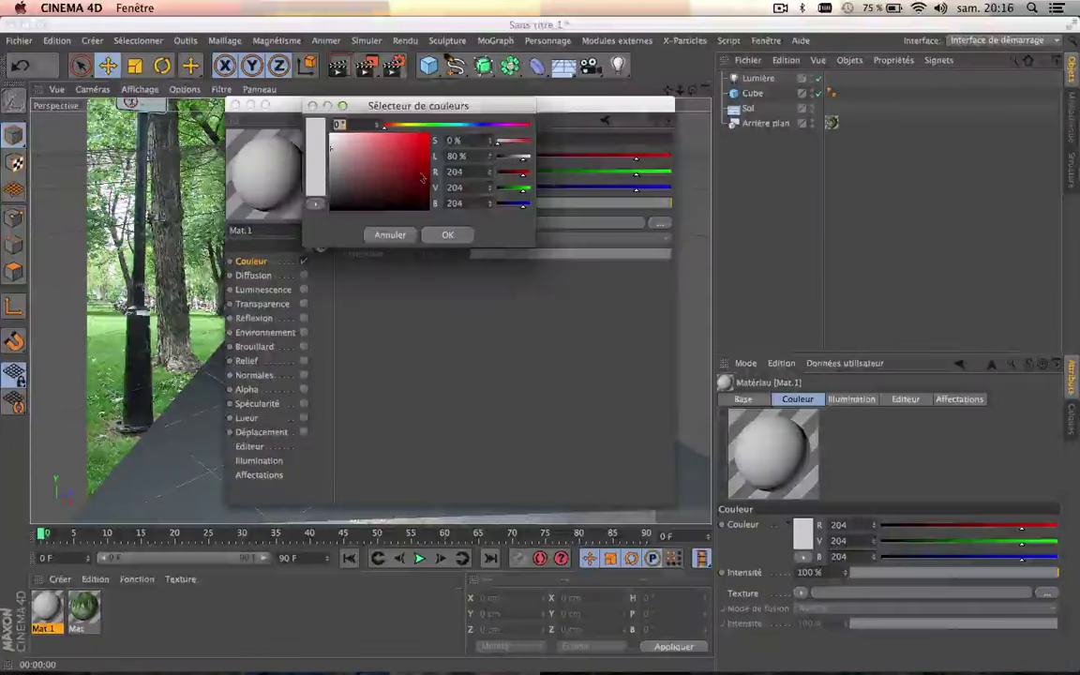
{"action": "mouse_move", "coordinate": [433, 125]}
{"action": "left_mouse_down"}
{"action": "mouse_move", "coordinate": [413, 127]}
{"action": "mouse_move", "coordinate": [397, 155]}
{"action": "left_mouse_up"}
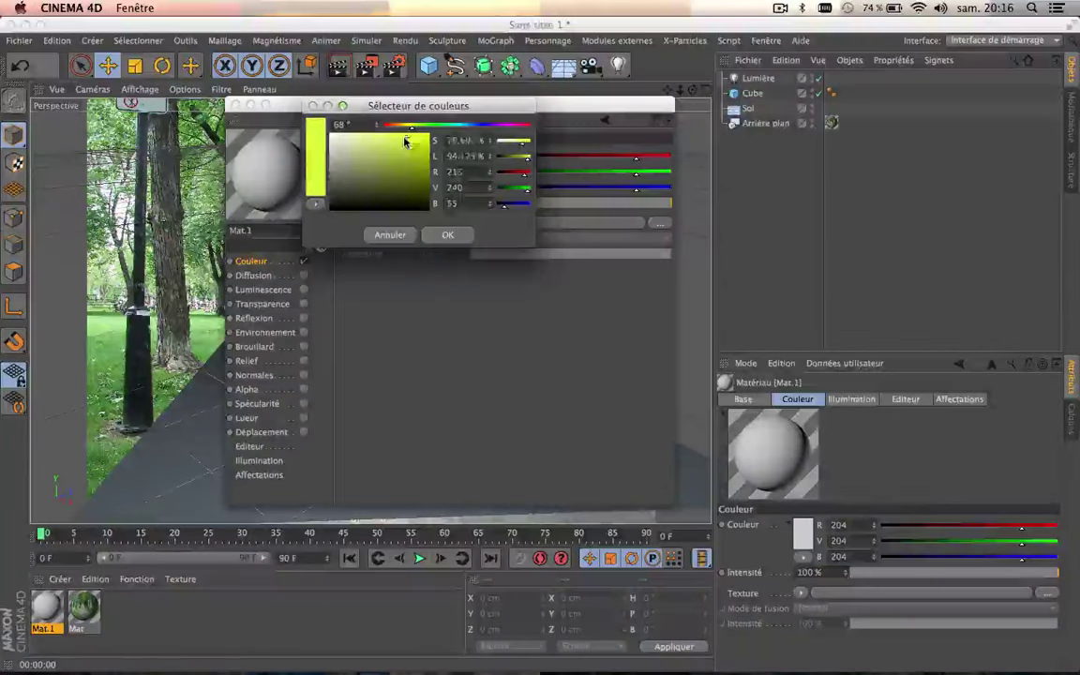
{"action": "left_click", "coordinate": [443, 235]}
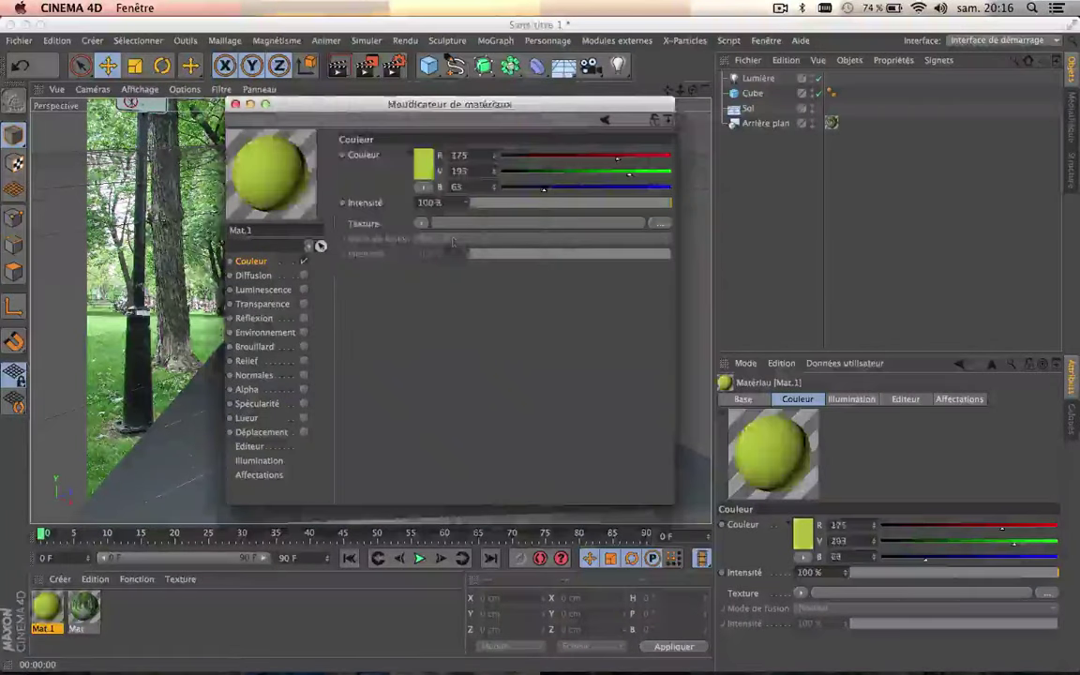
Enable Mat.1's reflection at 16% and apply the material to the Cube
{"action": "left_click", "coordinate": [303, 318]}
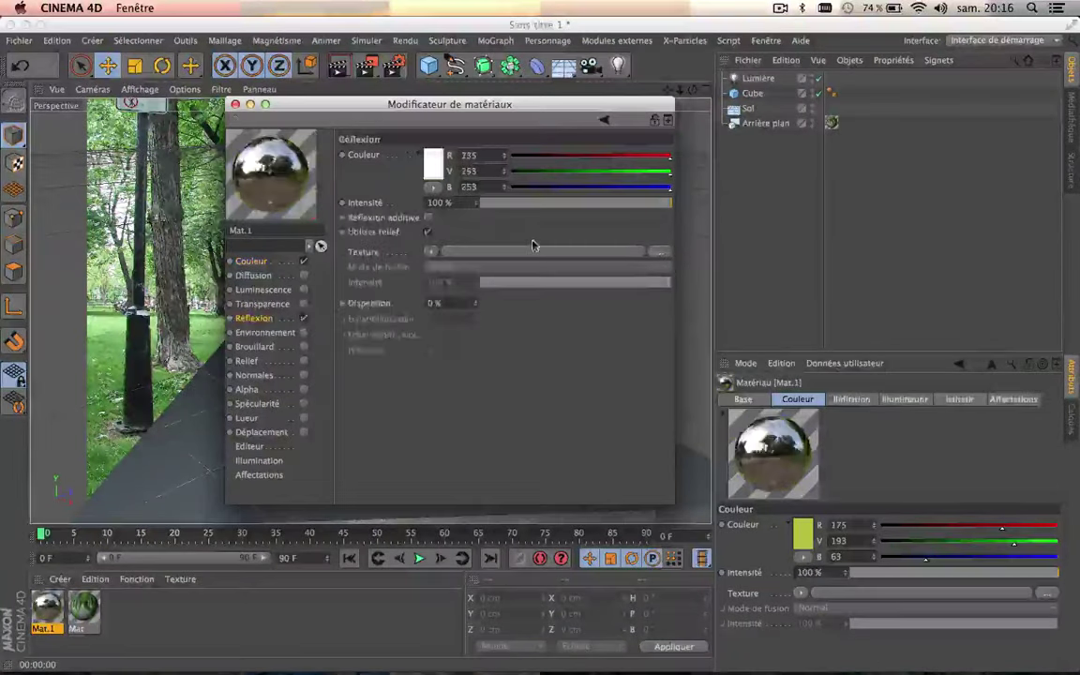
{"action": "left_click_drag", "start_coordinate": [528, 203], "coordinate": [499, 204]}
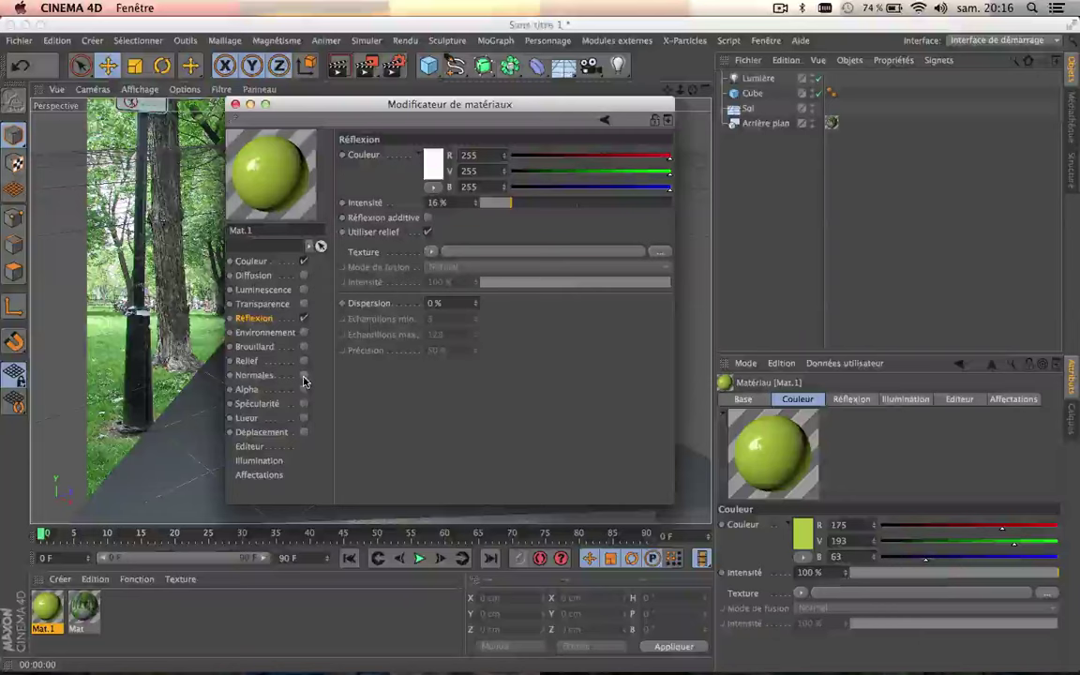
{"action": "left_click", "coordinate": [303, 404]}
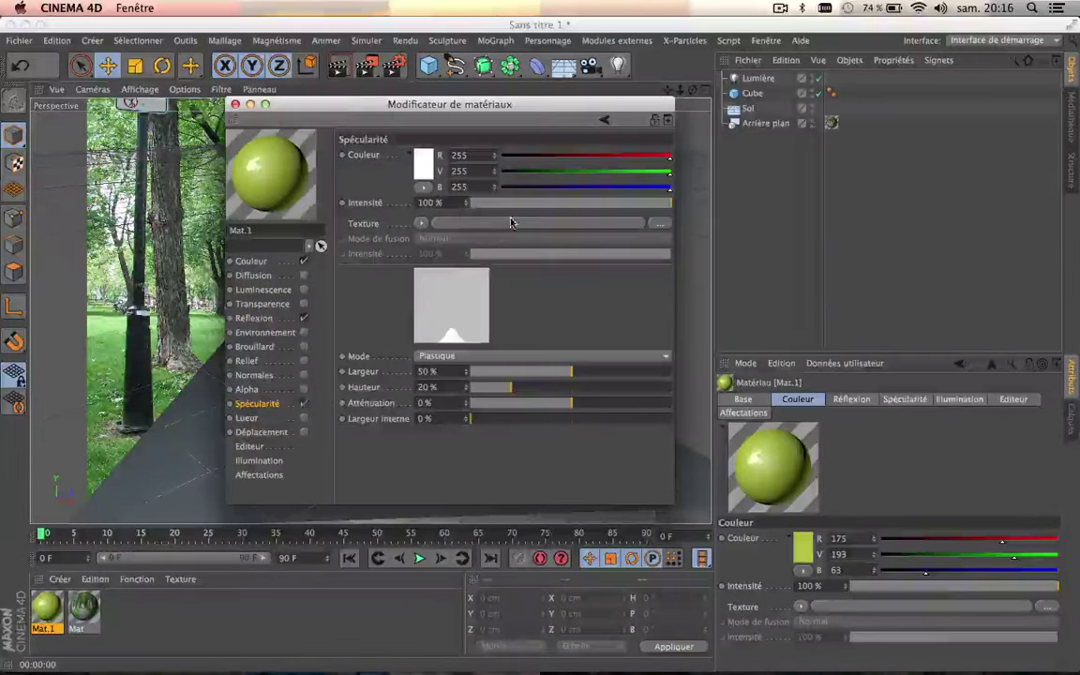
{"action": "left_click", "coordinate": [236, 105]}
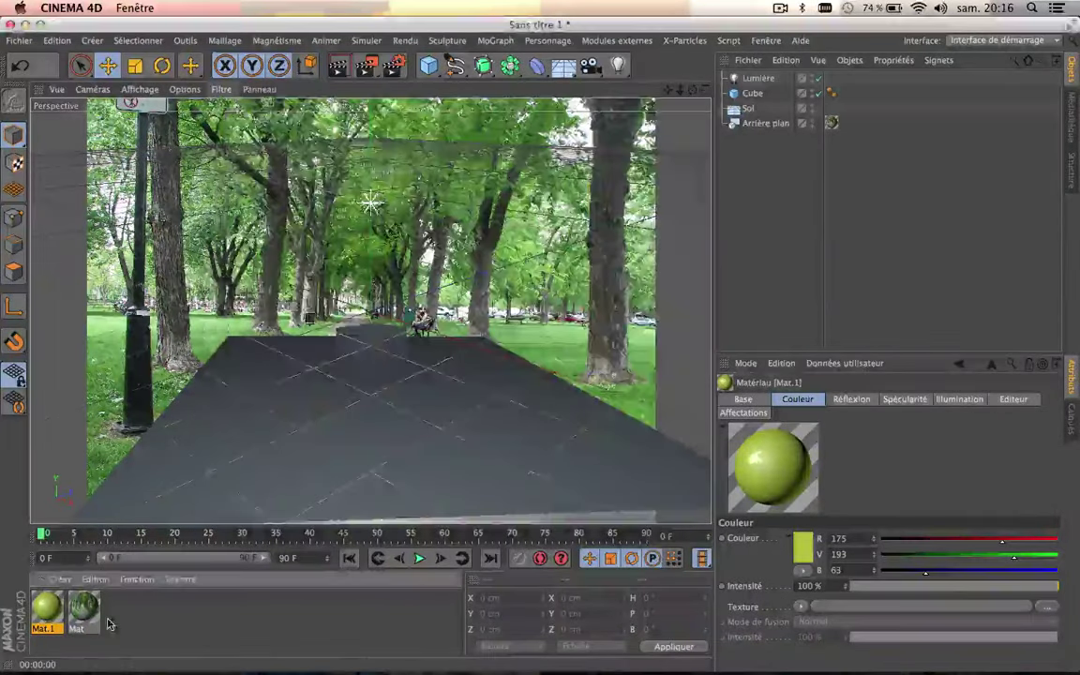
{"action": "left_click_drag", "start_coordinate": [755, 91], "coordinate": [754, 95]}
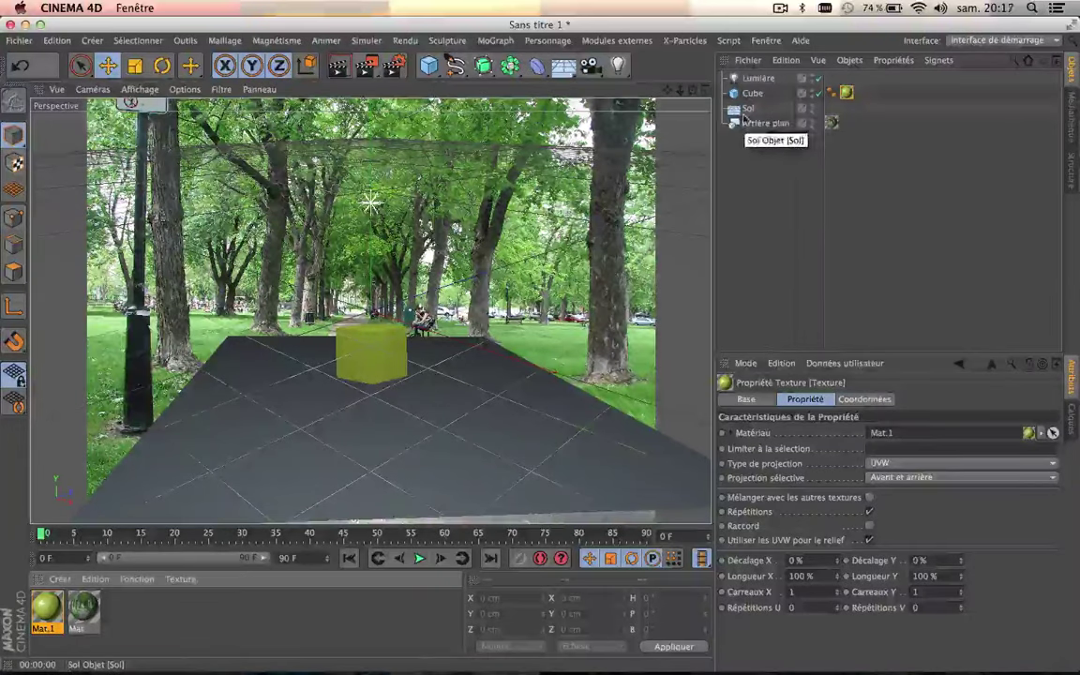
Create a new material Mat.2 and turn off its Couleur and Spécularité channels
{"action": "double_click", "coordinate": [164, 612]}
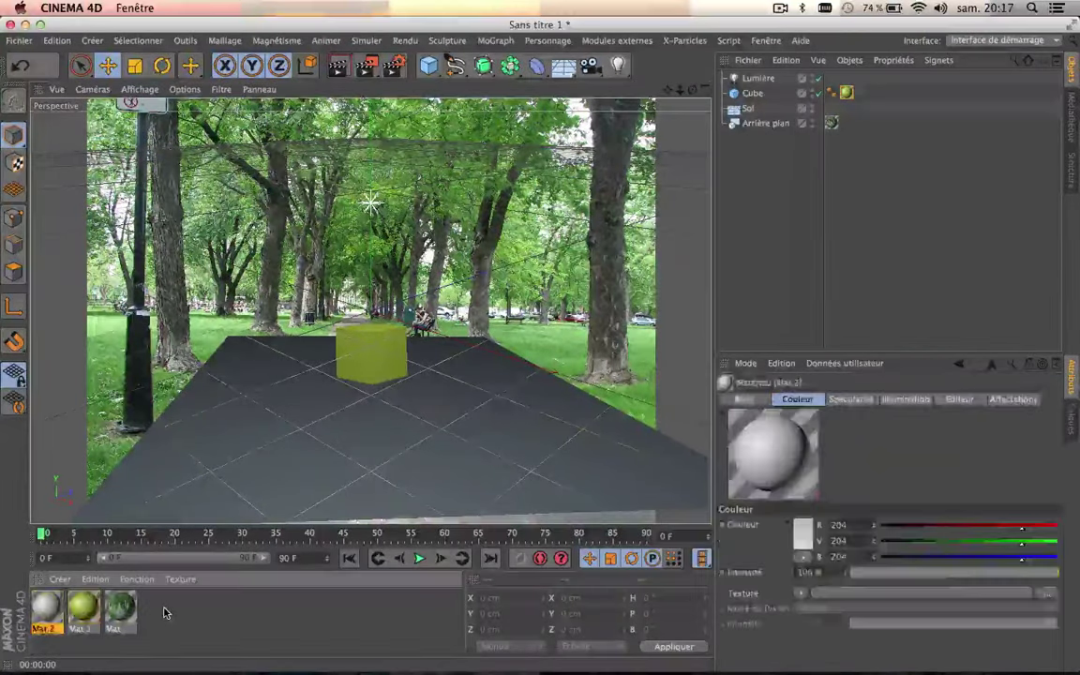
{"action": "double_click", "coordinate": [44, 612]}
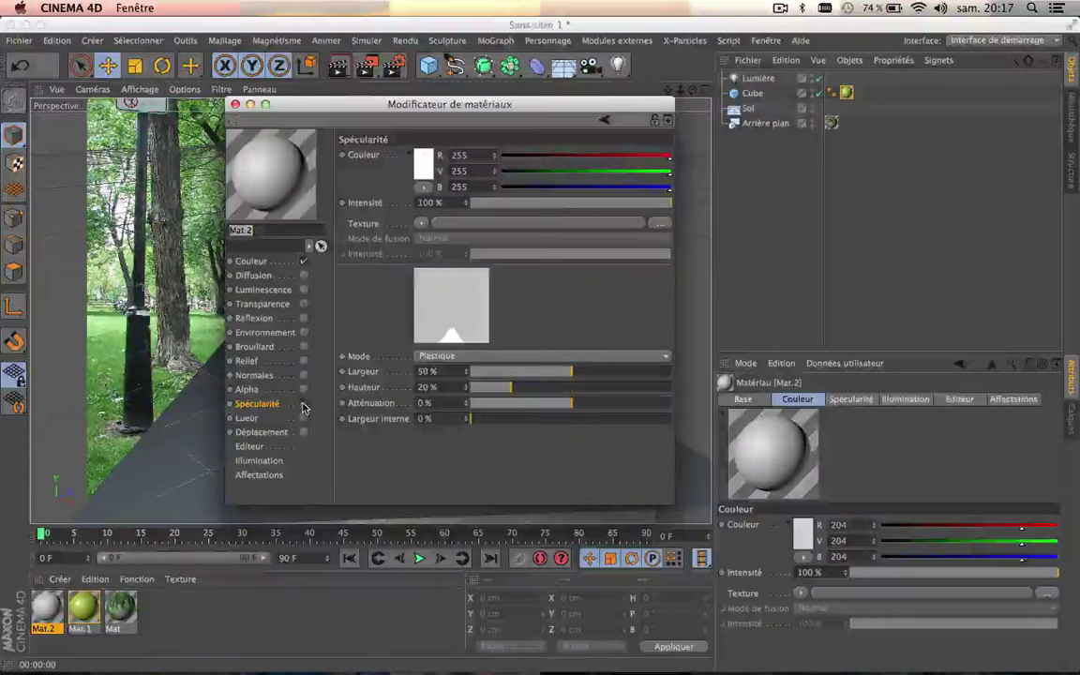
{"action": "left_click", "coordinate": [303, 404]}
{"action": "left_click", "coordinate": [303, 261]}
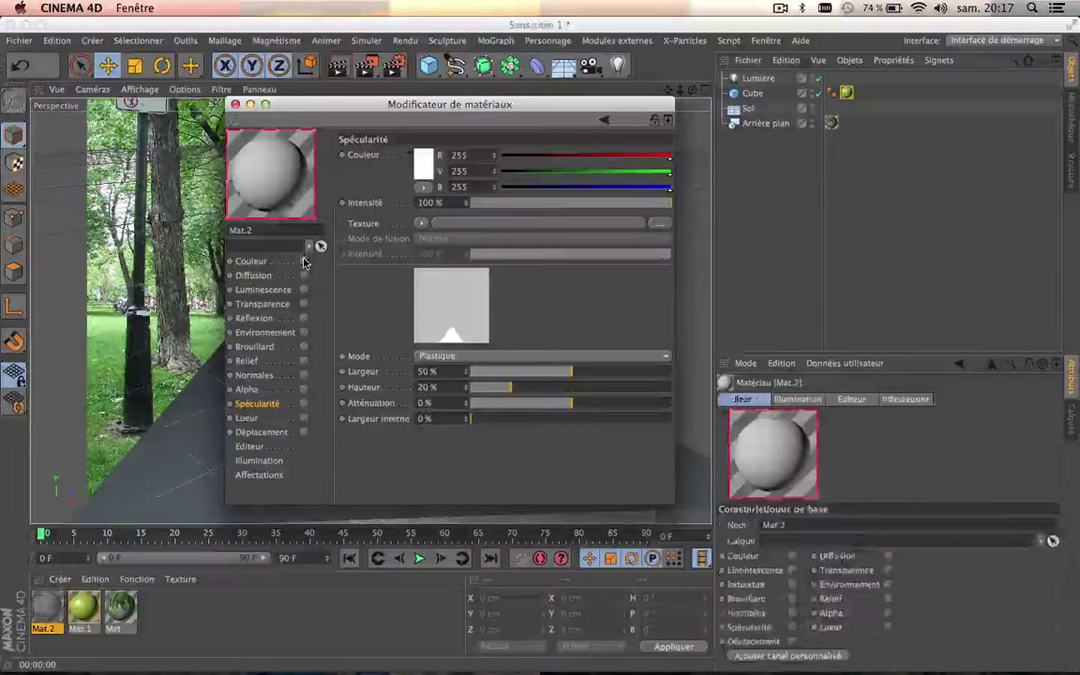
Enable Mat.2's Alpha channel with an inverted Shadow Catcher texture
{"action": "left_click", "coordinate": [247, 389]}
{"action": "left_click", "coordinate": [303, 389]}
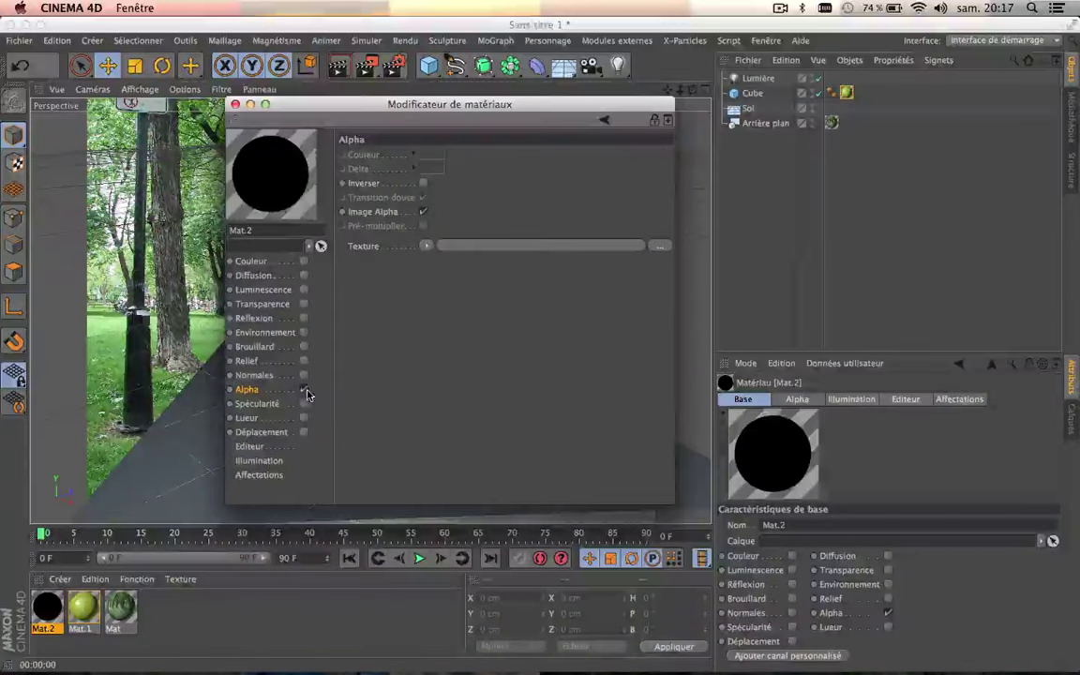
{"action": "left_click", "coordinate": [427, 247]}
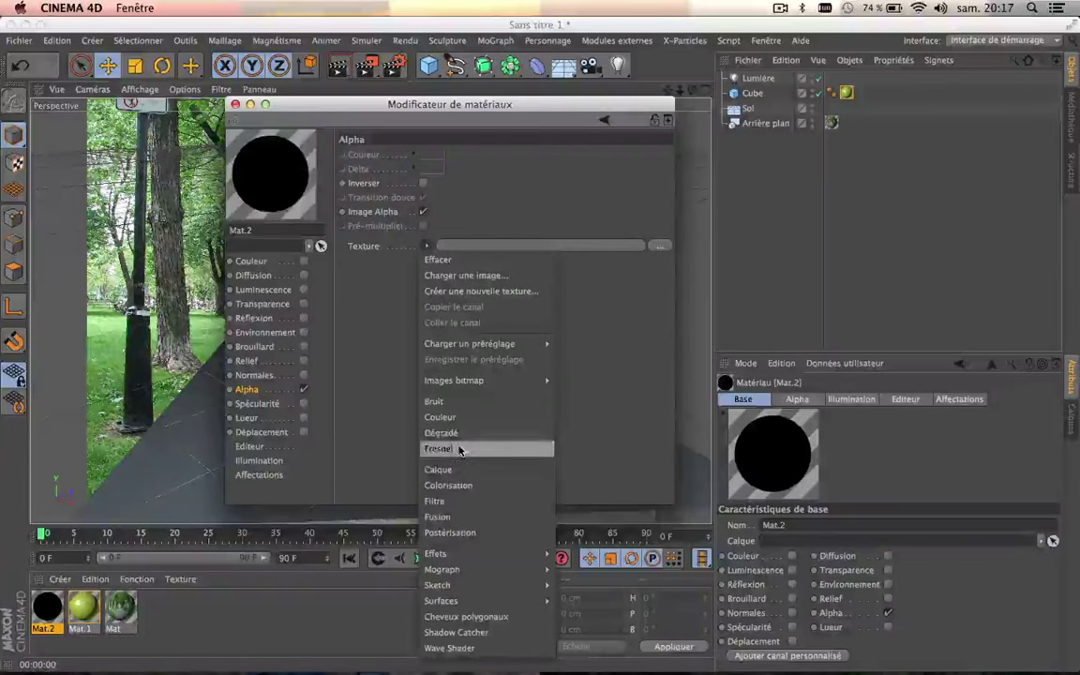
{"action": "left_click", "coordinate": [355, 250]}
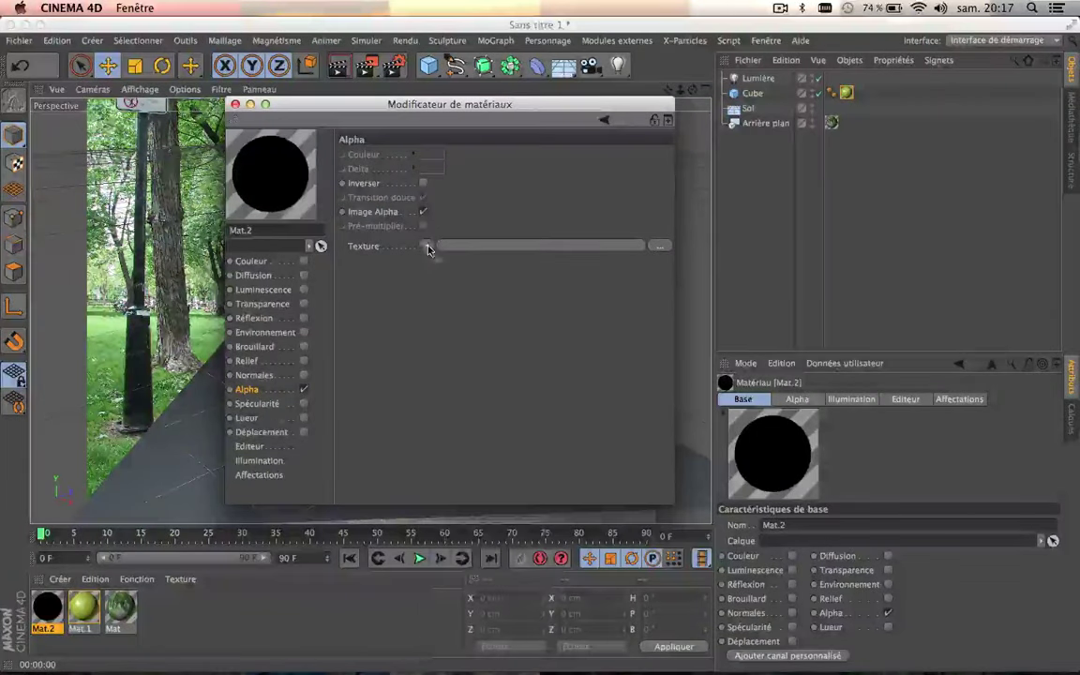
{"action": "left_click", "coordinate": [429, 245]}
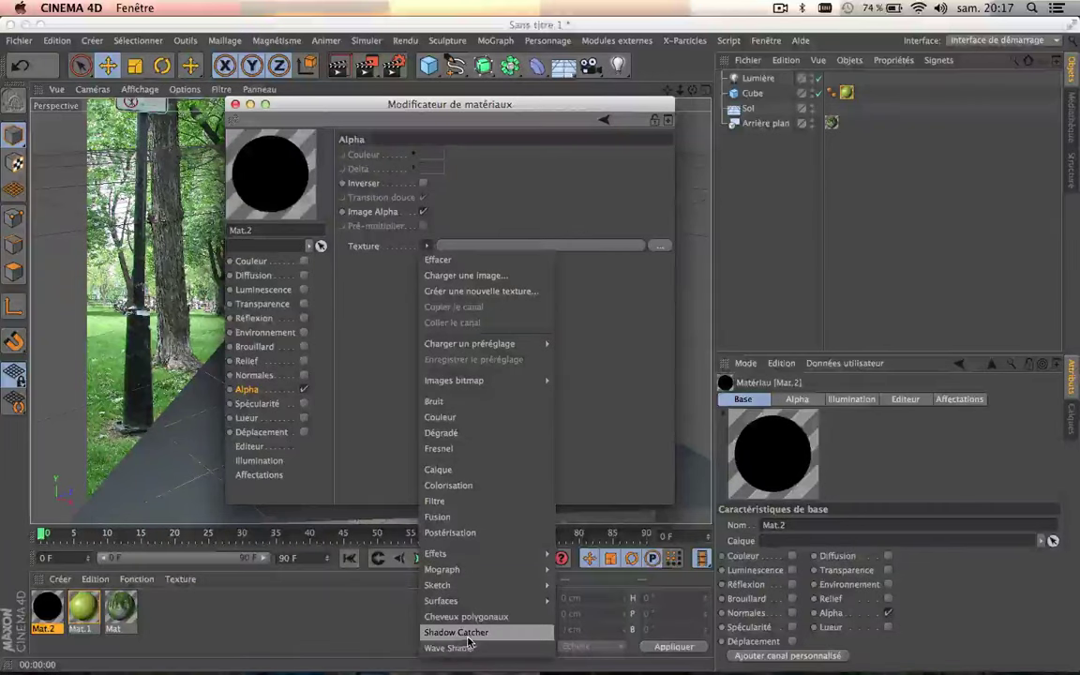
{"action": "left_click", "coordinate": [463, 636]}
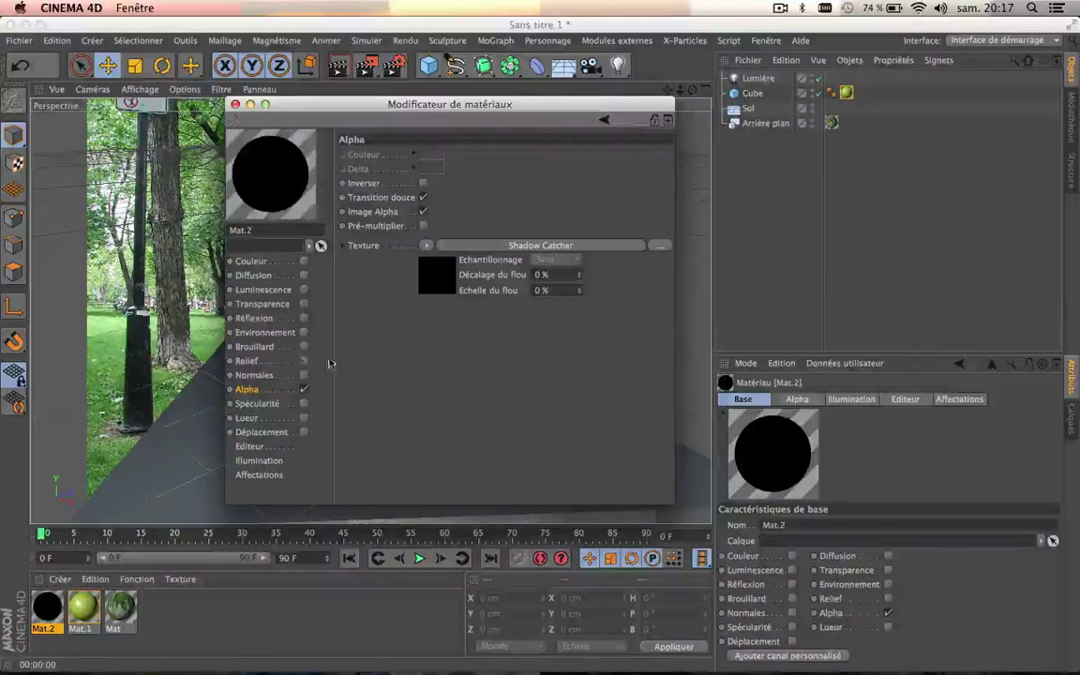
{"action": "left_click", "coordinate": [422, 184]}
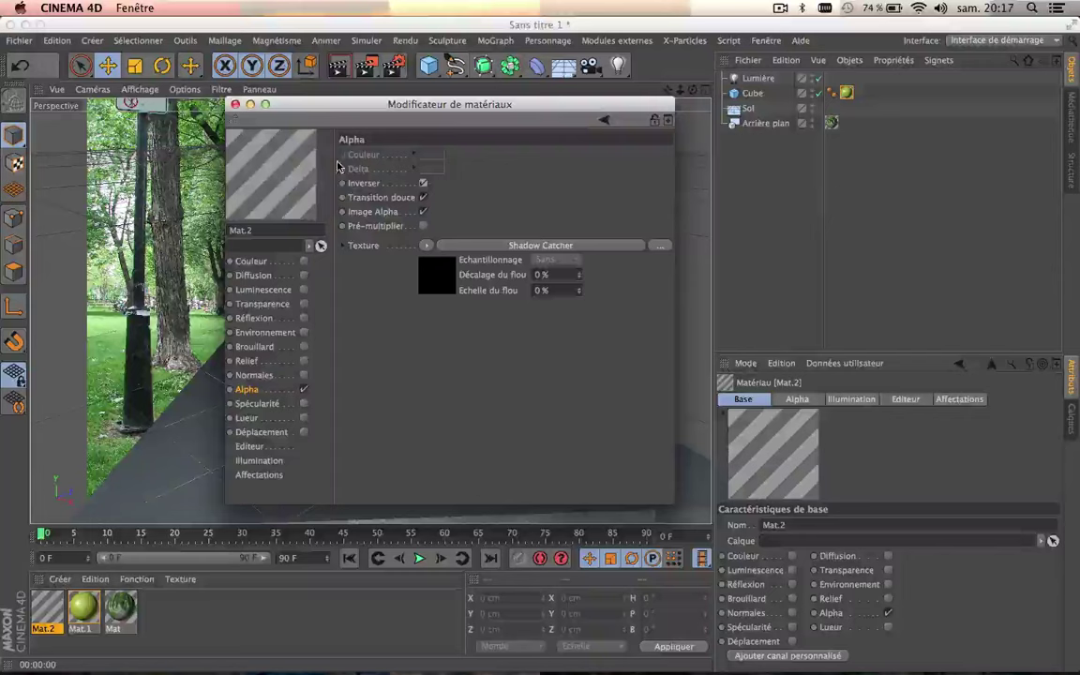
{"action": "left_click", "coordinate": [235, 105]}
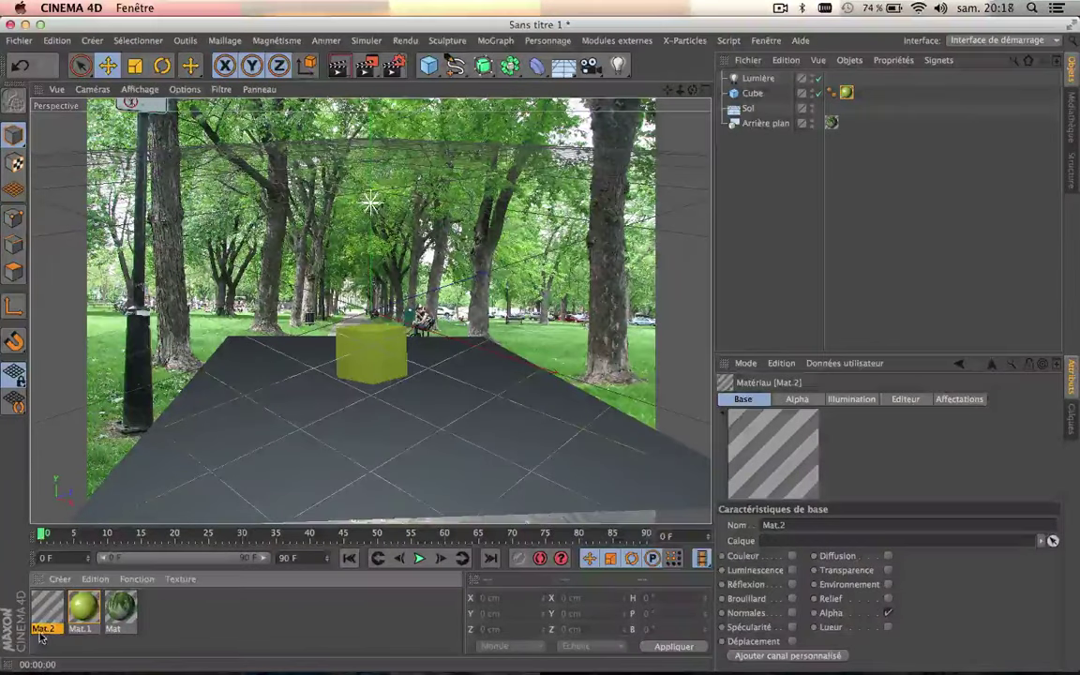
Apply Mat.2 to the Sol floor and render the view to check the shadow on the park path
{"action": "left_click_drag", "start_coordinate": [40, 637], "coordinate": [756, 110]}
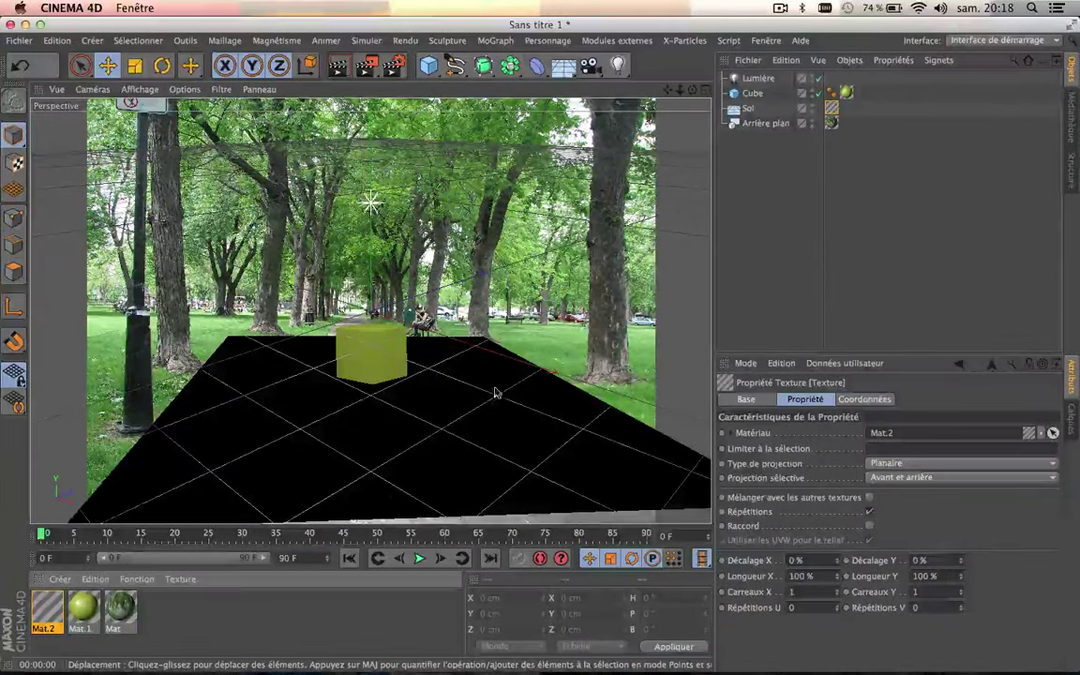
{"action": "left_click", "coordinate": [339, 66]}
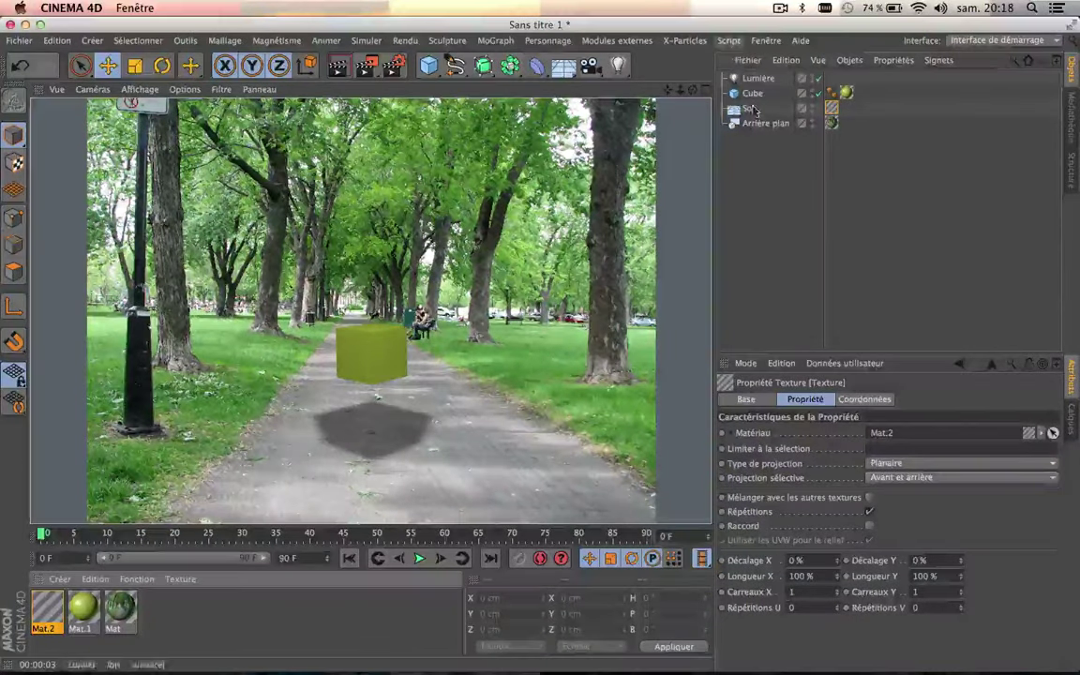
Test-render the scene without the Sol floor, then restore Sol and render again
{"action": "left_click", "coordinate": [748, 109]}
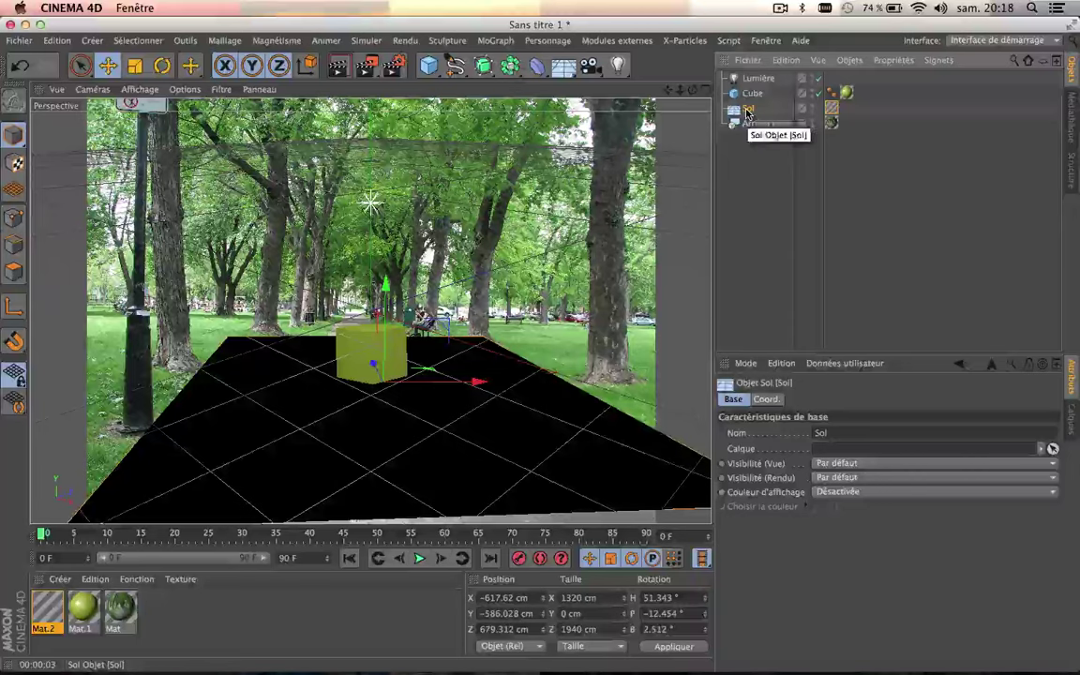
{"action": "key", "text": "Delete"}
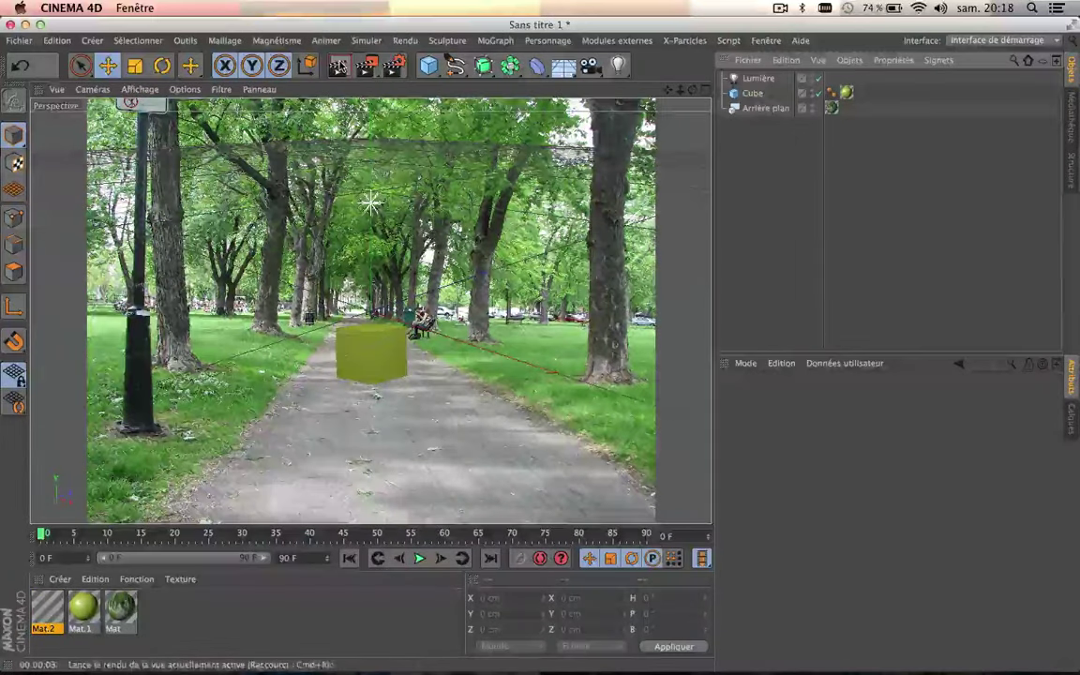
{"action": "key", "text": "ctrl+r"}
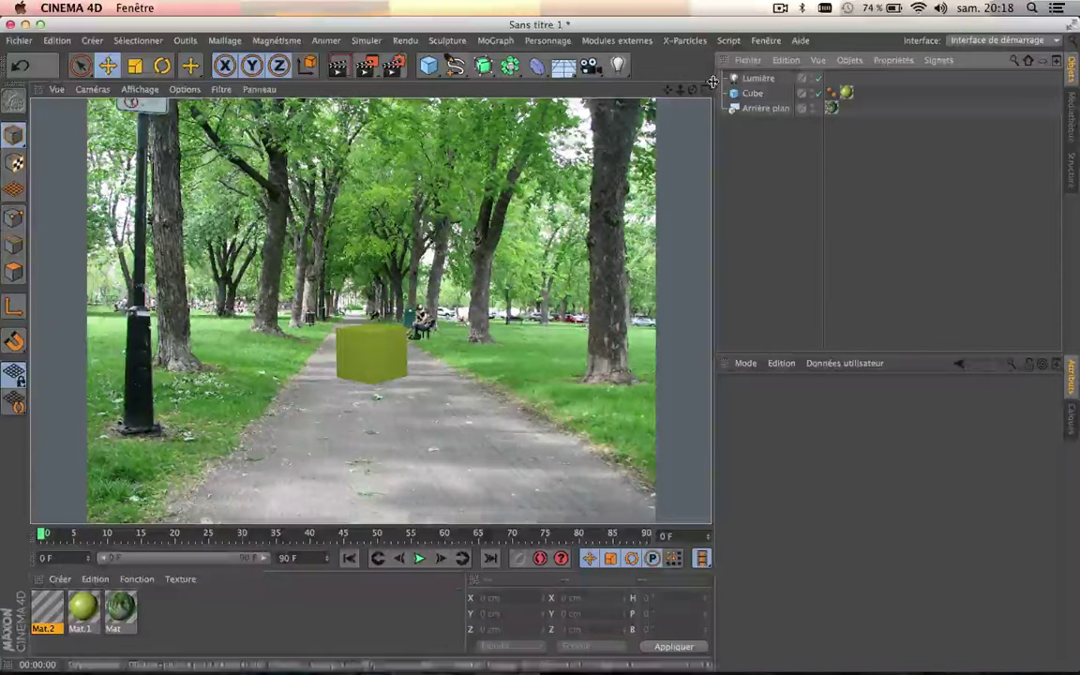
{"action": "key", "text": "ctrl+z"}
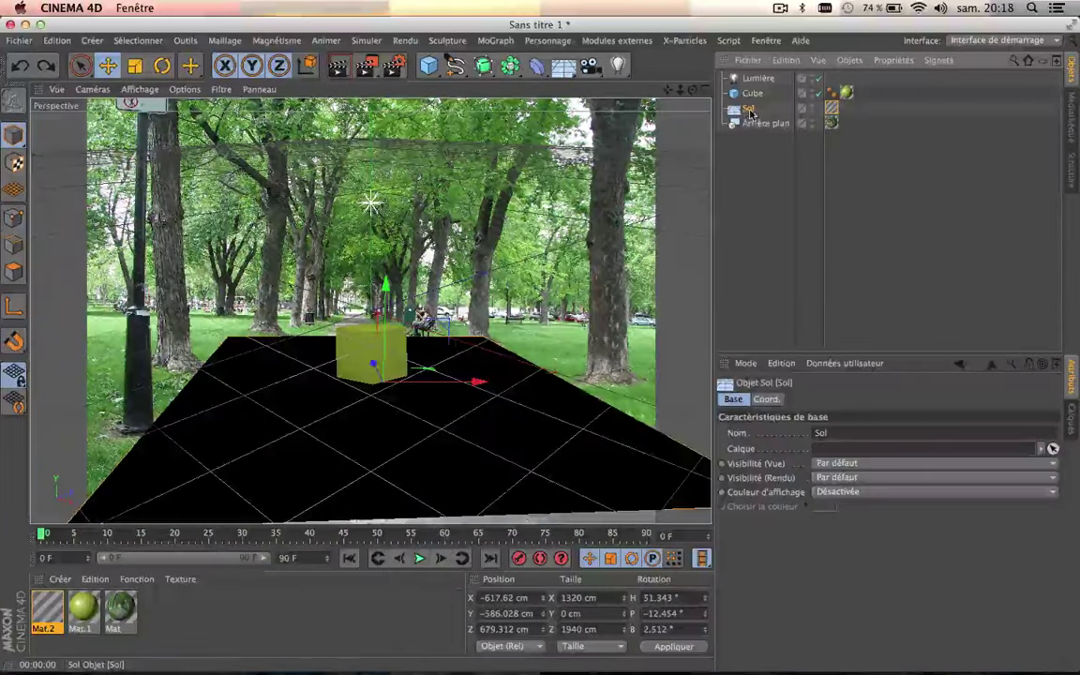
{"action": "key", "text": "ctrl+r"}
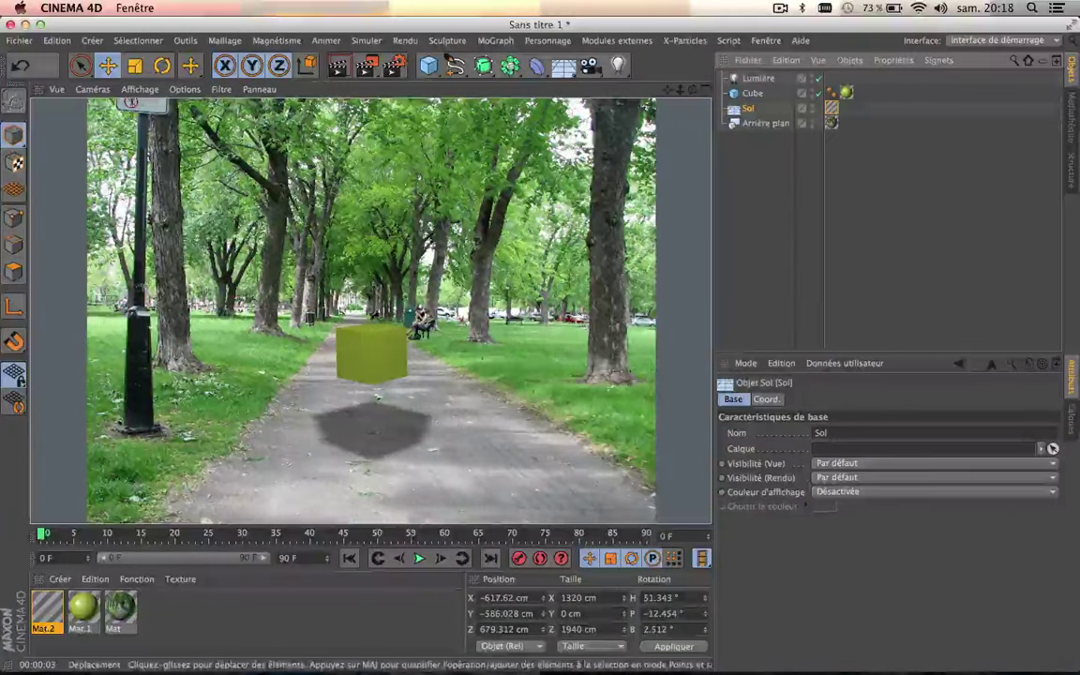
Deselect Sol and review the render settings (800 × 600 output) without changes
{"action": "left_click", "coordinate": [761, 165]}
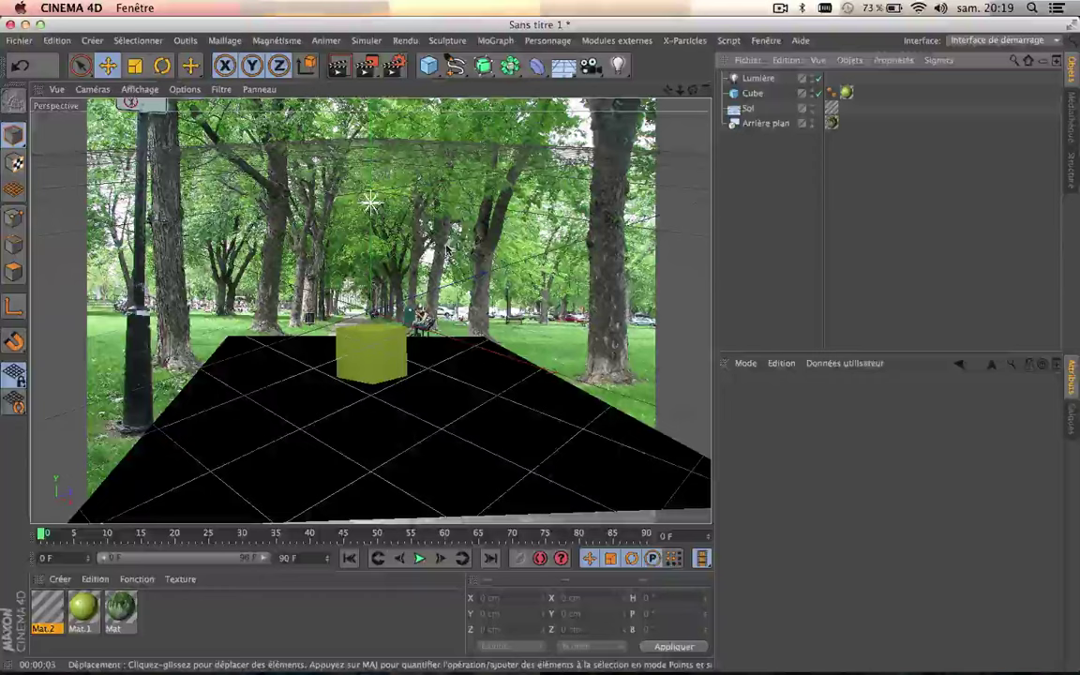
{"action": "left_click", "coordinate": [397, 65]}
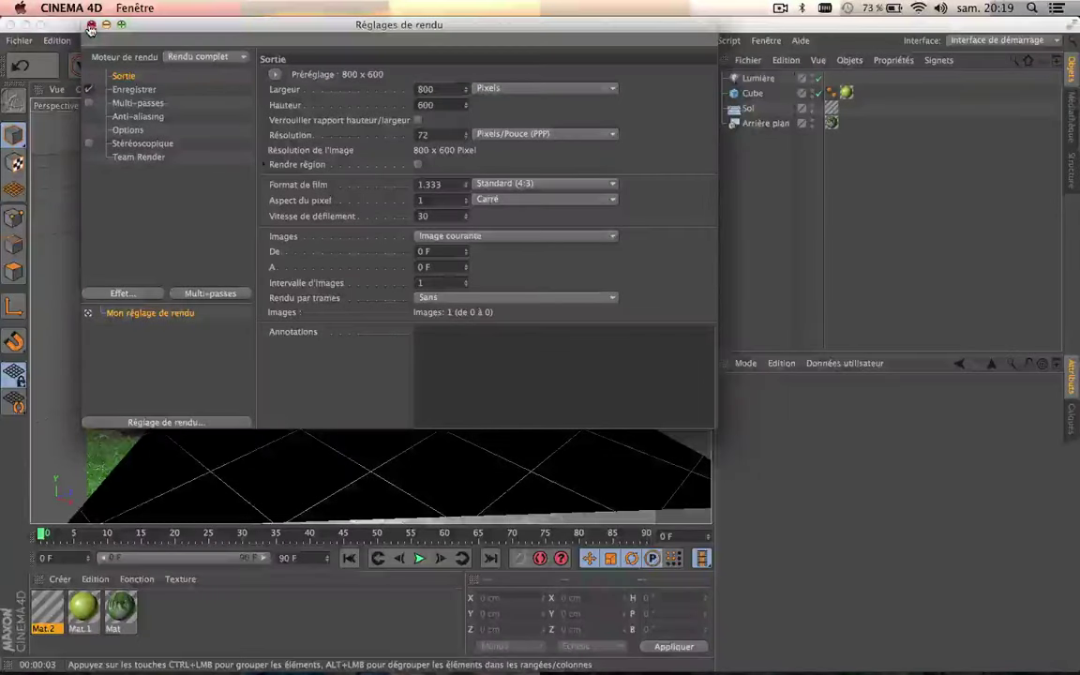
{"action": "left_click", "coordinate": [90, 28]}
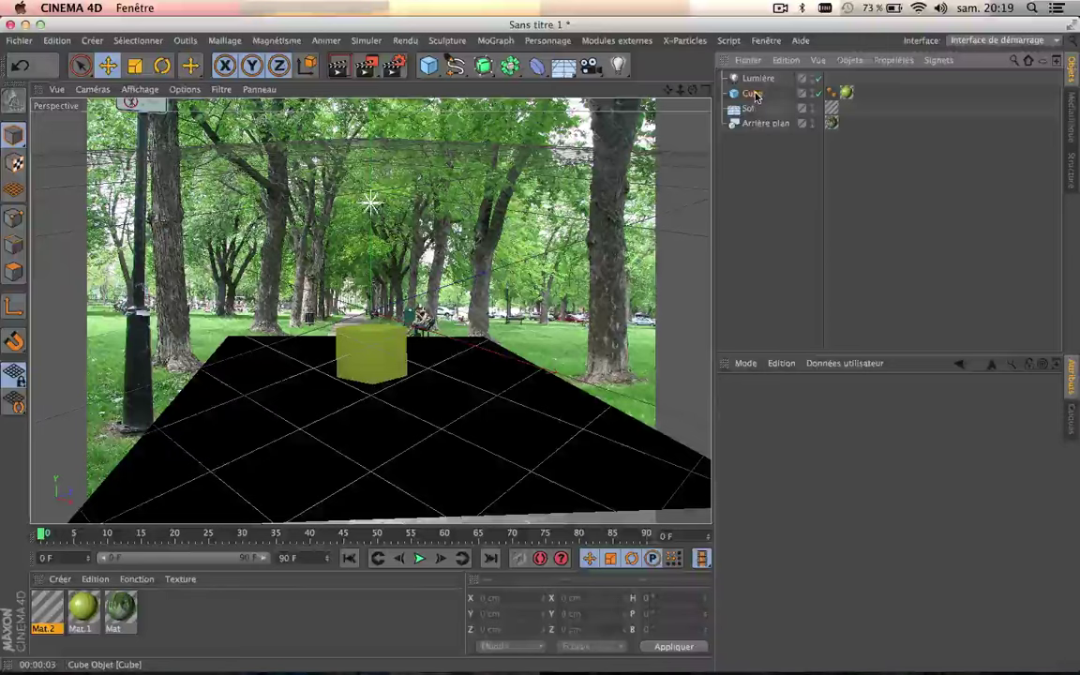
Make the Cube an editable polygon object and shorten the animation from 90 to 20 frames
{"action": "left_click", "coordinate": [752, 94]}
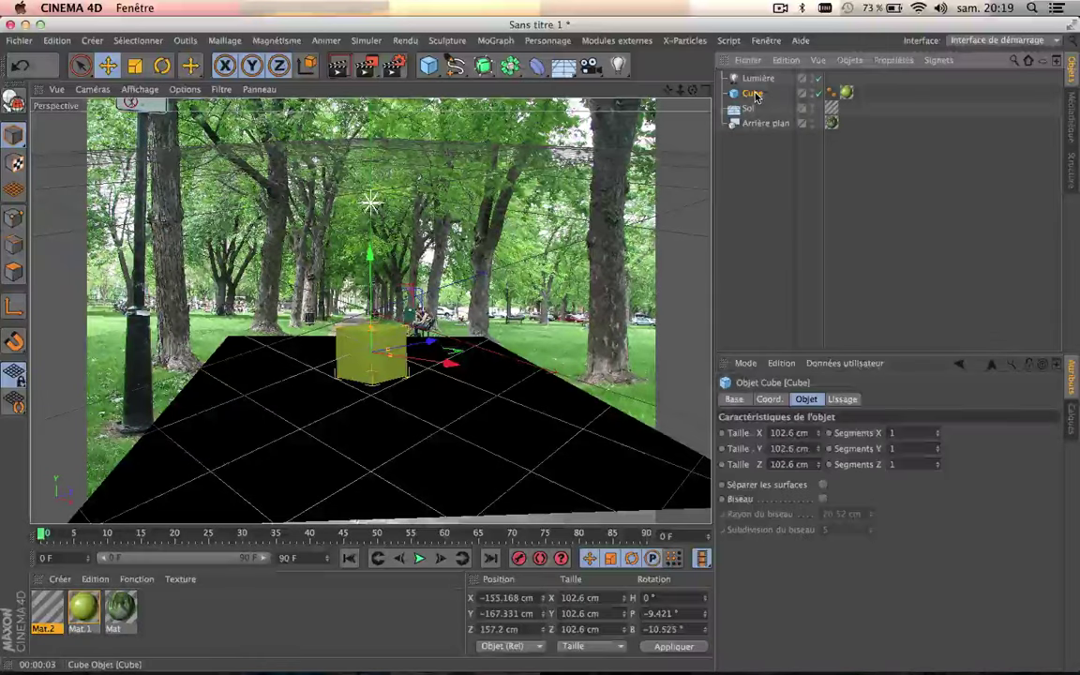
{"action": "left_click", "coordinate": [162, 65]}
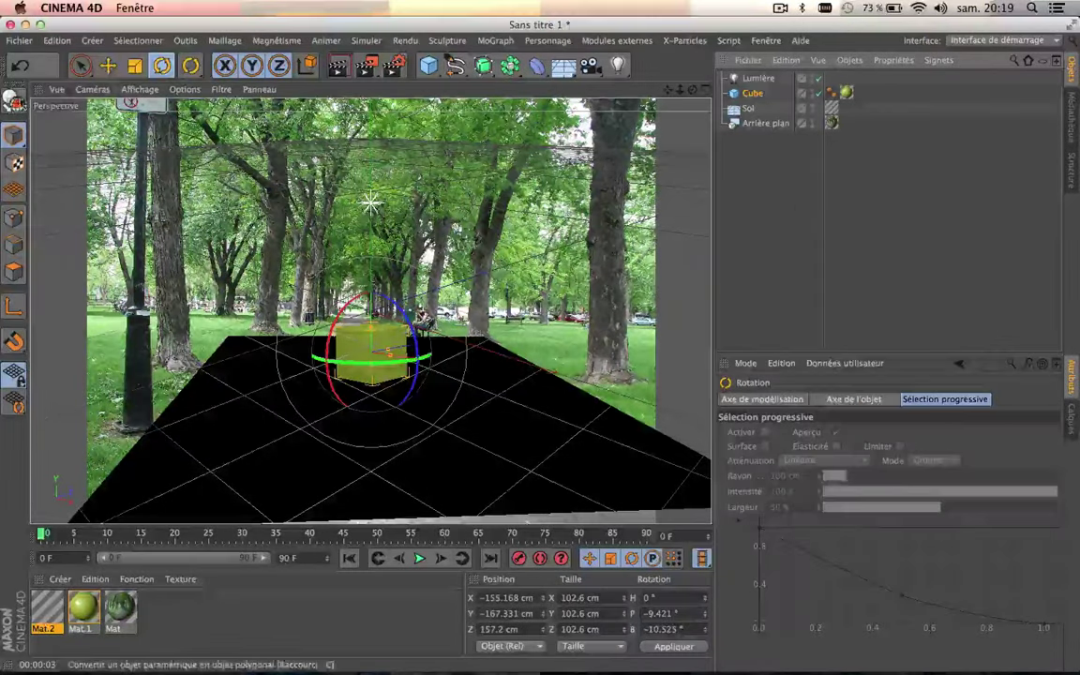
{"action": "left_click", "coordinate": [15, 103]}
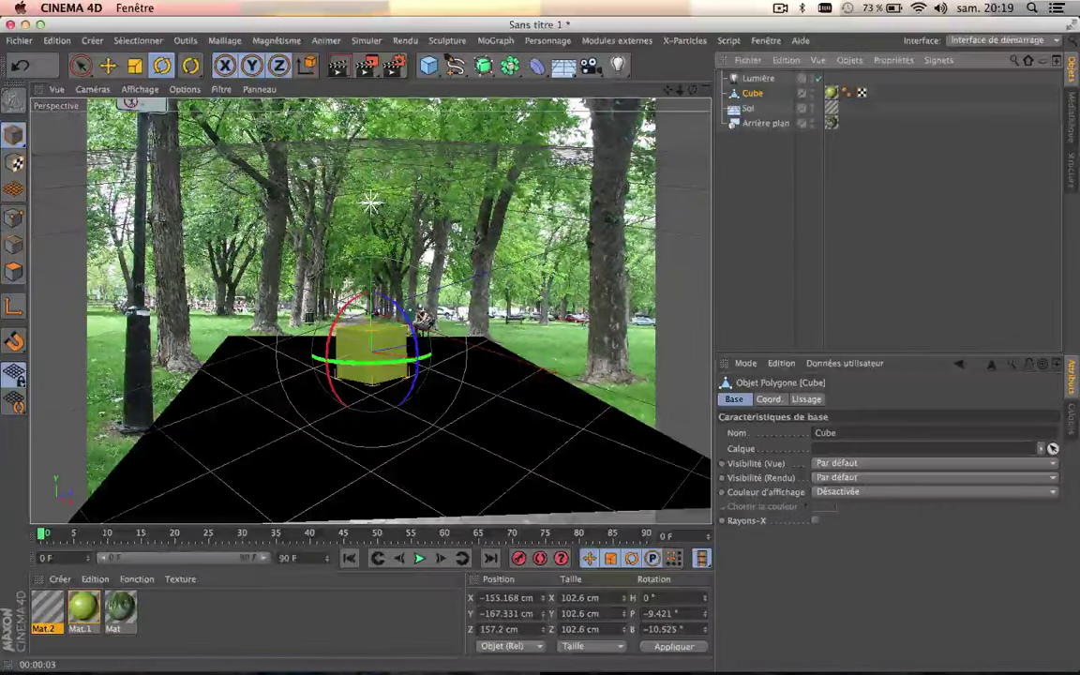
{"action": "type", "text": "4"}
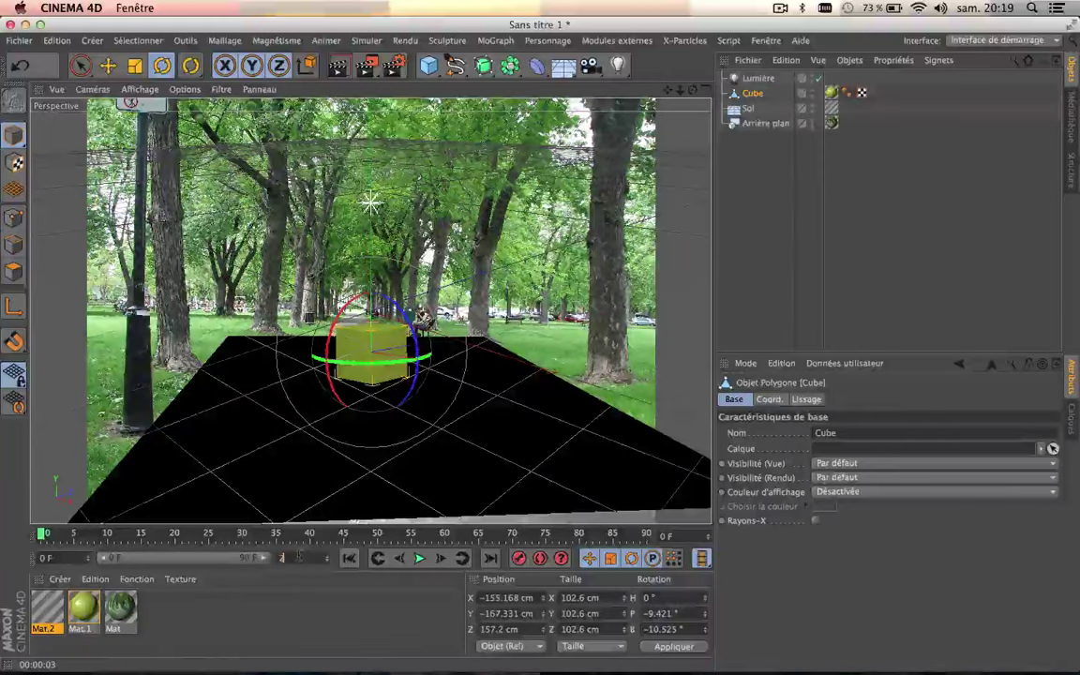
{"action": "key", "text": "Return"}
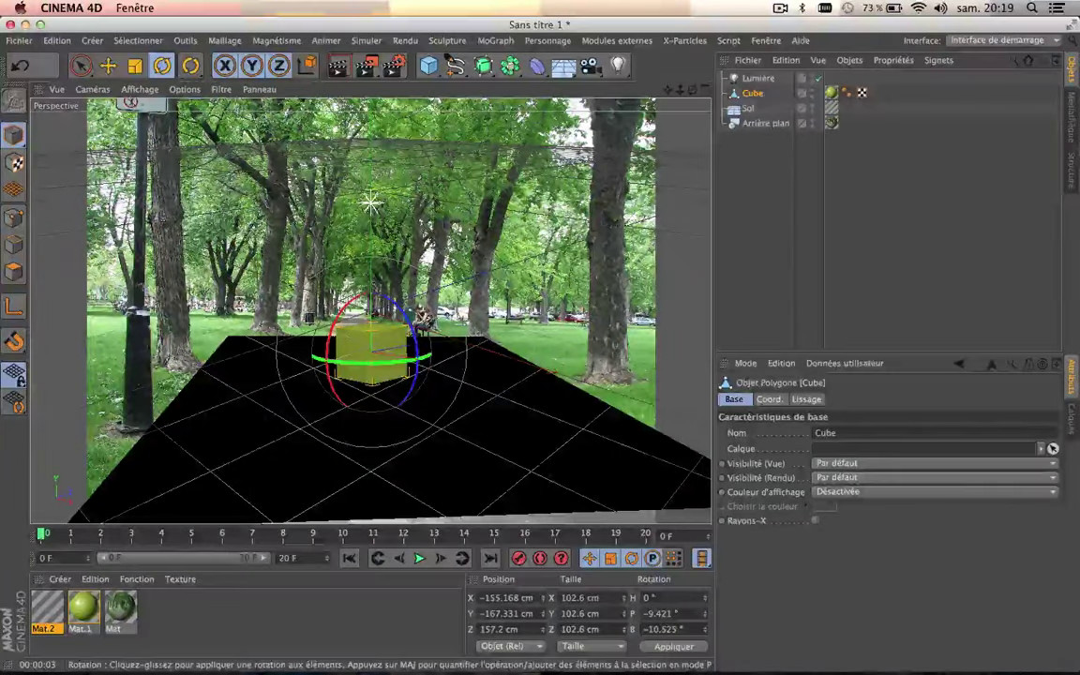
Keyframe the cube spinning from frame 0 to H −71.776°, P −36.638°, B −156.923° at frame 20, then preview it
{"action": "left_click", "coordinate": [522, 561]}
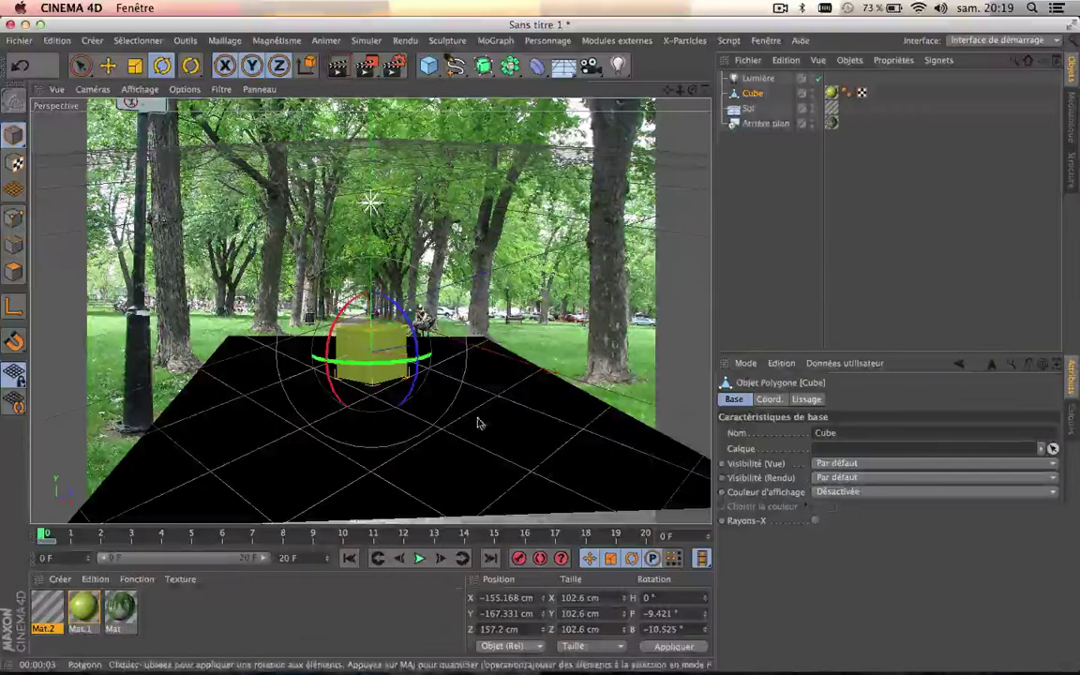
{"action": "left_click", "coordinate": [556, 533]}
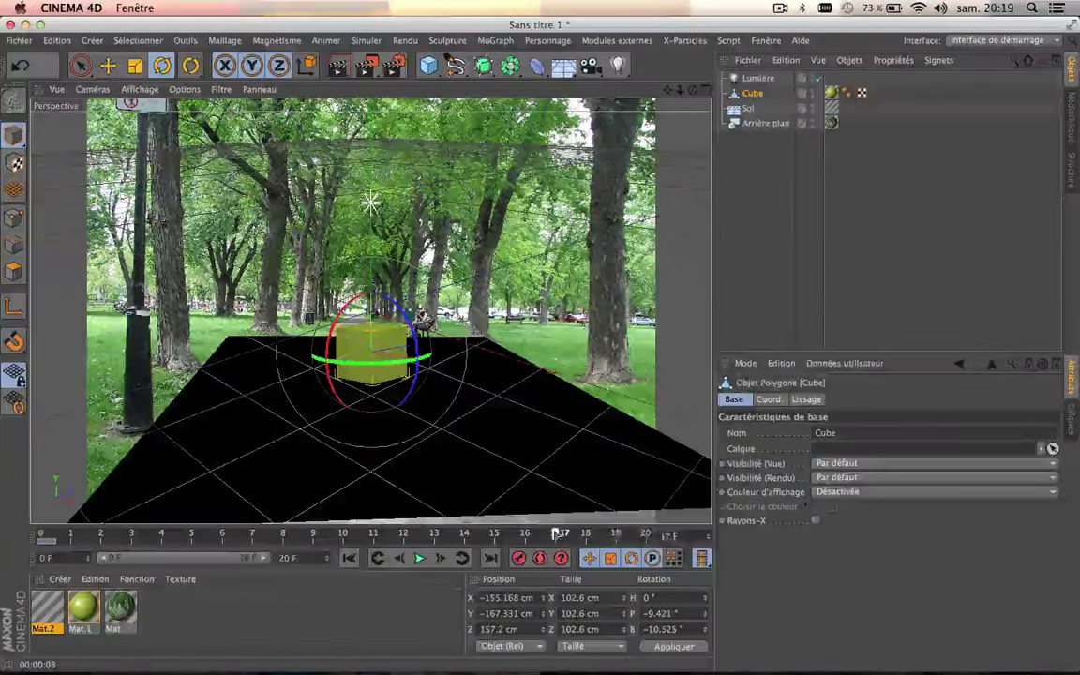
{"action": "key", "text": "shift+g"}
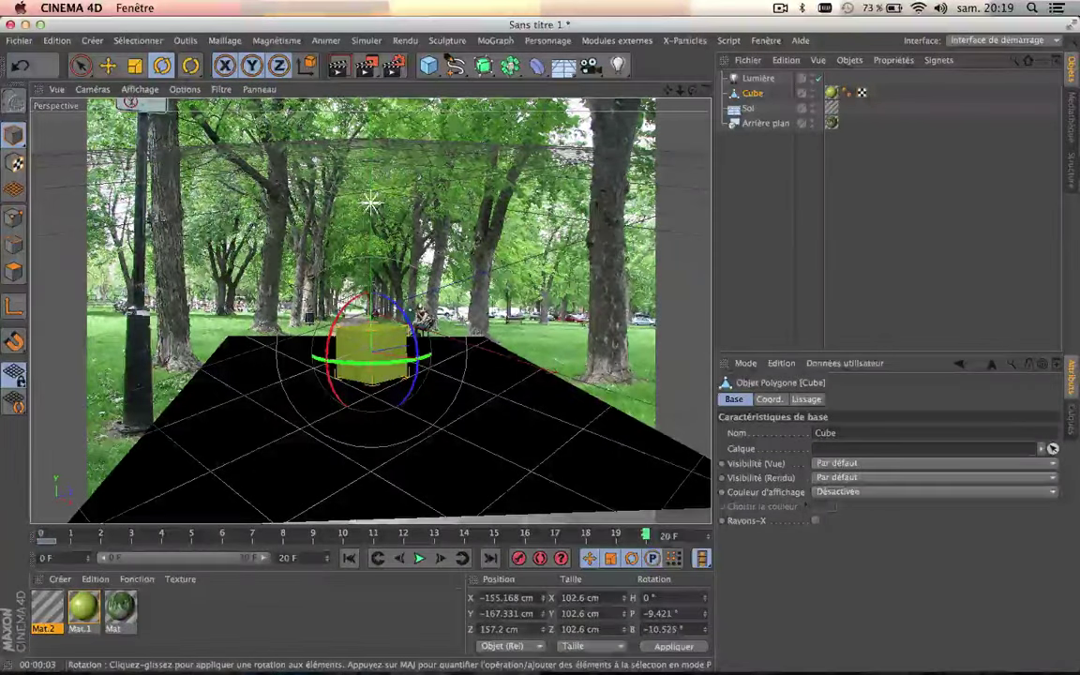
{"action": "mouse_move", "coordinate": [330, 348]}
{"action": "left_mouse_down"}
{"action": "mouse_move", "coordinate": [359, 302]}
{"action": "mouse_move", "coordinate": [371, 313]}
{"action": "mouse_move", "coordinate": [511, 246]}
{"action": "left_mouse_up"}
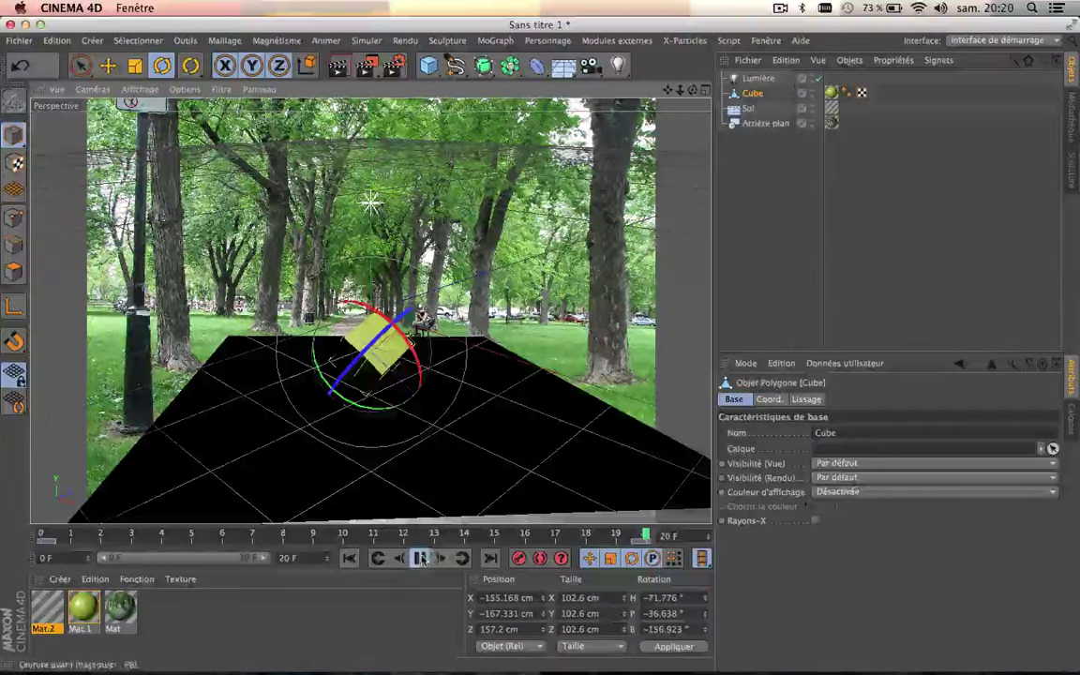
{"action": "left_click", "coordinate": [419, 559]}
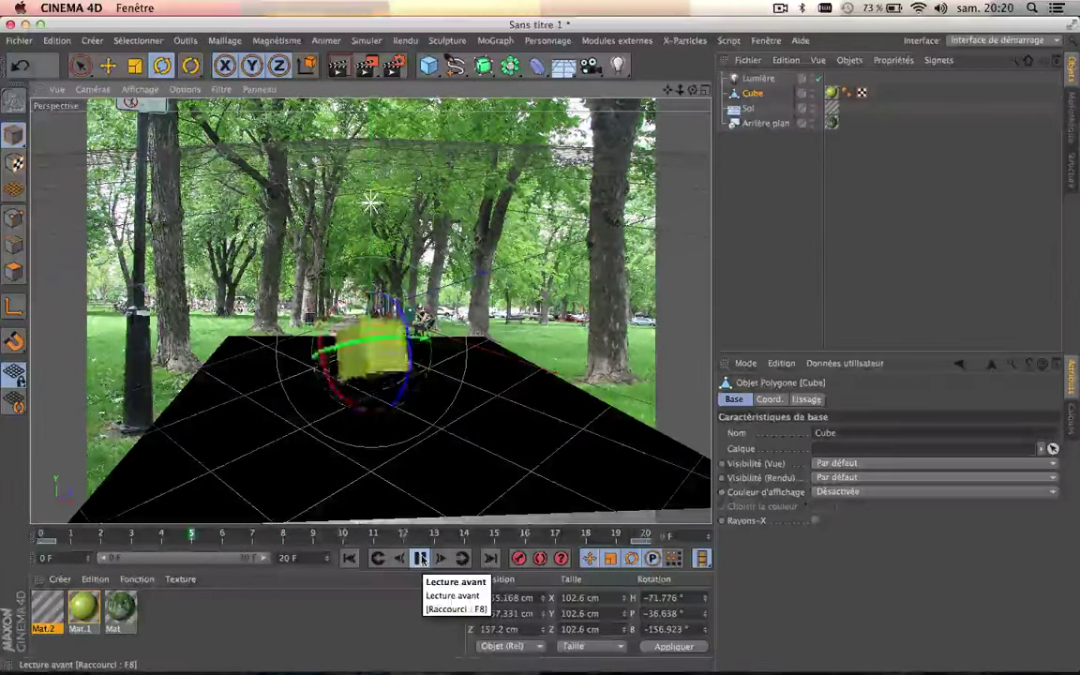
{"action": "left_click", "coordinate": [421, 559]}
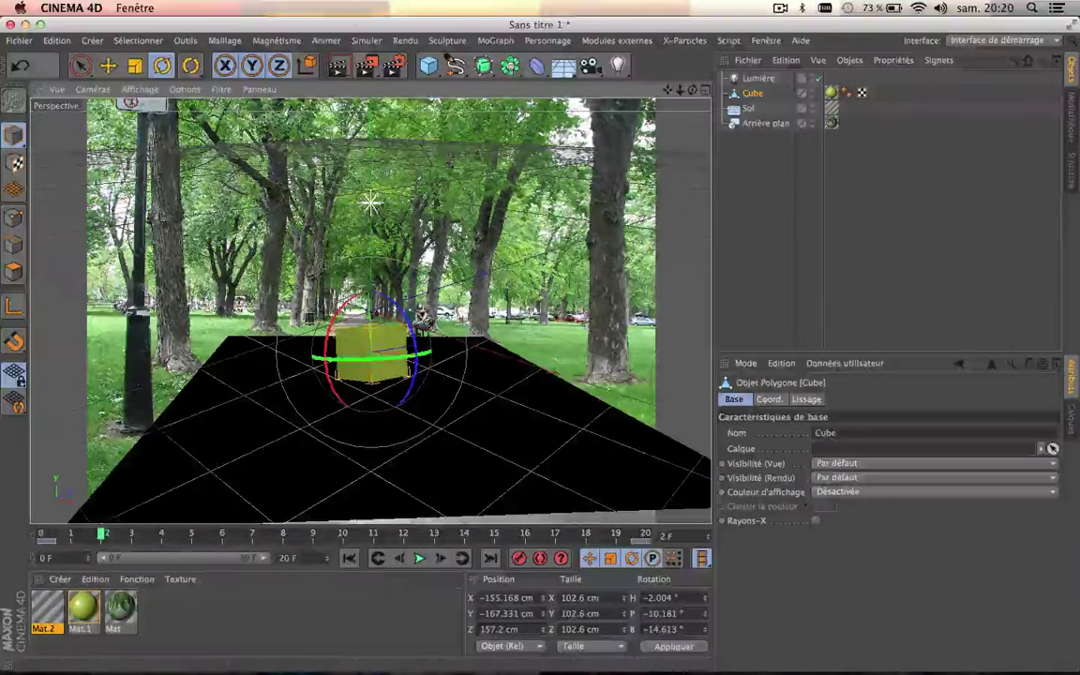
Set the render output to Toutes les images, covering frames 0 F to 20 F
{"action": "left_click", "coordinate": [396, 65]}
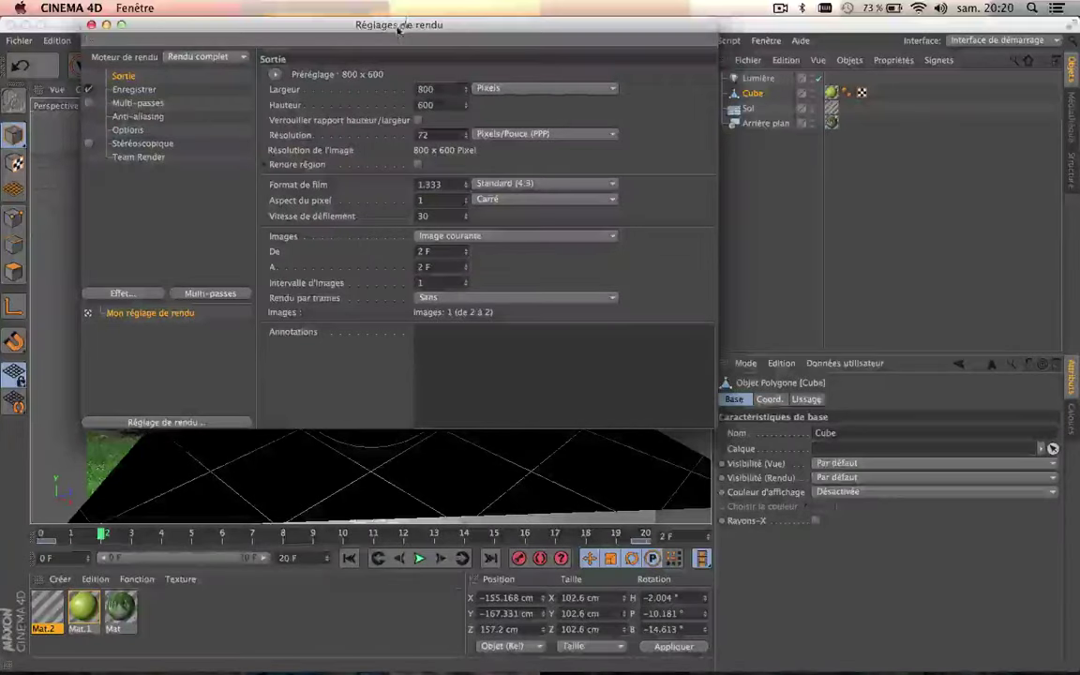
{"action": "mouse_move", "coordinate": [398, 28]}
{"action": "left_mouse_down"}
{"action": "mouse_move", "coordinate": [409, 413]}
{"action": "mouse_move", "coordinate": [400, 8]}
{"action": "left_mouse_up"}
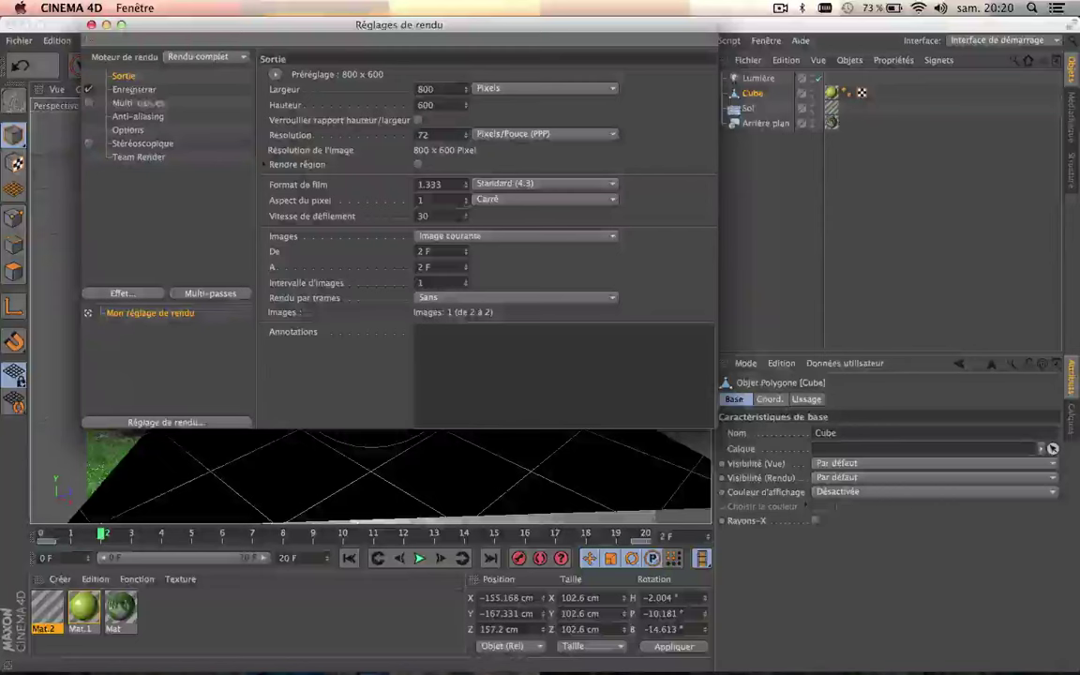
{"action": "left_click", "coordinate": [427, 236]}
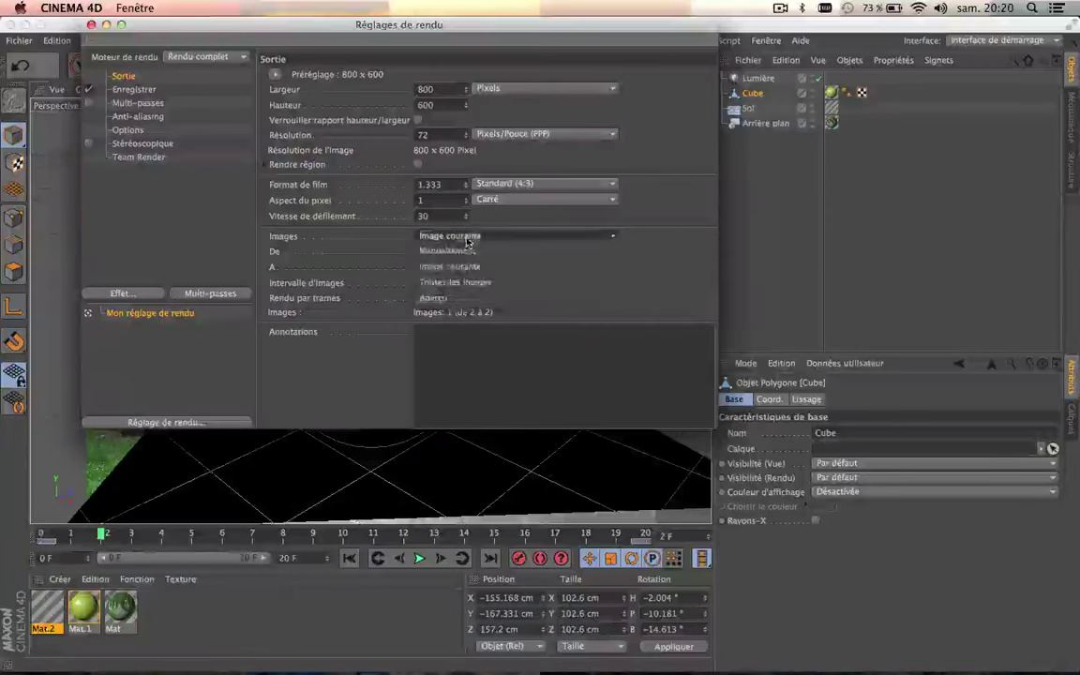
{"action": "left_click", "coordinate": [482, 267]}
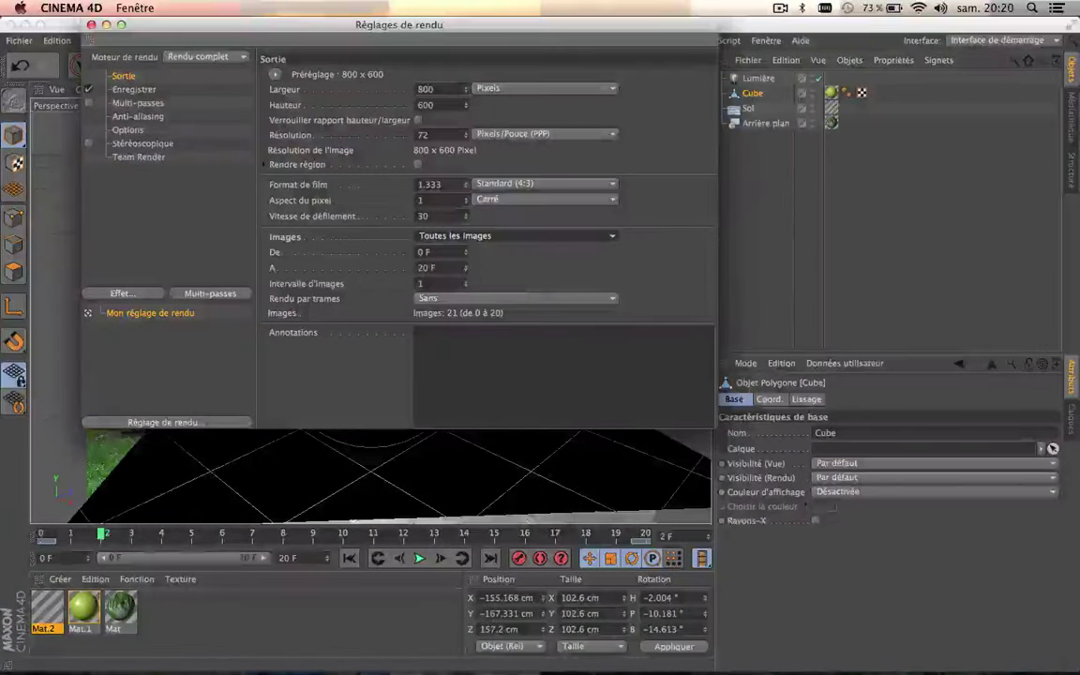
{"action": "left_click", "coordinate": [538, 237]}
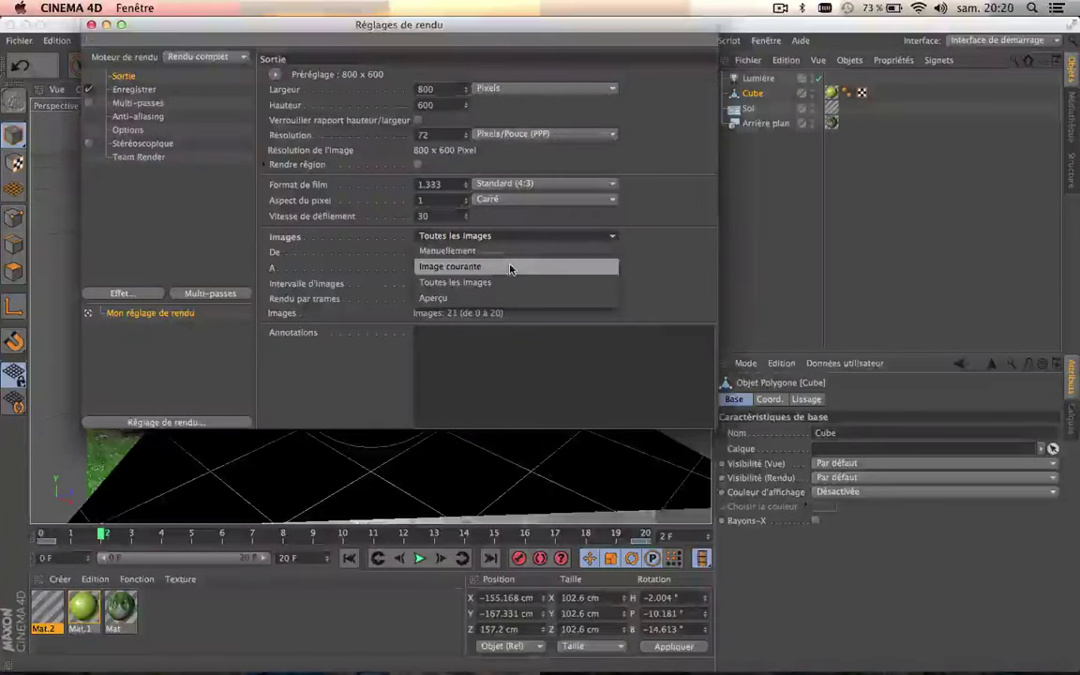
{"action": "left_click", "coordinate": [460, 283]}
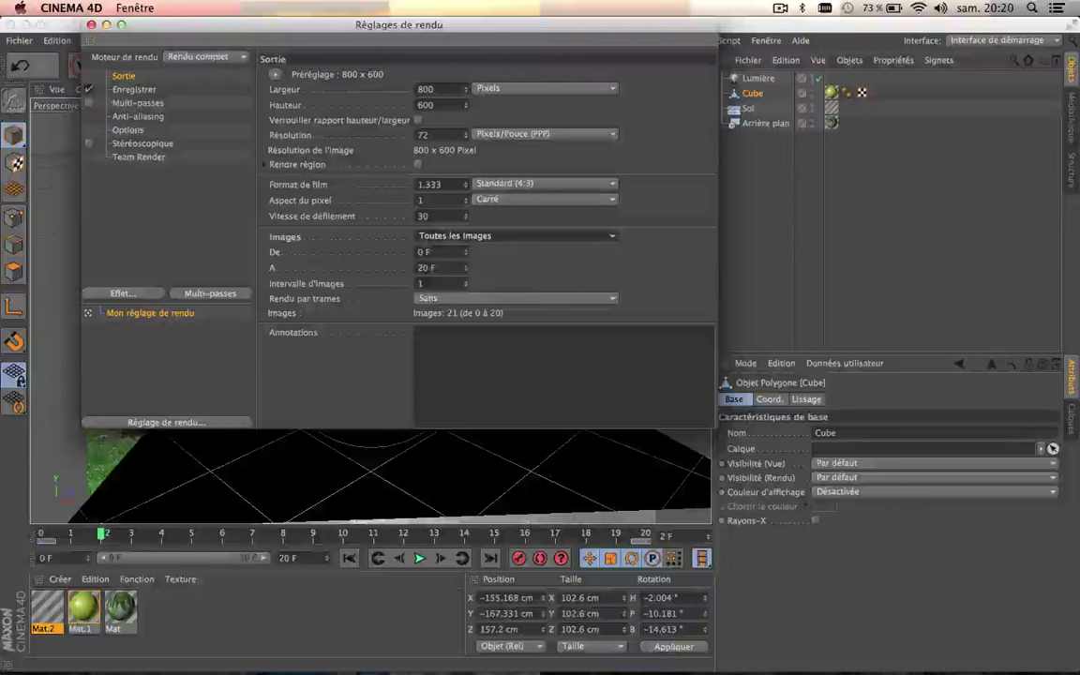
{"action": "left_click", "coordinate": [136, 90]}
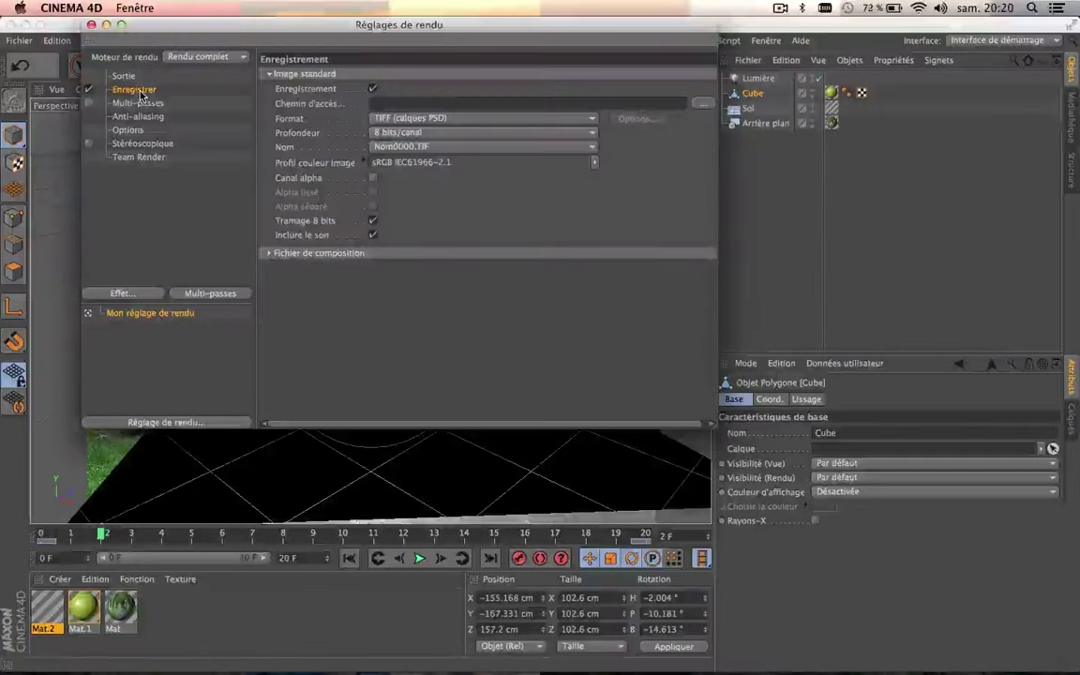
Save render output as 'TIFF' in a new 'Ombre' folder on the Desktop
{"action": "left_click", "coordinate": [701, 104]}
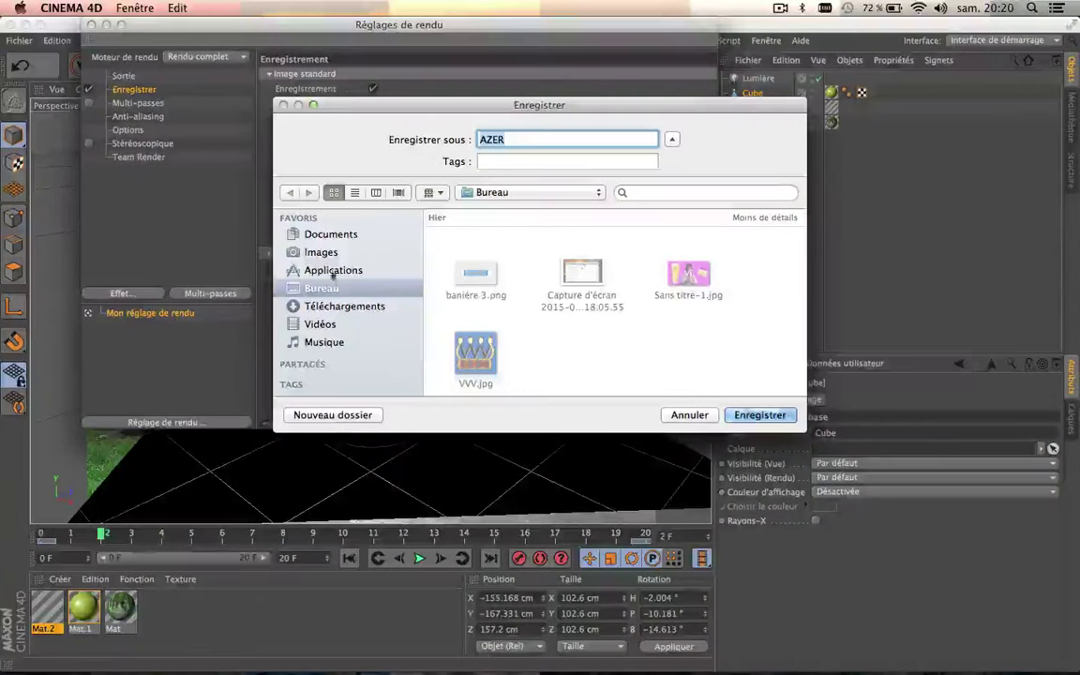
{"action": "left_click", "coordinate": [321, 419]}
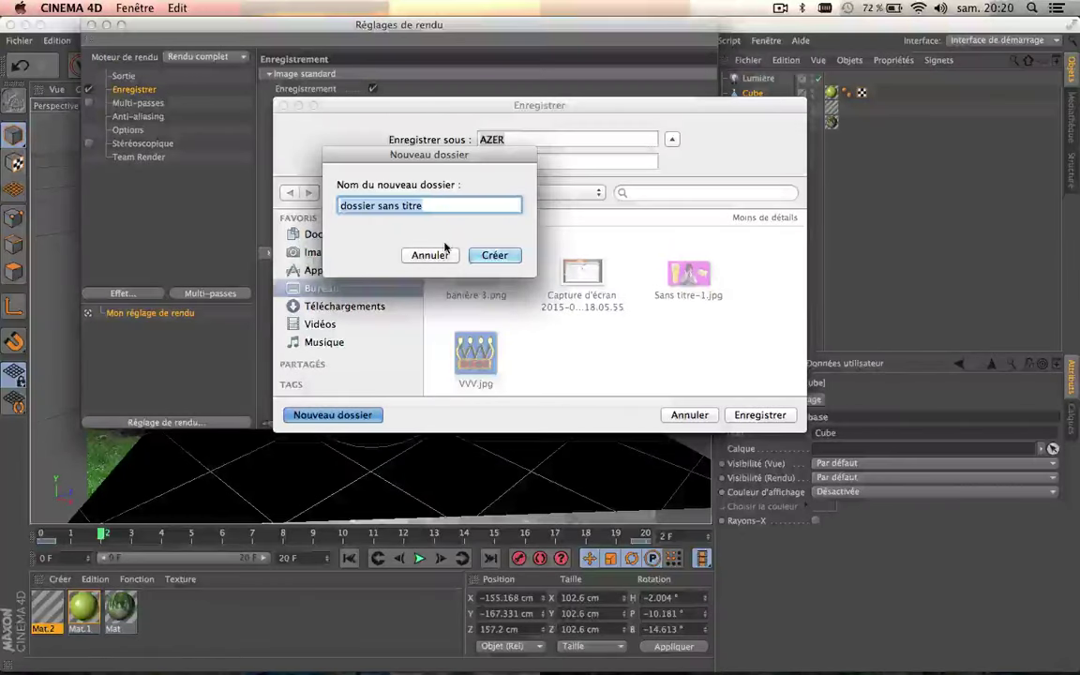
{"action": "type", "text": "O"}
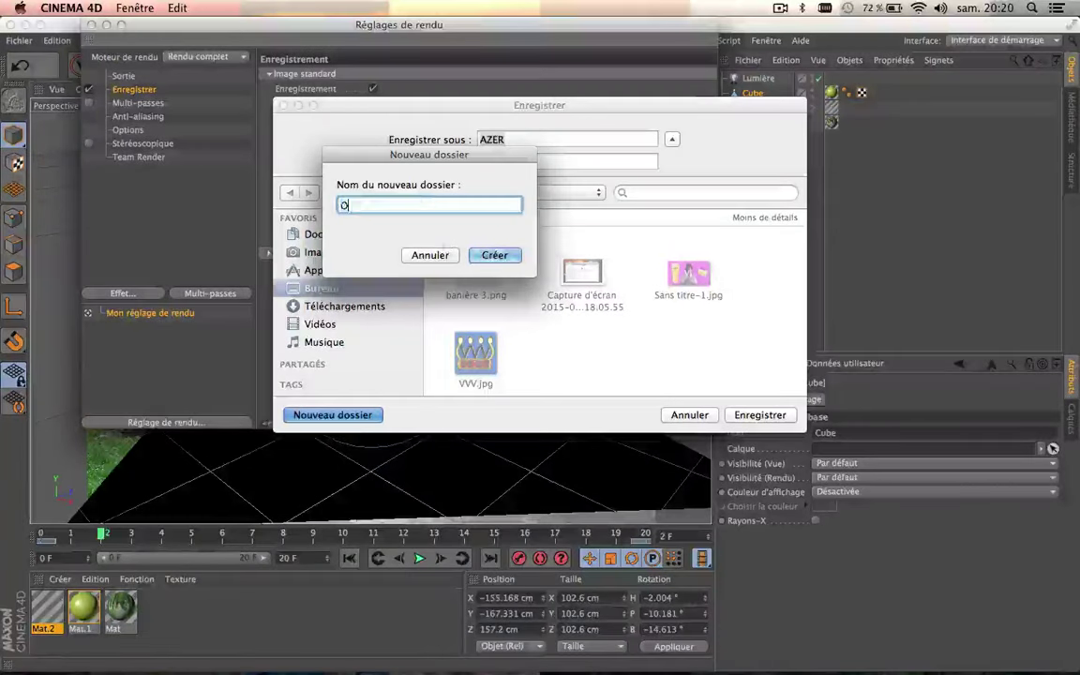
{"action": "type", "text": "mbr"}
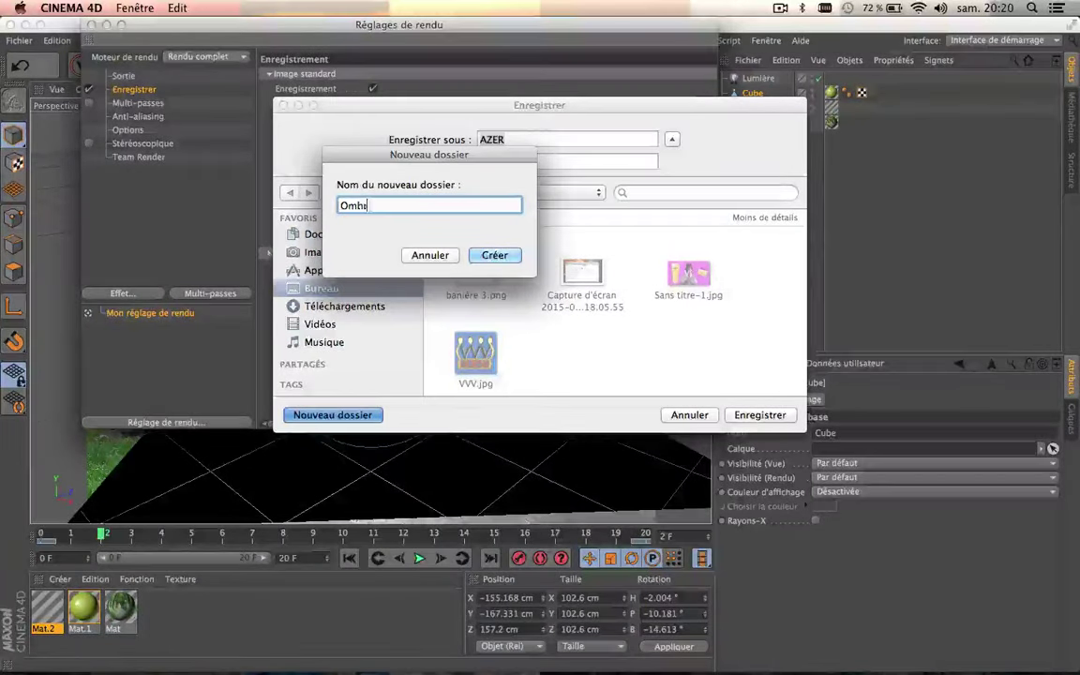
{"action": "type", "text": "e"}
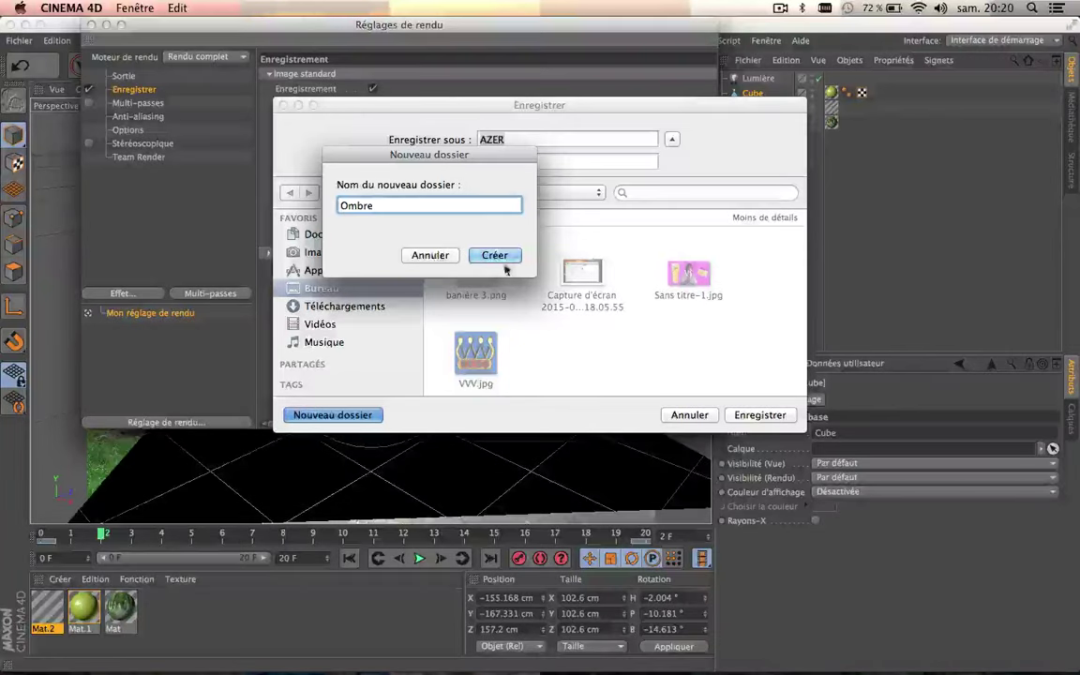
{"action": "left_click", "coordinate": [494, 255]}
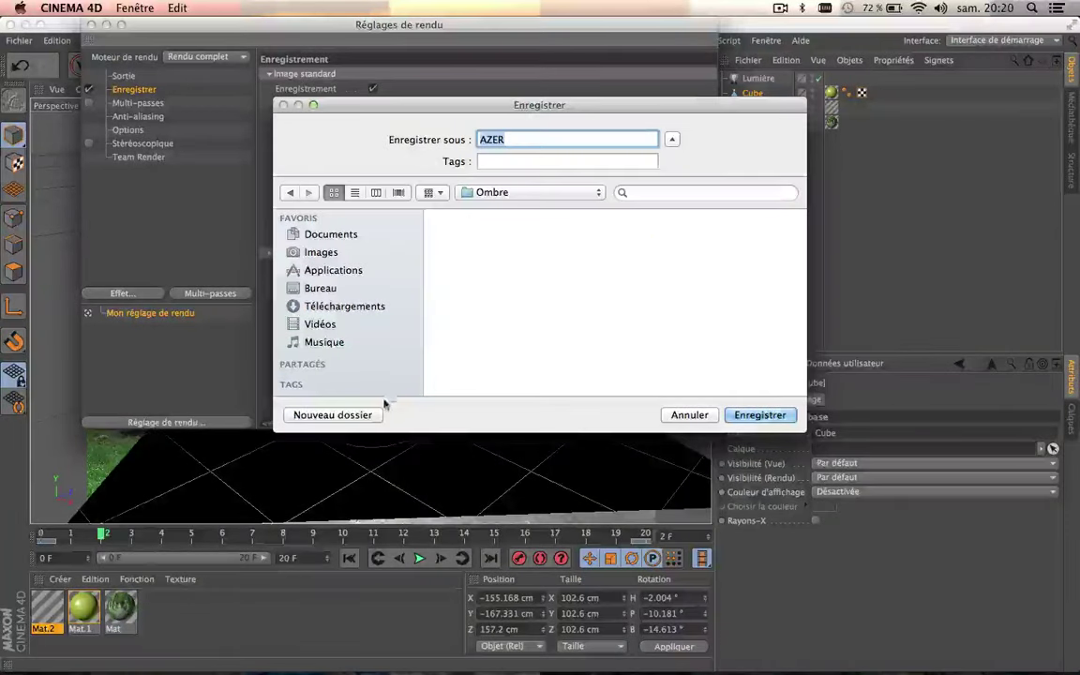
{"action": "left_click", "coordinate": [526, 139]}
{"action": "double_click", "coordinate": [524, 139]}
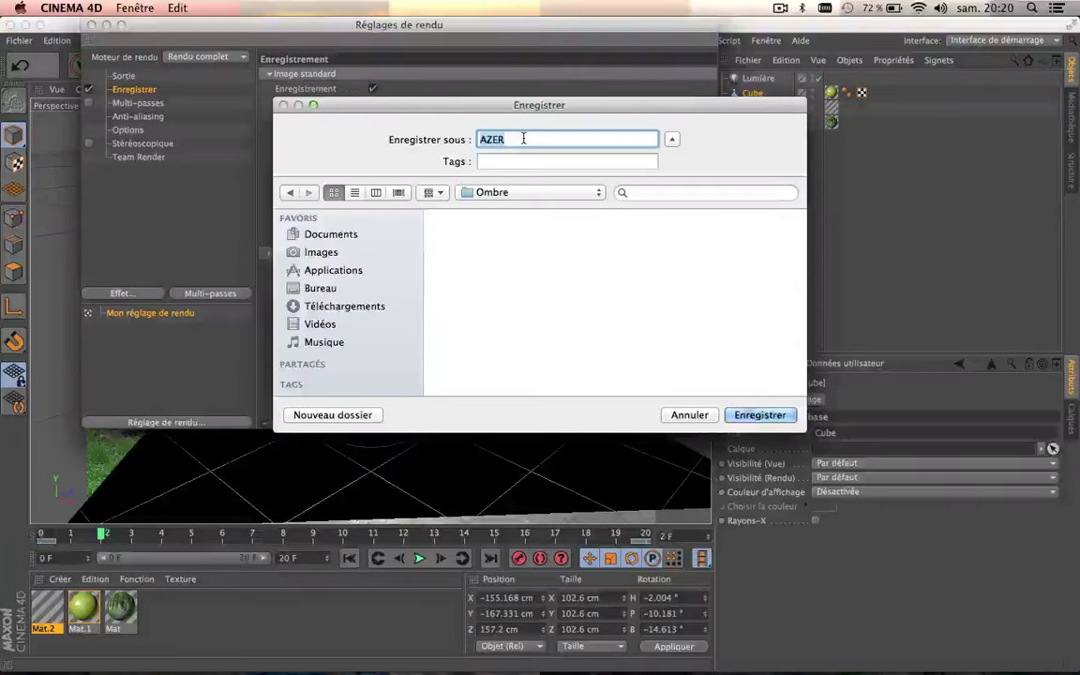
{"action": "type", "text": "TI"}
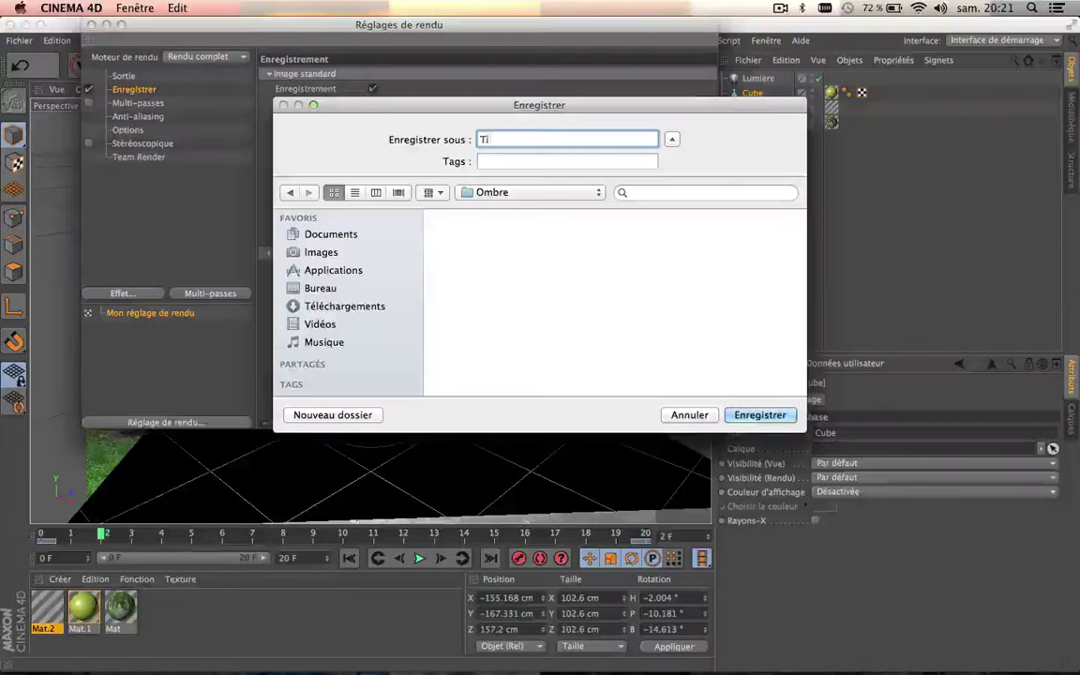
{"action": "type", "text": "FF"}
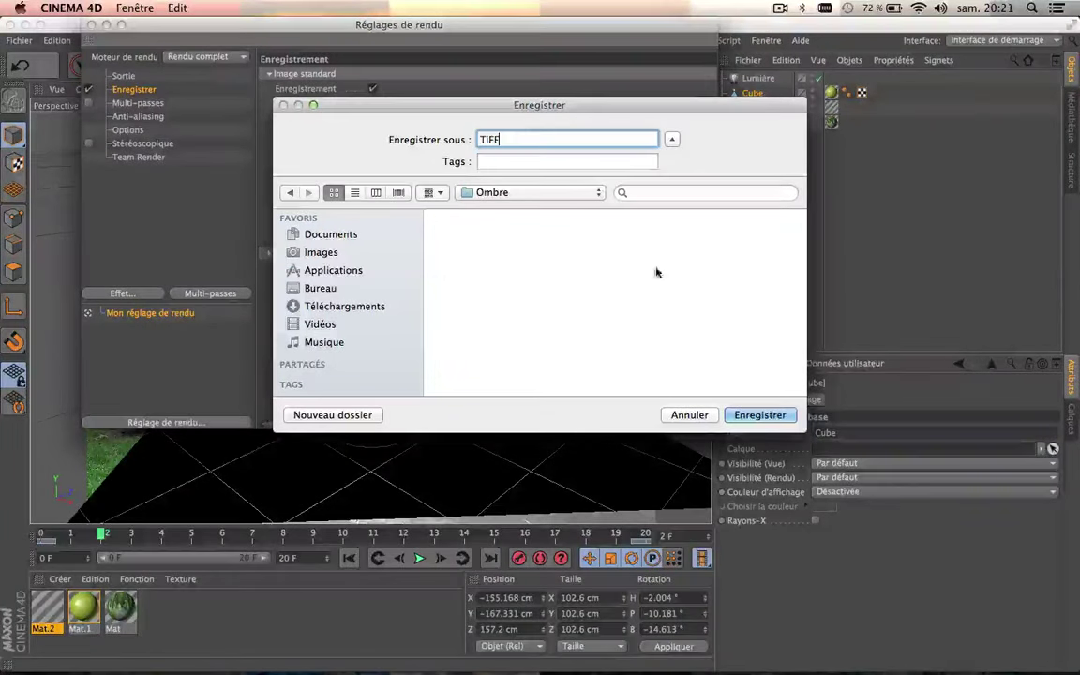
{"action": "left_click", "coordinate": [760, 414]}
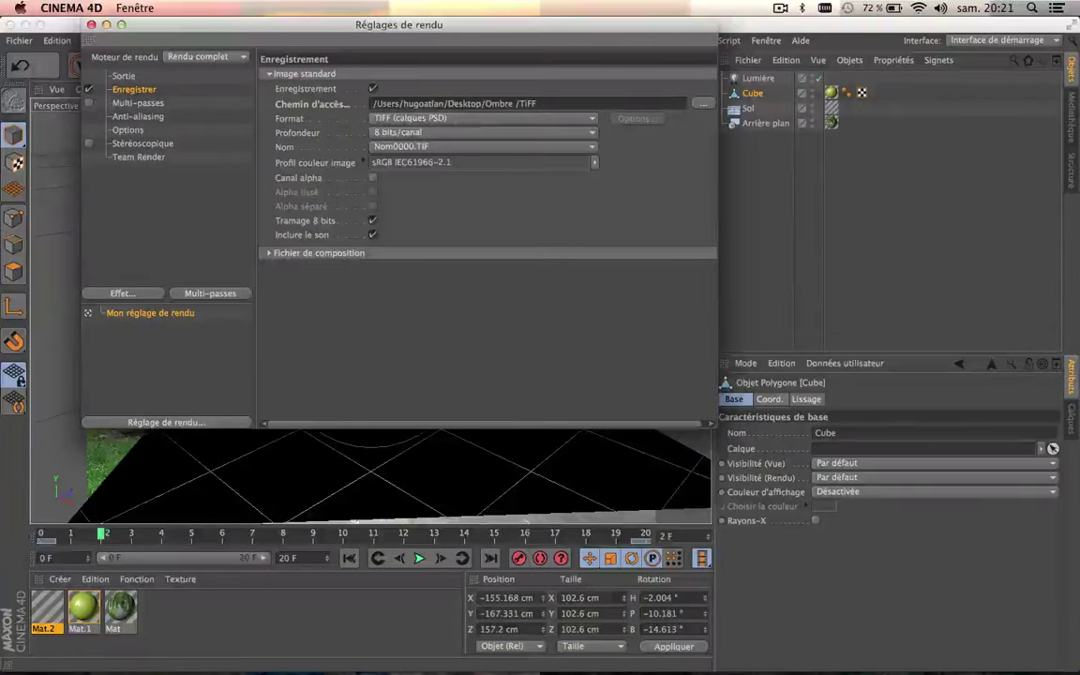
Keep the TIFF output format and enable Canal alpha for the rendered images
{"action": "left_click", "coordinate": [532, 119]}
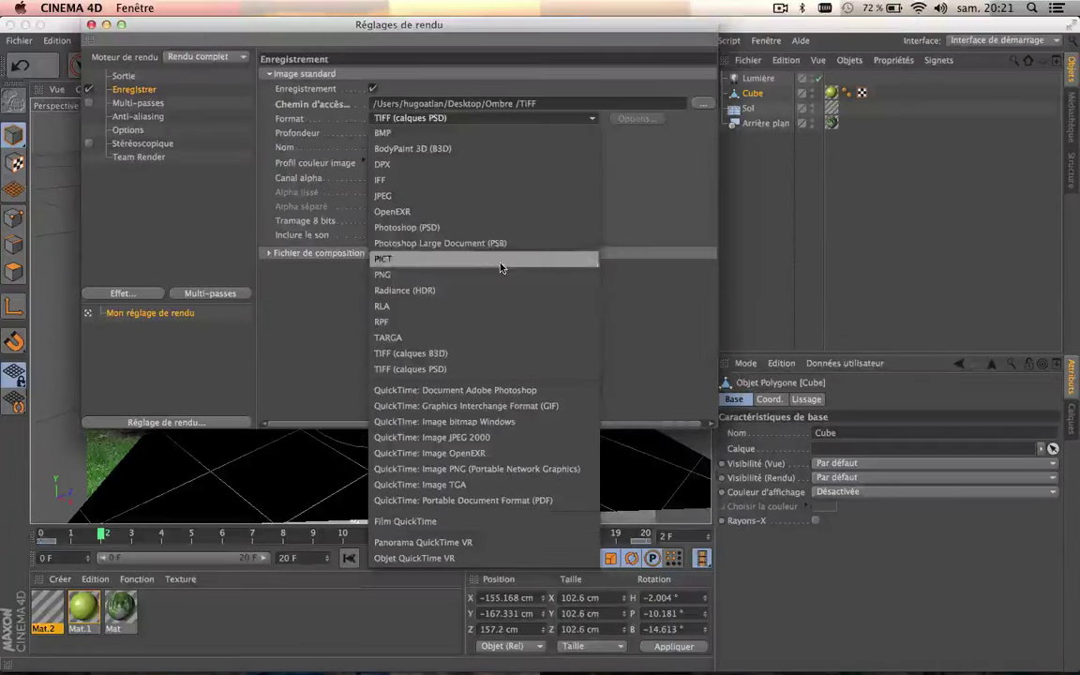
{"action": "left_click", "coordinate": [663, 183]}
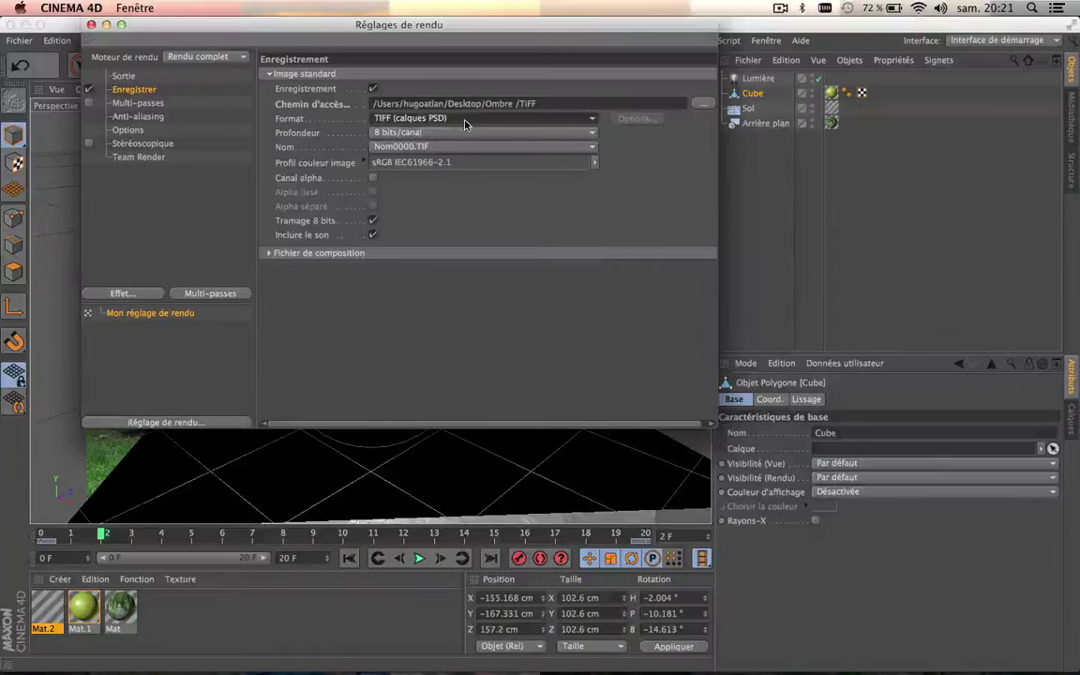
{"action": "left_click", "coordinate": [373, 179]}
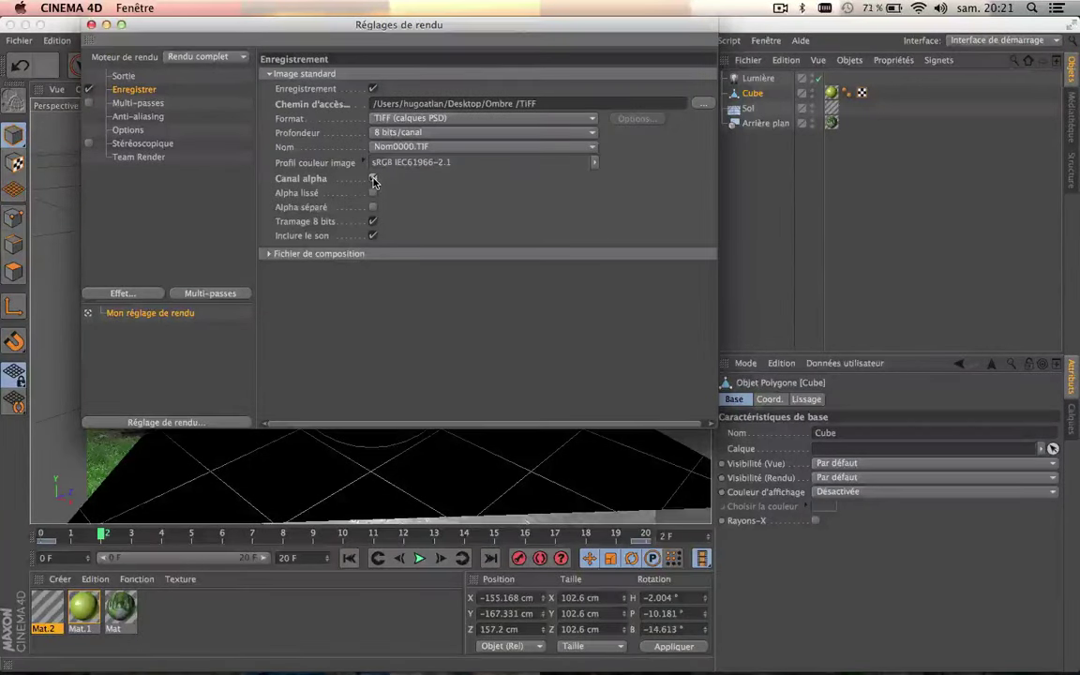
Review the Multi-passes and Anti-aliasing pages, then close the Réglages de rendu window
{"action": "left_click", "coordinate": [137, 104]}
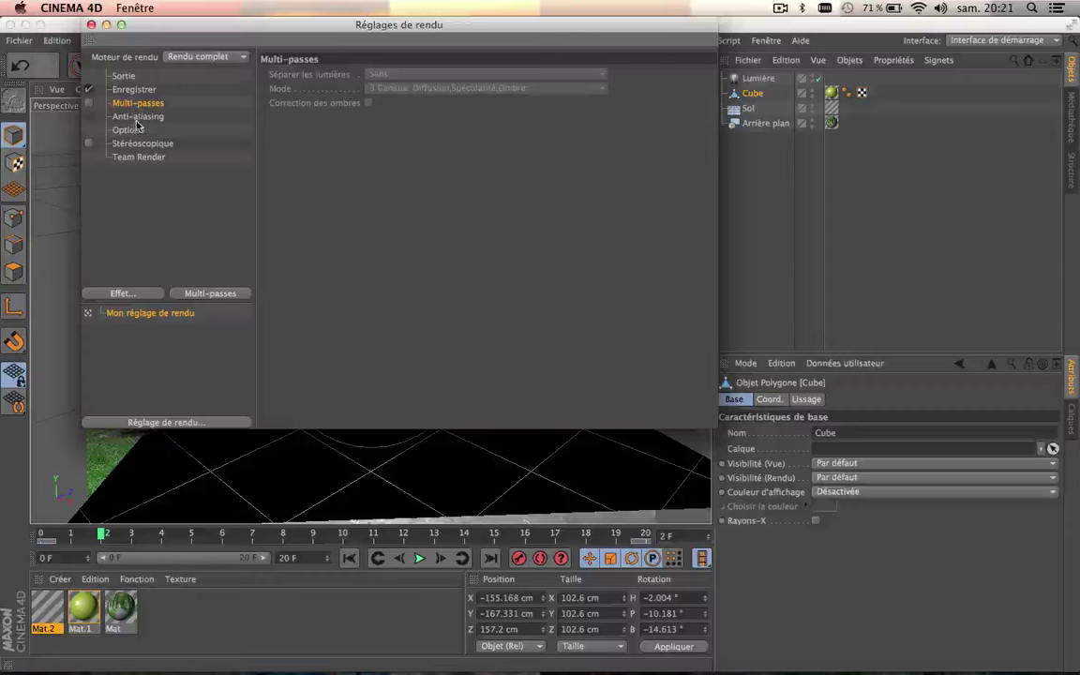
{"action": "left_click", "coordinate": [137, 118]}
{"action": "left_click", "coordinate": [133, 130]}
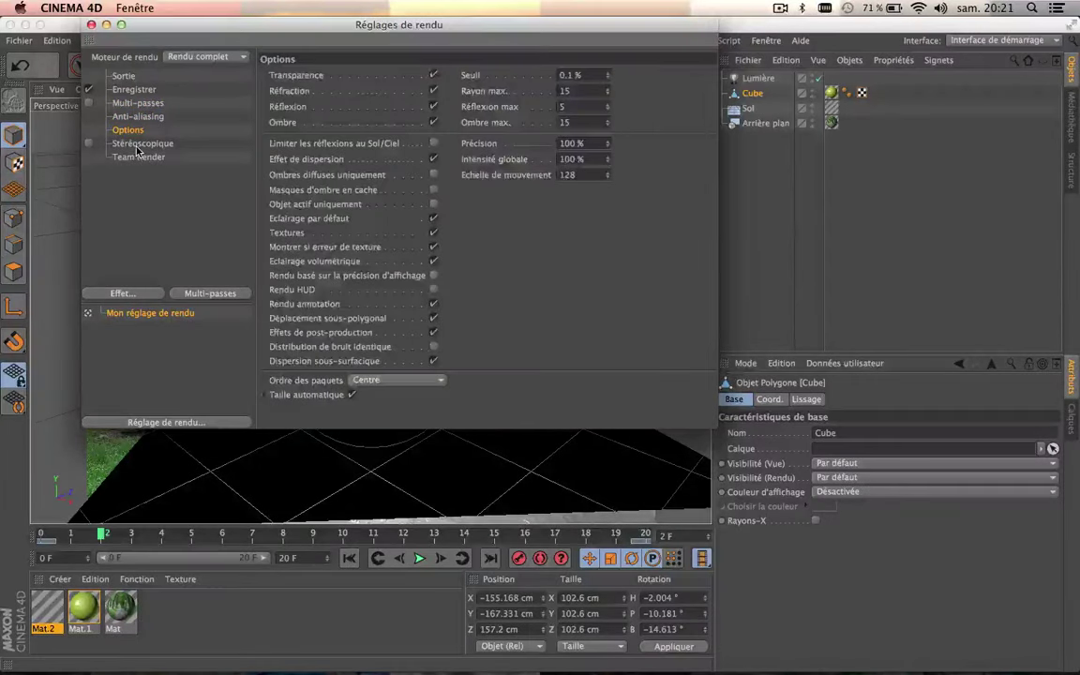
{"action": "left_click", "coordinate": [137, 143]}
{"action": "left_click", "coordinate": [137, 155]}
{"action": "left_click", "coordinate": [137, 117]}
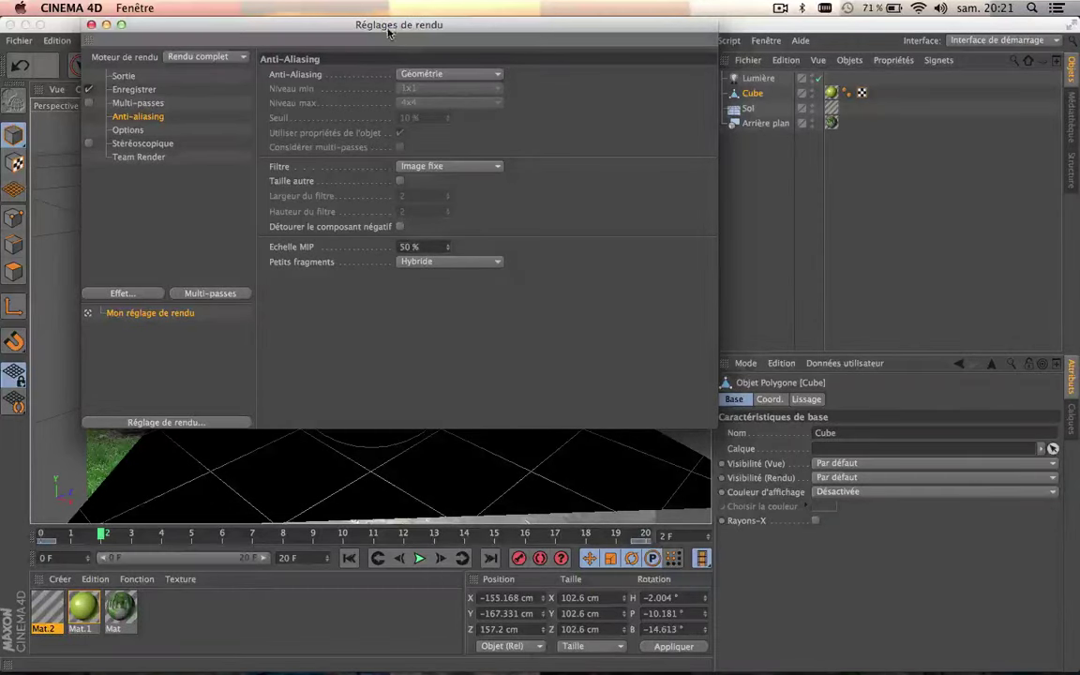
{"action": "left_click_drag", "start_coordinate": [388, 28], "coordinate": [407, 17]}
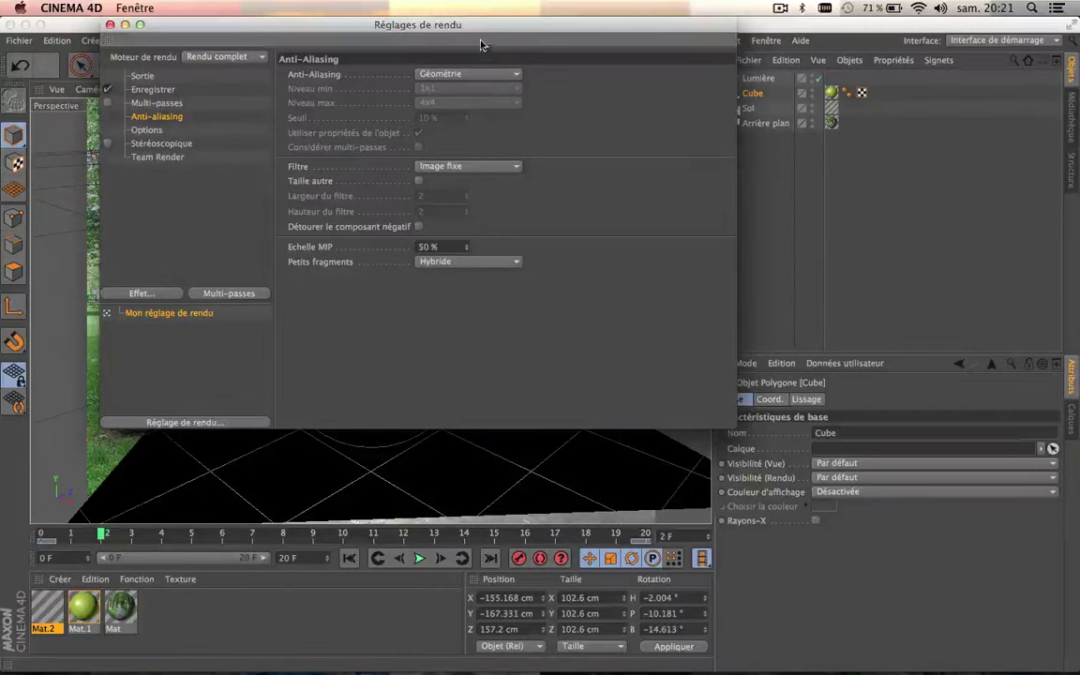
{"action": "left_click_drag", "start_coordinate": [475, 26], "coordinate": [461, 36]}
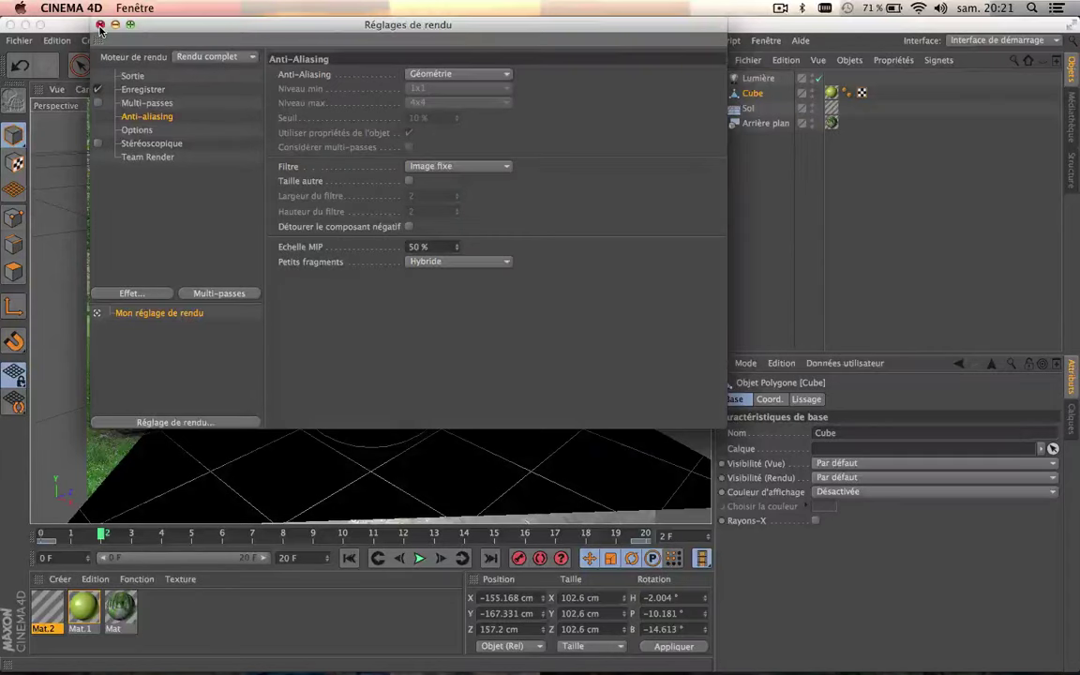
{"action": "left_click", "coordinate": [139, 89]}
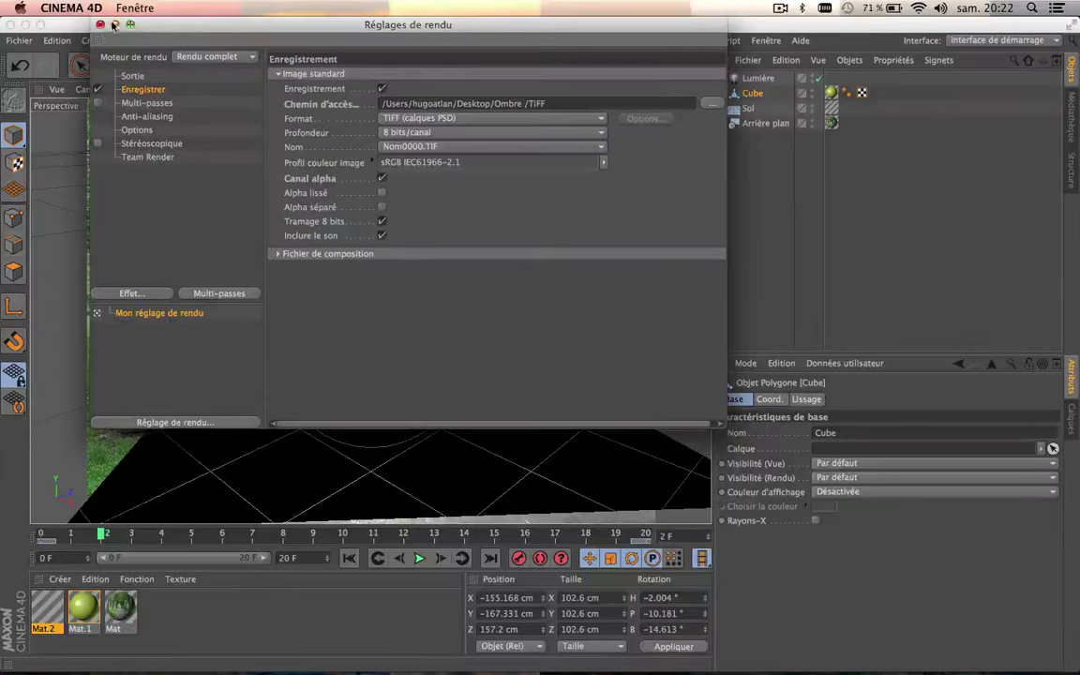
{"action": "left_click", "coordinate": [100, 25]}
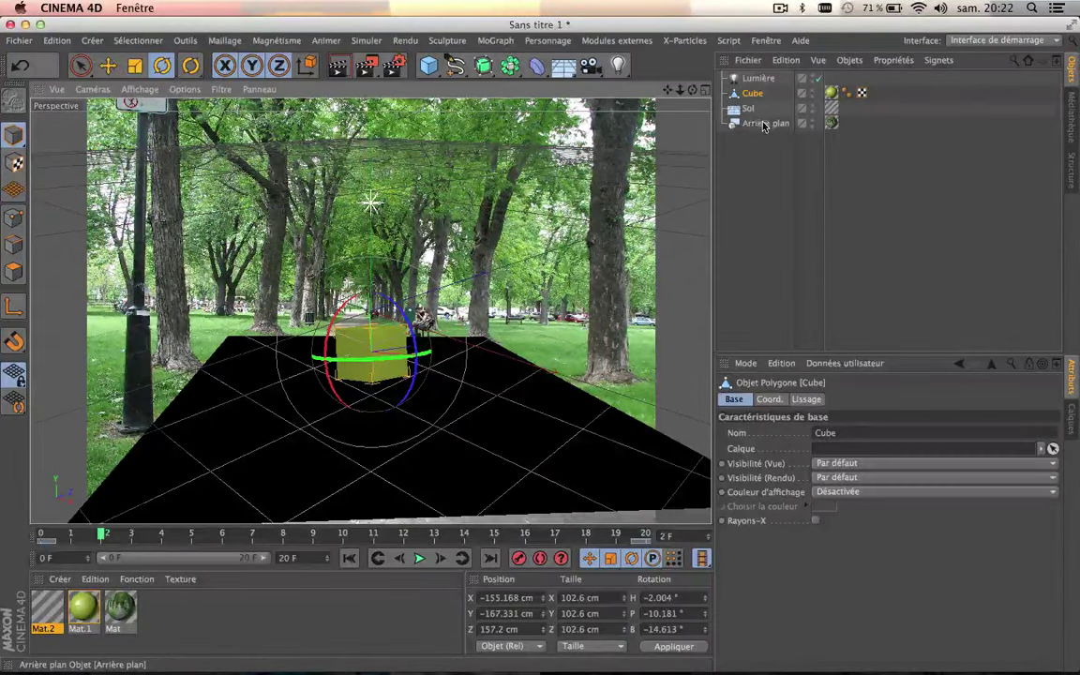
Delete the Arrière plan object that holds the park photo
{"action": "left_click", "coordinate": [765, 123]}
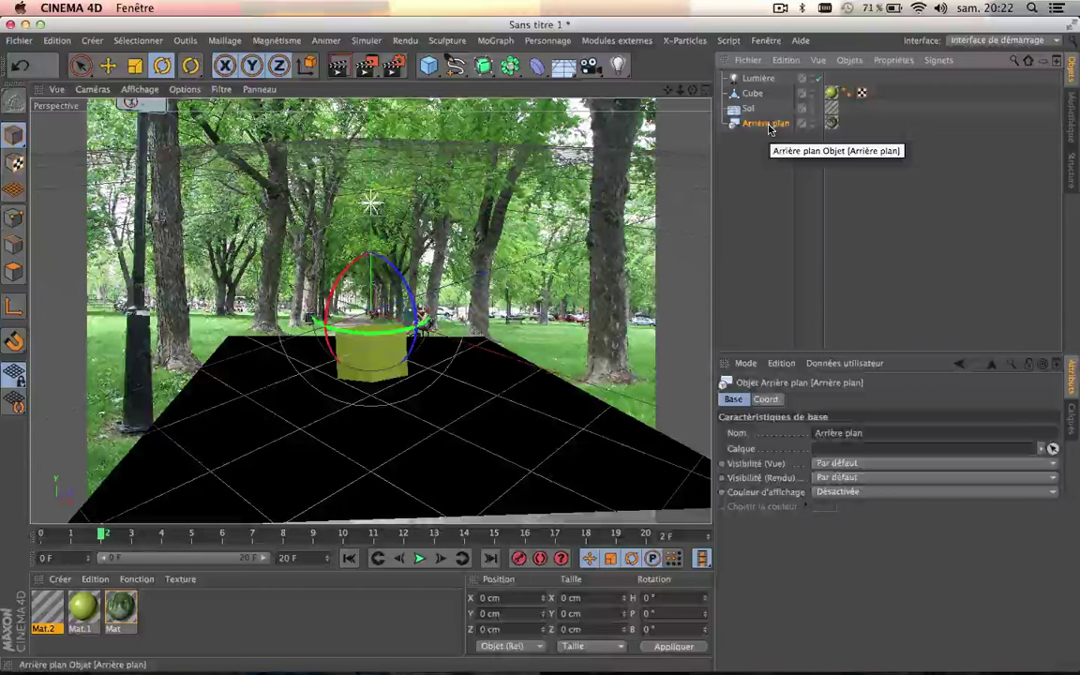
{"action": "key", "text": "Delete"}
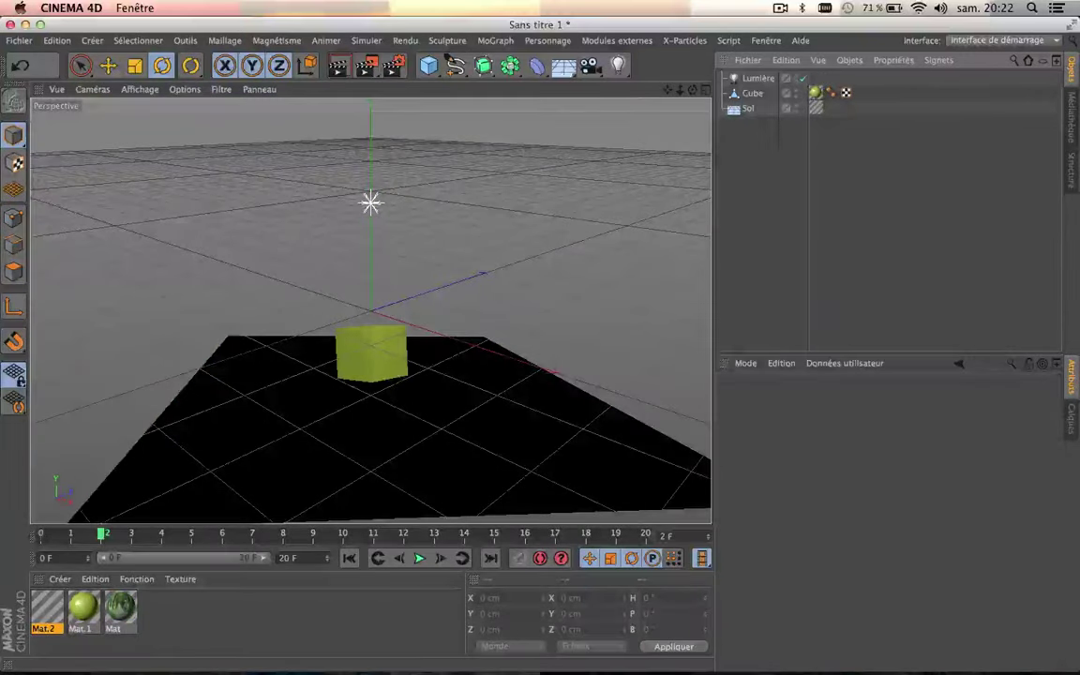
Render the 21-frame cube animation to the Picture Viewer and scrub through the frames
{"action": "left_click", "coordinate": [373, 72]}
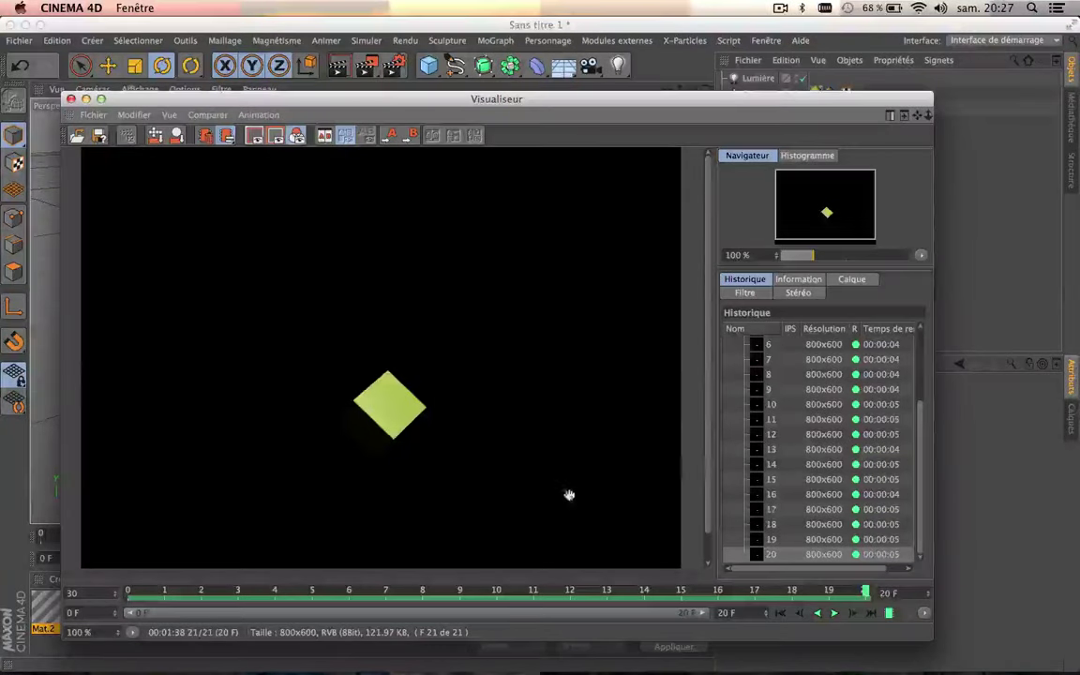
{"action": "mouse_move", "coordinate": [664, 586]}
{"action": "left_mouse_down"}
{"action": "mouse_move", "coordinate": [278, 564]}
{"action": "mouse_move", "coordinate": [539, 534]}
{"action": "left_mouse_up"}
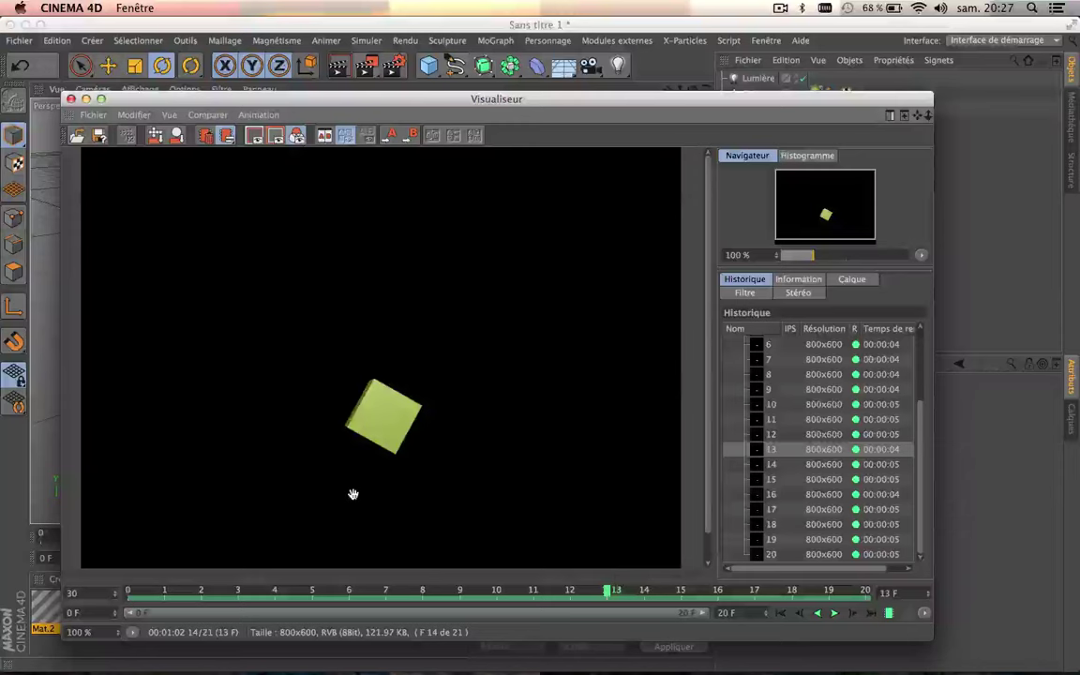
{"action": "left_click", "coordinate": [71, 99]}
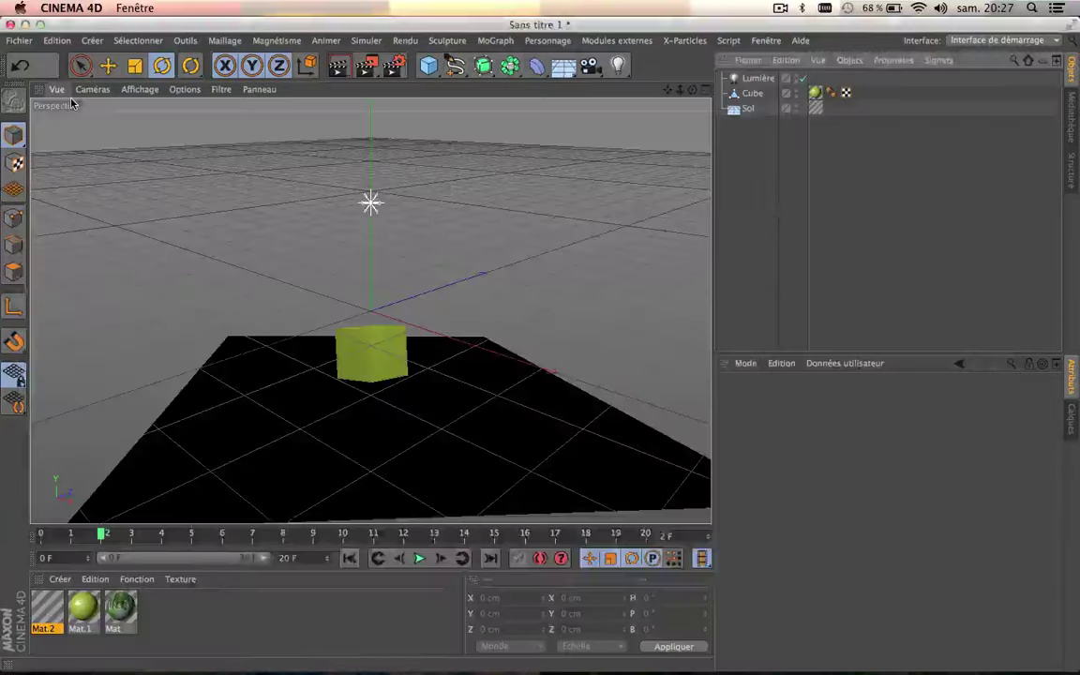
Close the scene without saving and quit Cinema 4D
{"action": "left_click", "coordinate": [10, 24]}
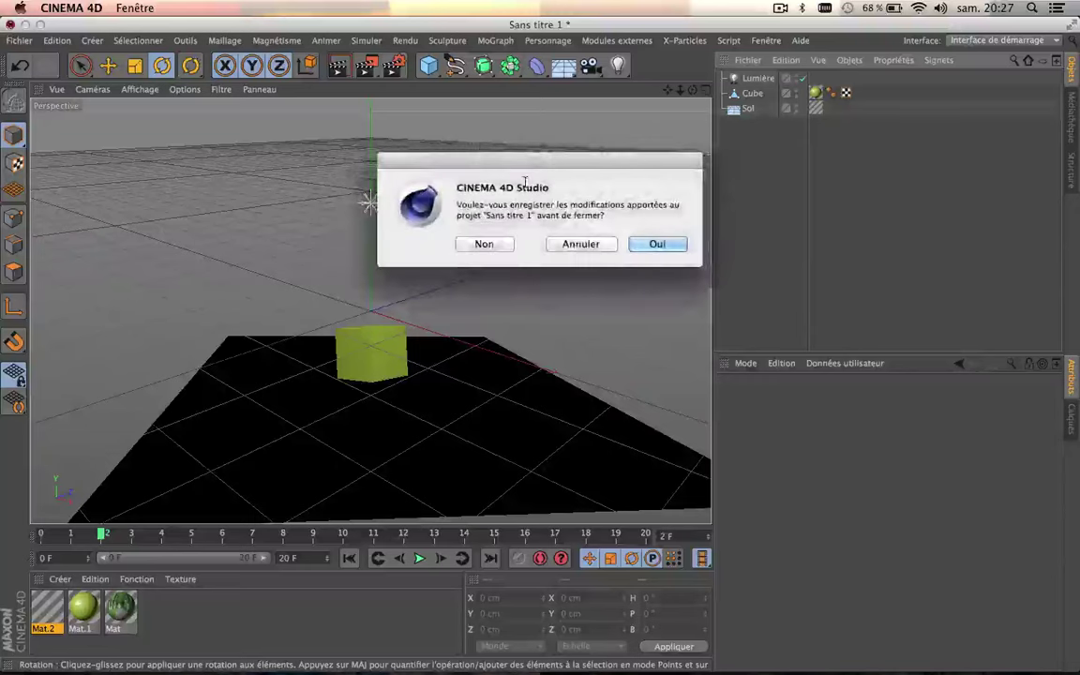
{"action": "left_click", "coordinate": [484, 242]}
{"action": "left_click", "coordinate": [71, 7]}
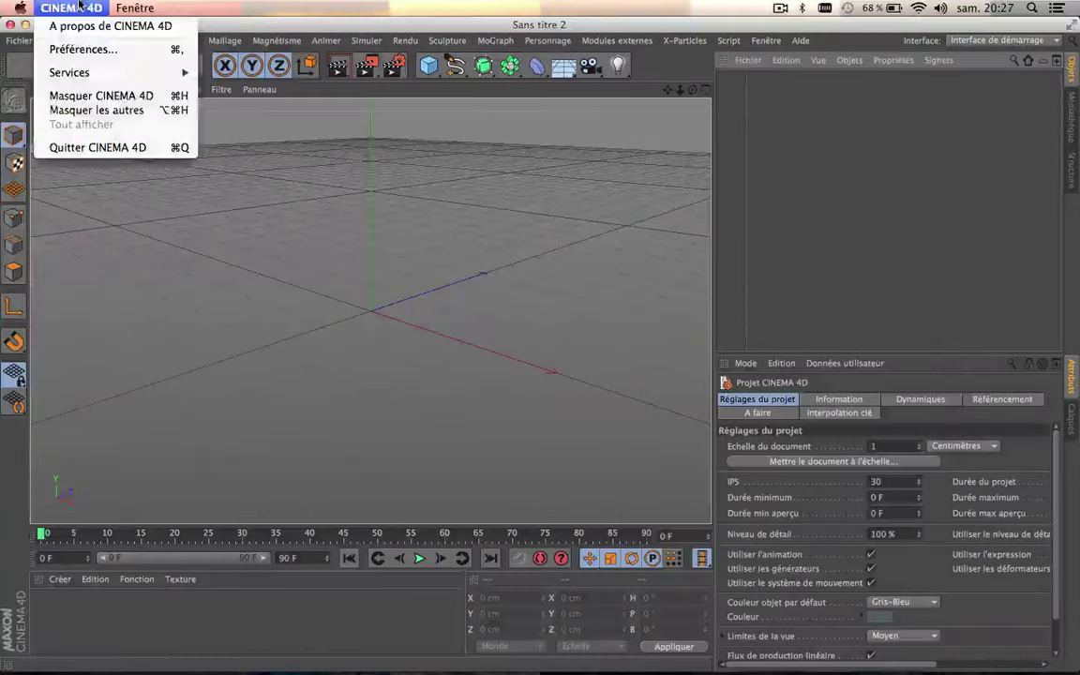
{"action": "left_click", "coordinate": [87, 148]}
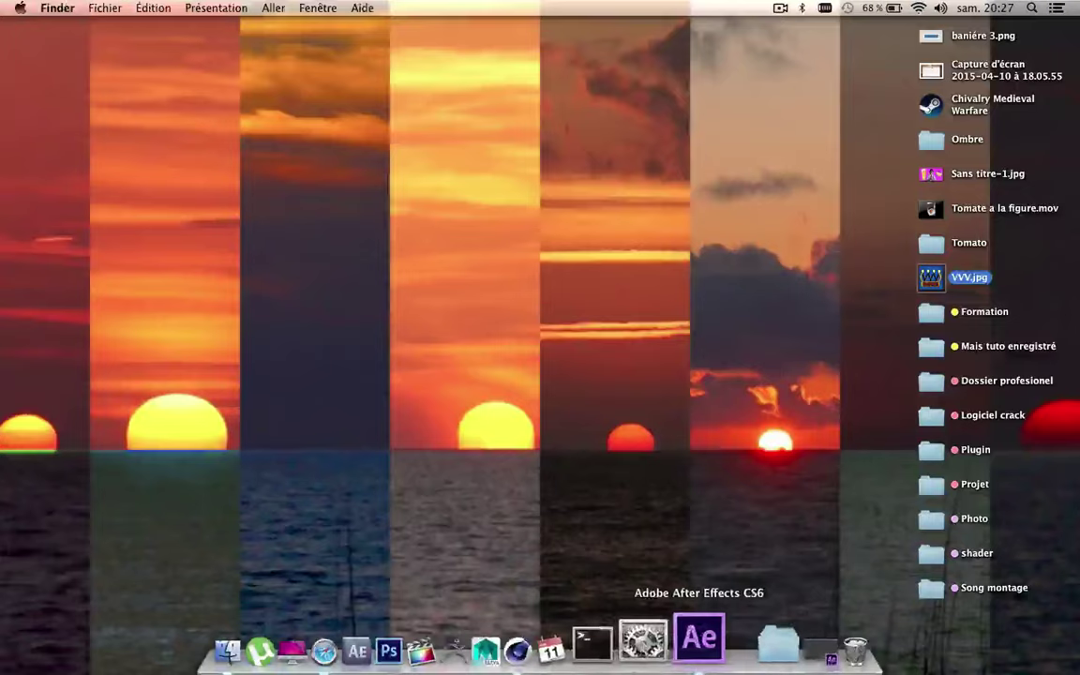
Import Allee_Parc_Laurier.JPG from the Downloads folder into the After Effects project
{"action": "left_click", "coordinate": [699, 656]}
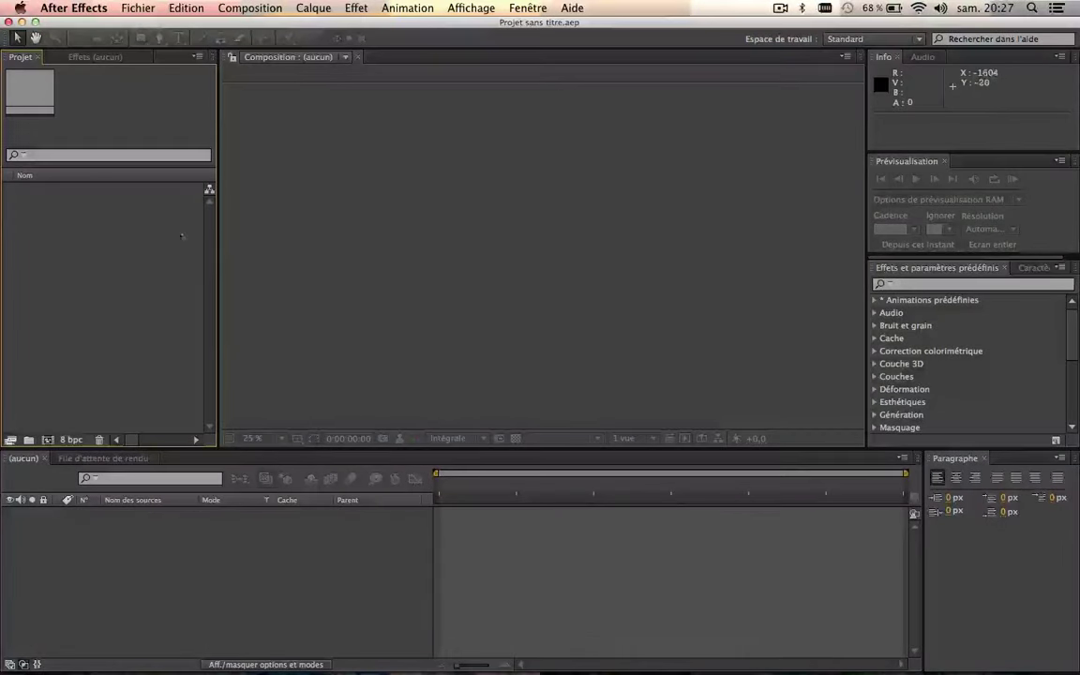
{"action": "right_click", "coordinate": [102, 262]}
{"action": "mouse_move", "coordinate": [148, 312]}
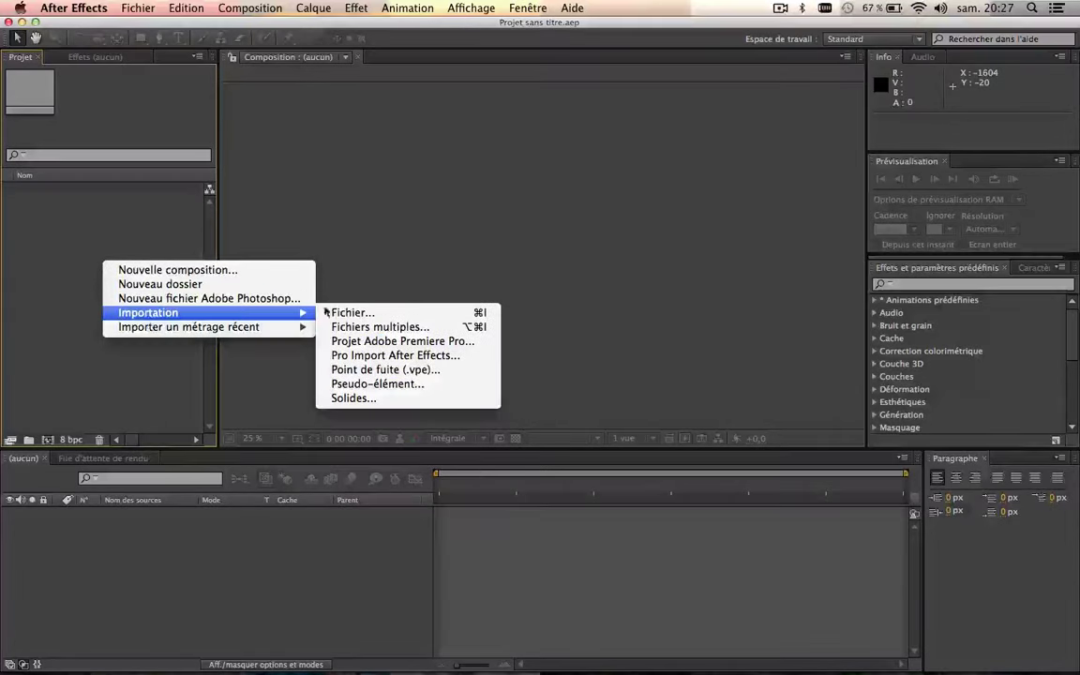
{"action": "left_click", "coordinate": [394, 313]}
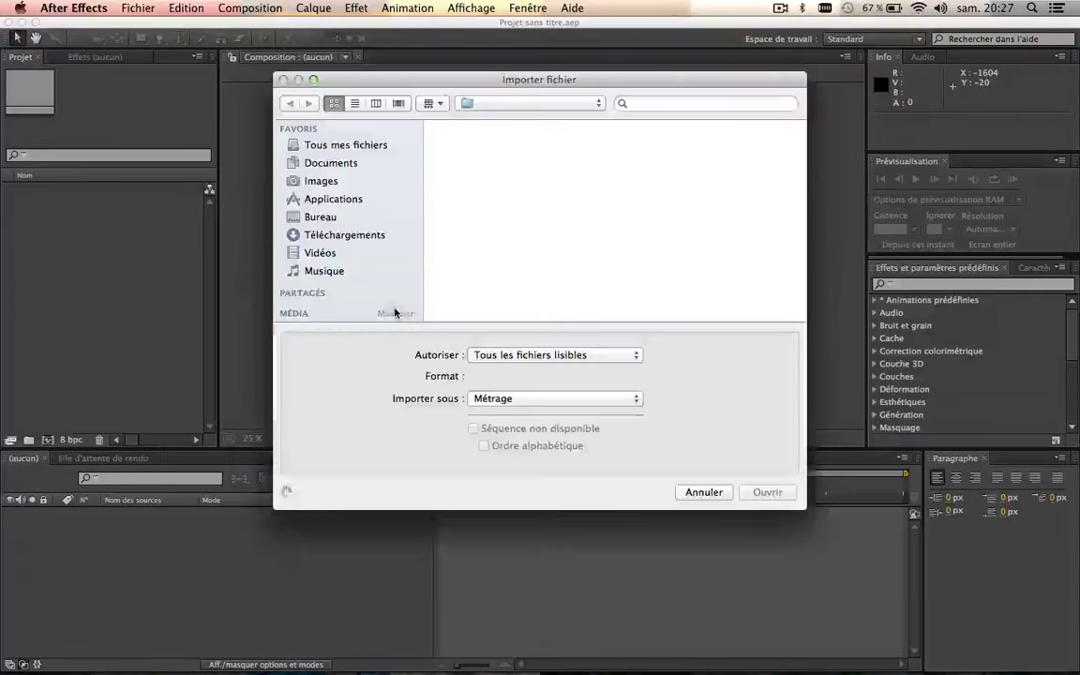
{"action": "left_click", "coordinate": [356, 148]}
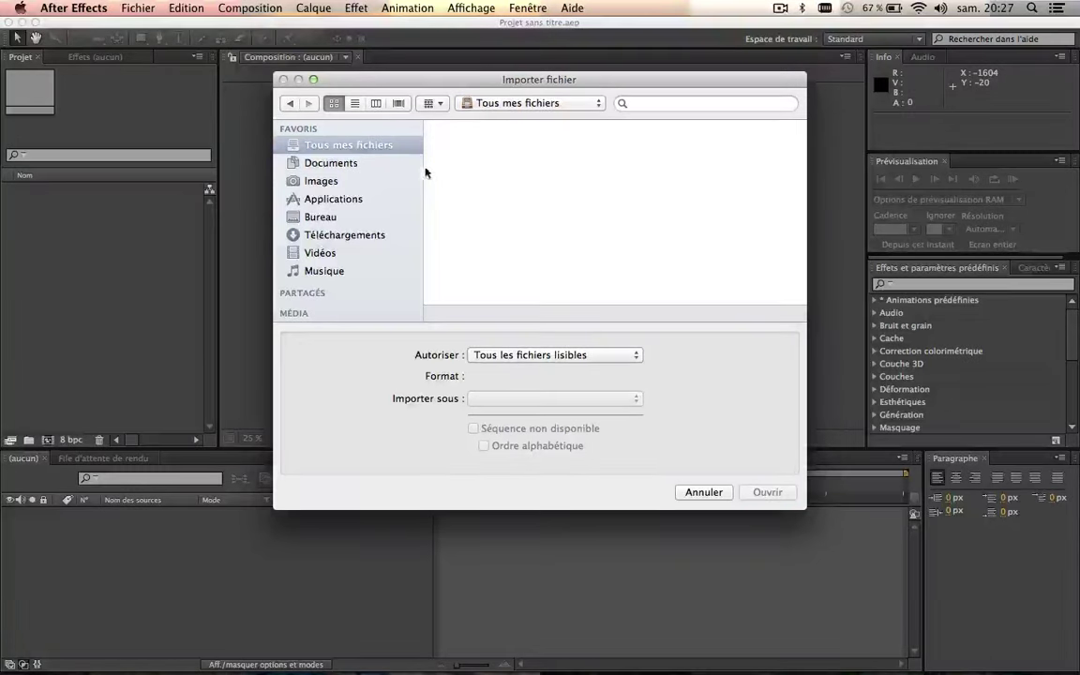
{"action": "left_click", "coordinate": [369, 235]}
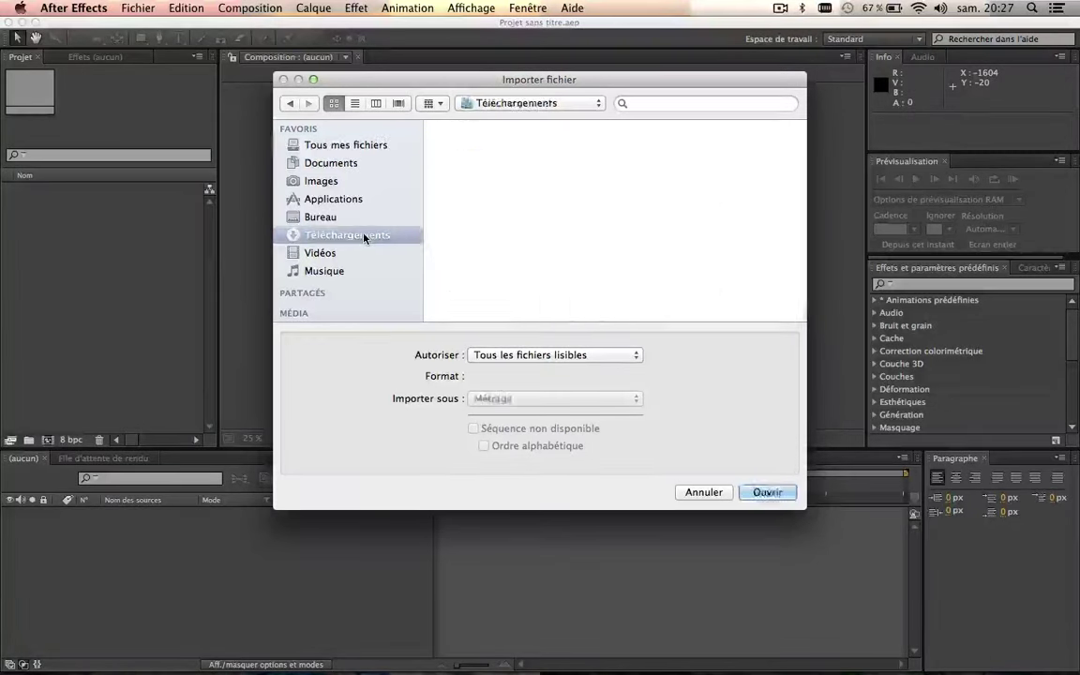
{"action": "left_click", "coordinate": [460, 176]}
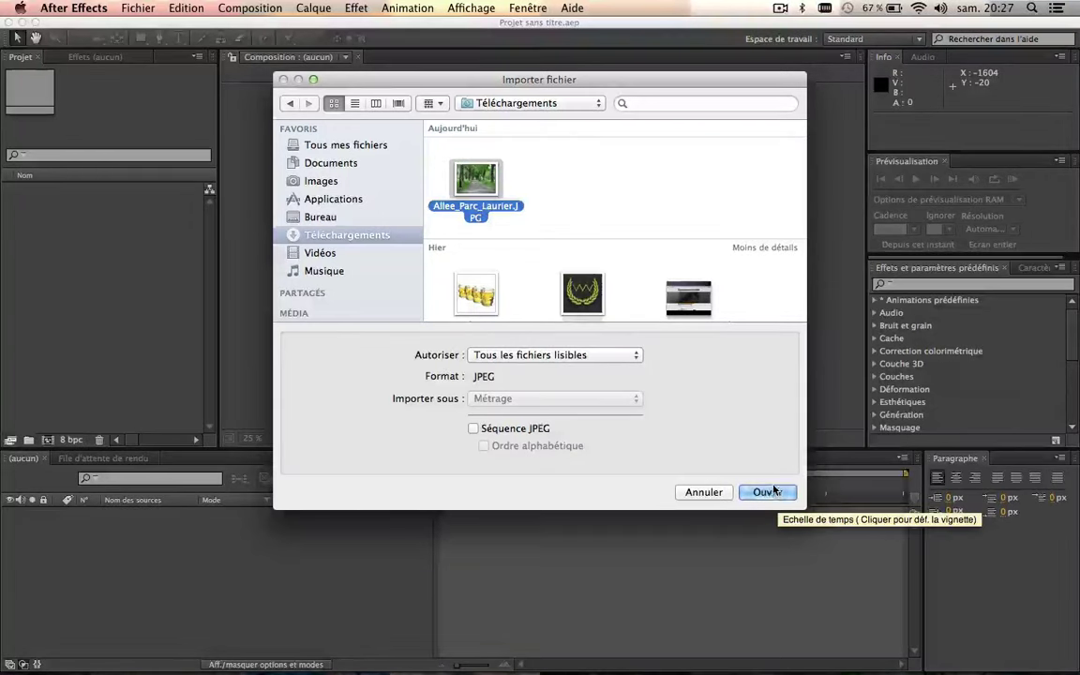
{"action": "left_click", "coordinate": [778, 494]}
{"action": "left_click", "coordinate": [95, 286]}
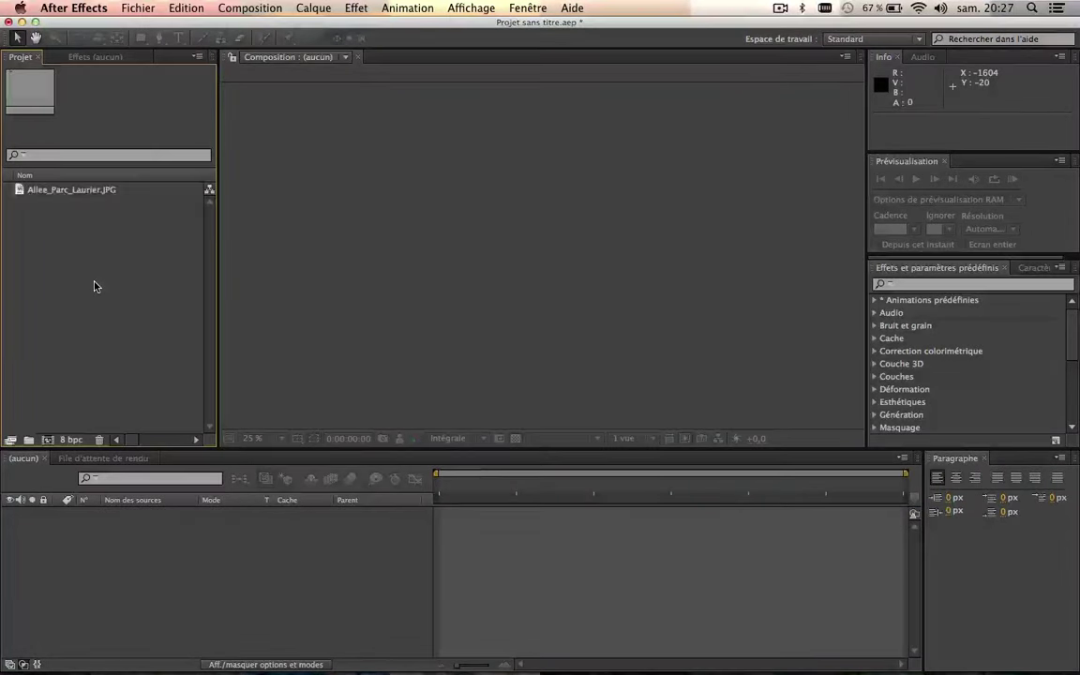
Start another file import and browse to the Desktop's Ombre folder of rendered frames
{"action": "right_click", "coordinate": [81, 253]}
{"action": "mouse_move", "coordinate": [150, 303]}
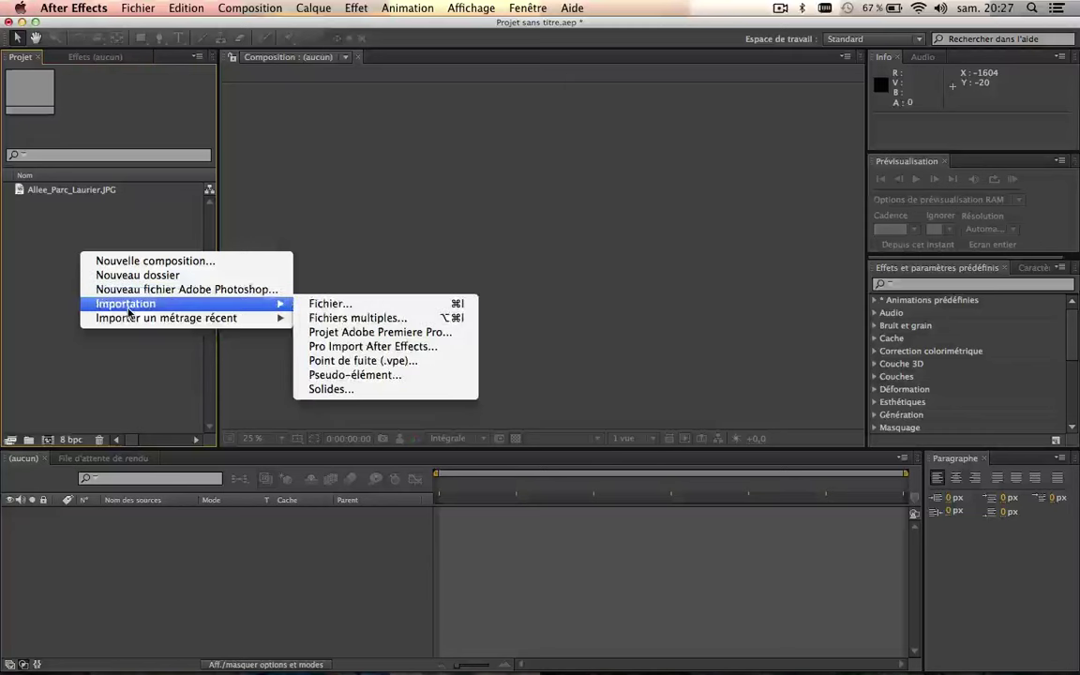
{"action": "left_click", "coordinate": [328, 305]}
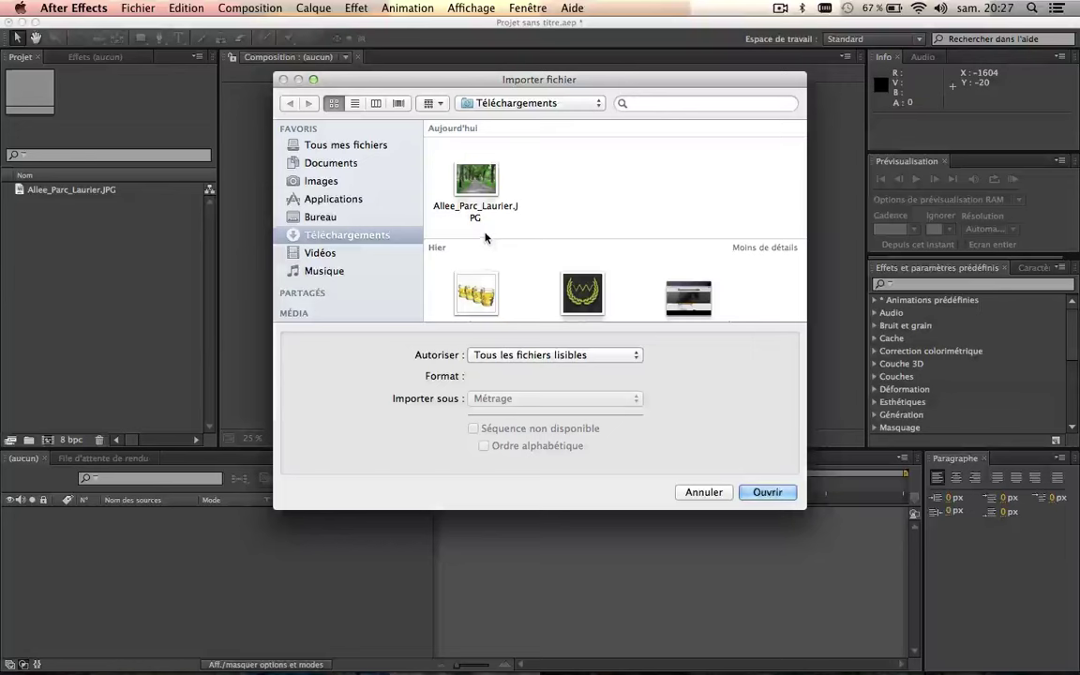
{"action": "left_click", "coordinate": [326, 217]}
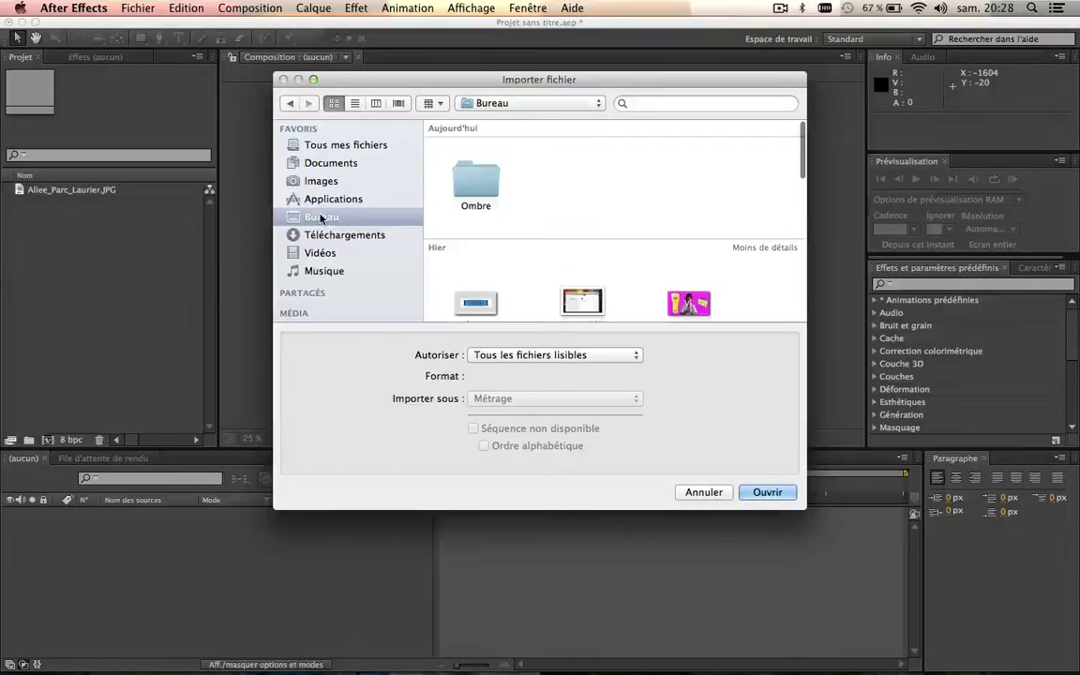
{"action": "left_click", "coordinate": [479, 179]}
{"action": "double_click", "coordinate": [479, 179]}
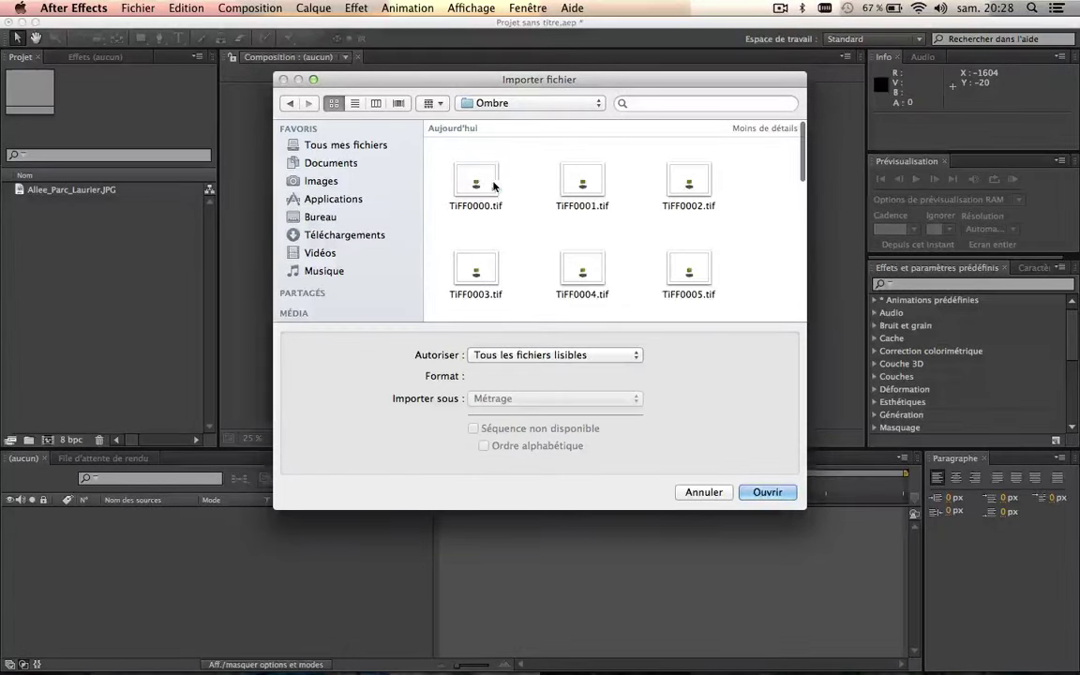
{"action": "scroll", "coordinate": [554, 224], "scroll_direction": "down", "scroll_amount": 5}
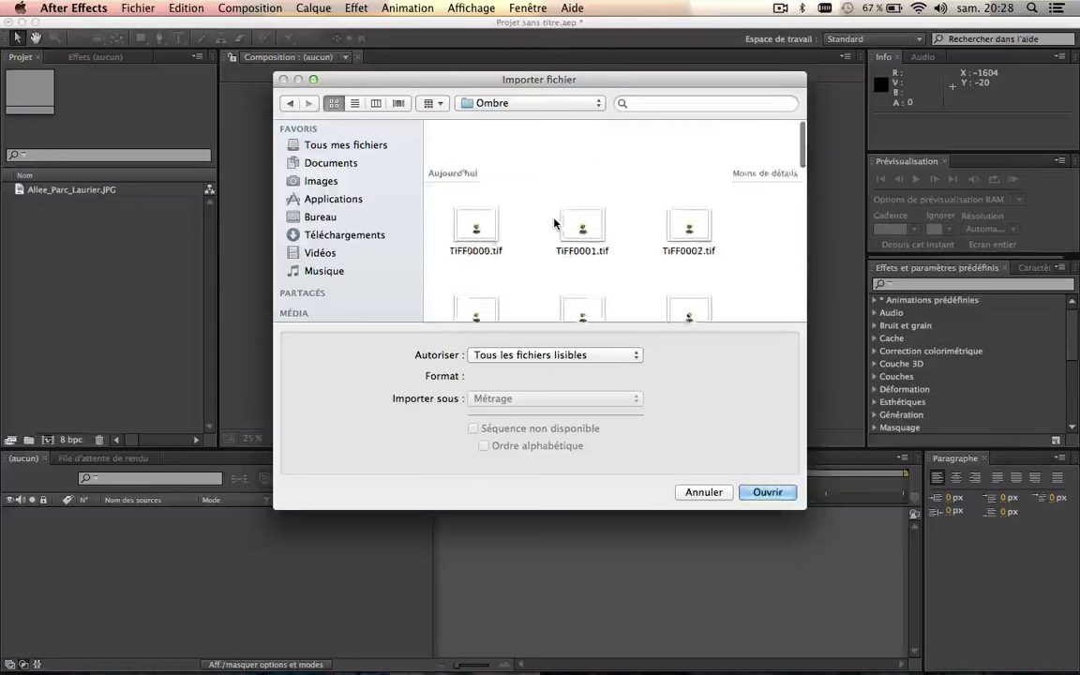
{"action": "scroll", "coordinate": [554, 224], "scroll_direction": "down", "scroll_amount": 2}
{"action": "scroll", "coordinate": [554, 223], "scroll_direction": "down", "scroll_amount": 10}
{"action": "scroll", "coordinate": [555, 224], "scroll_direction": "up", "scroll_amount": 5}
{"action": "scroll", "coordinate": [554, 223], "scroll_direction": "up", "scroll_amount": 3}
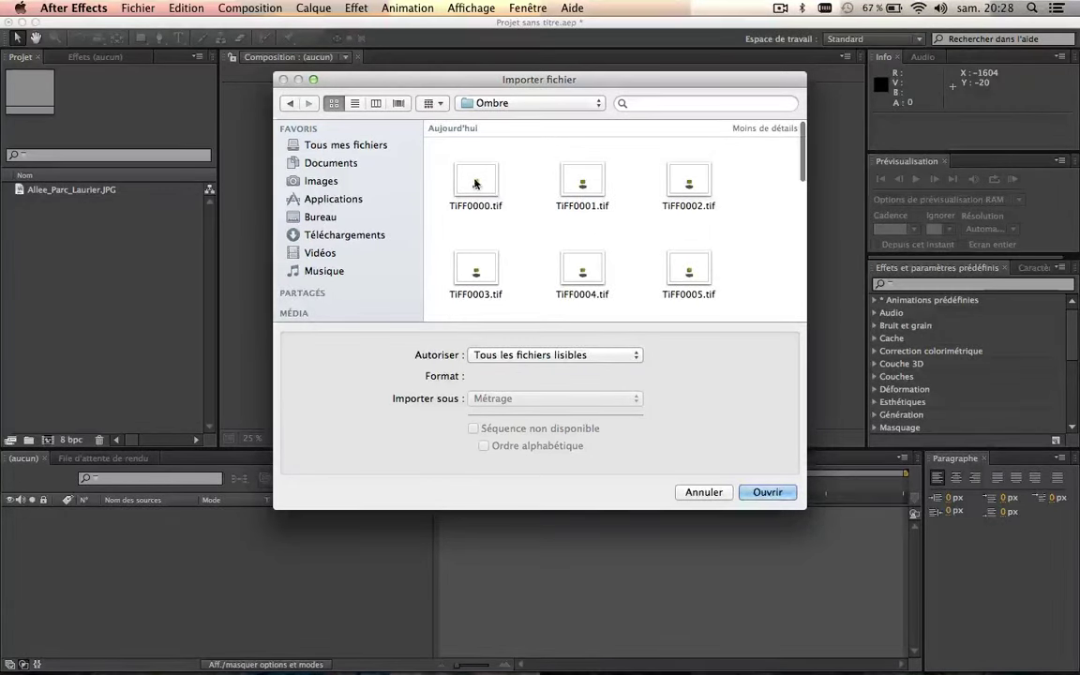
{"action": "scroll", "coordinate": [533, 227], "scroll_direction": "down", "scroll_amount": 10}
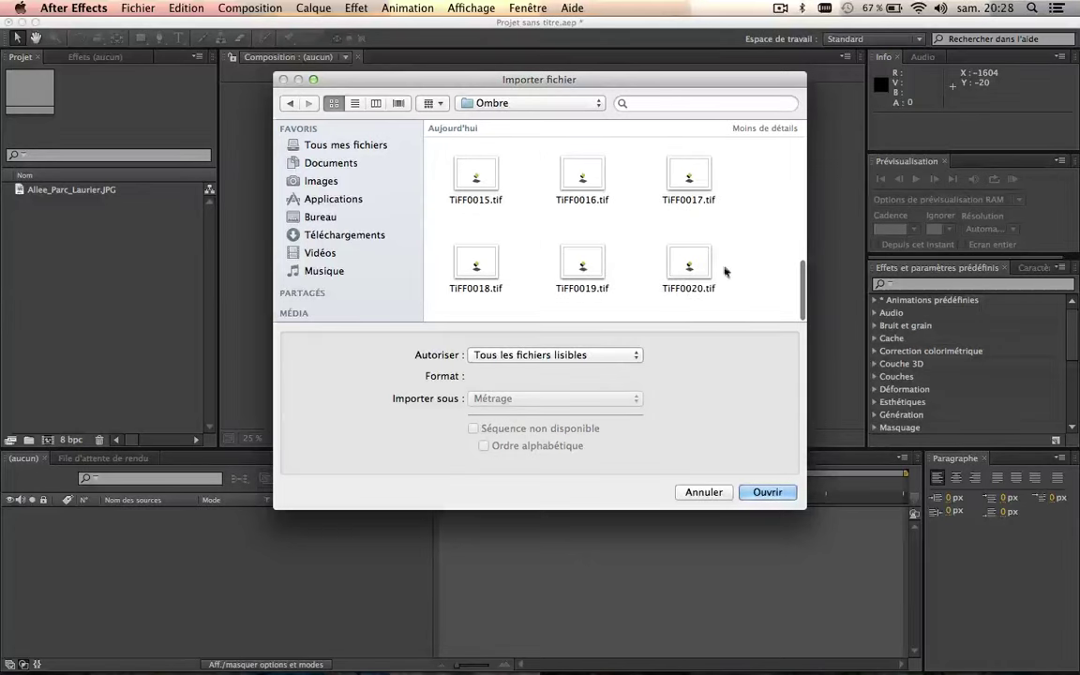
{"action": "scroll", "coordinate": [658, 212], "scroll_direction": "up", "scroll_amount": 2}
{"action": "scroll", "coordinate": [657, 211], "scroll_direction": "up", "scroll_amount": 5}
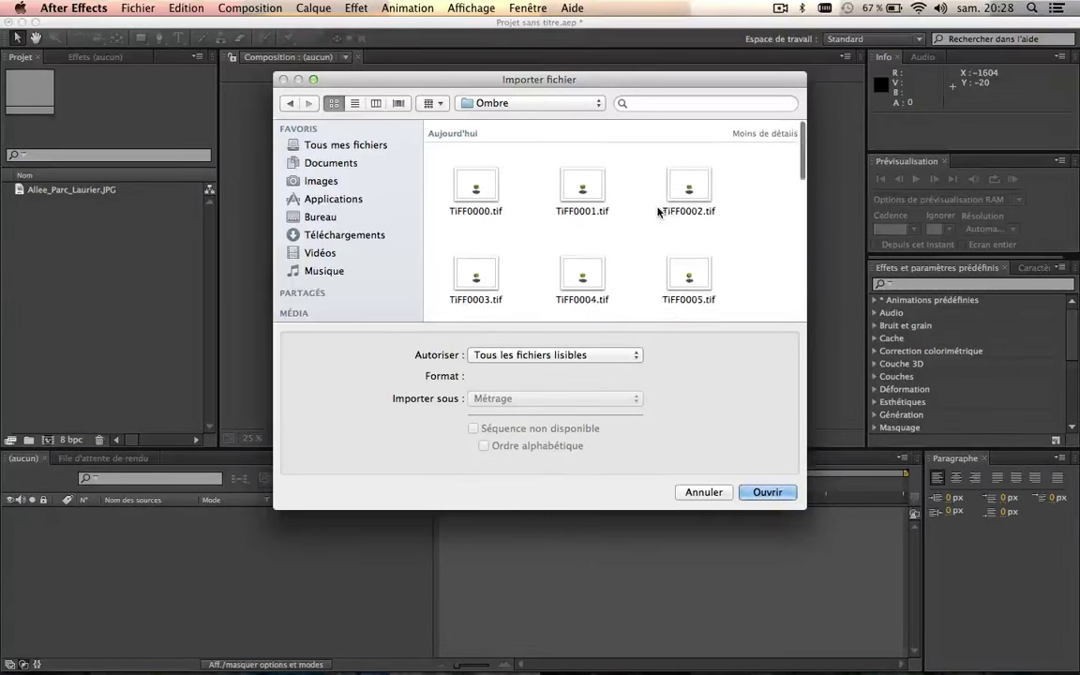
Import TIFF0000.tif as an alphabetical TIFF sequence with straight (Direct) alpha
{"action": "left_click", "coordinate": [479, 181]}
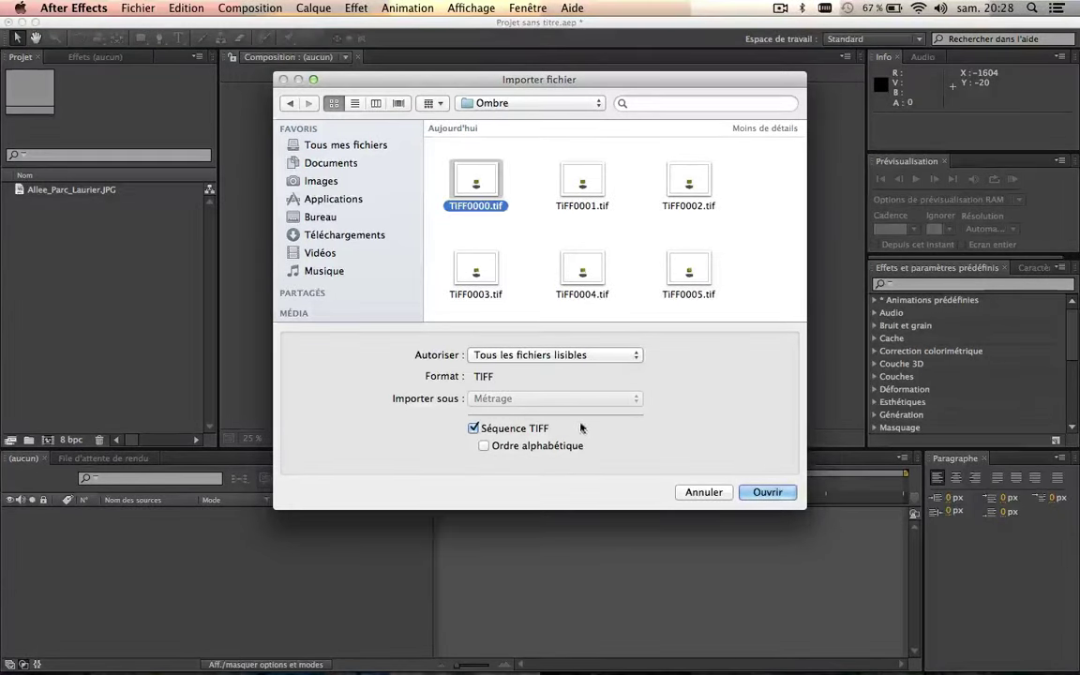
{"action": "left_click", "coordinate": [512, 448]}
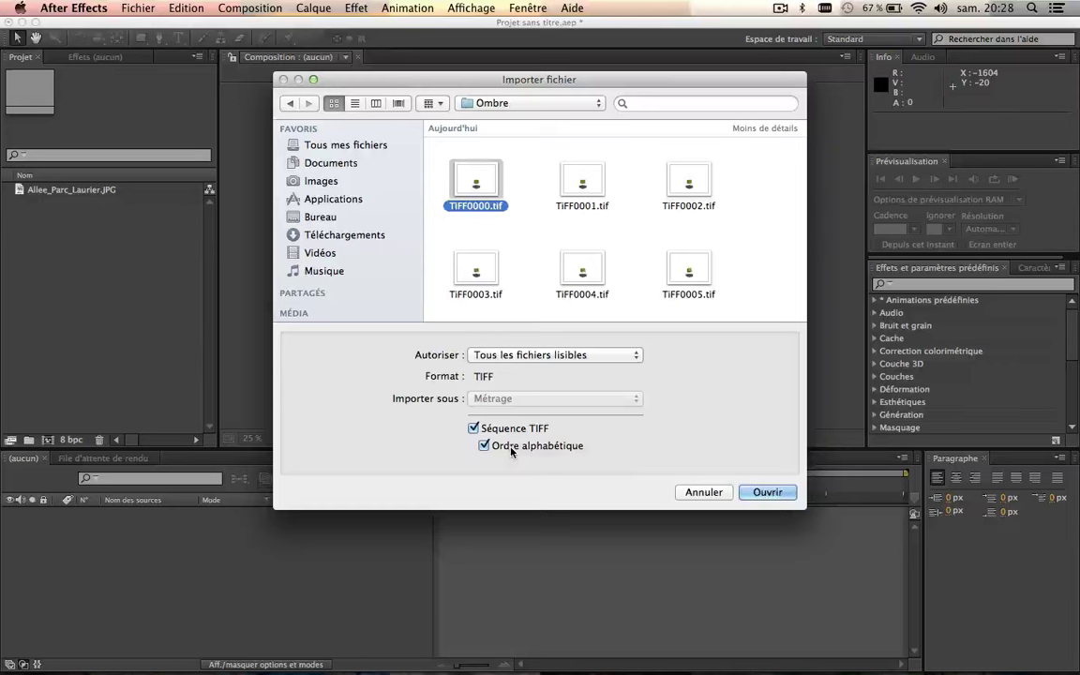
{"action": "left_click", "coordinate": [767, 493]}
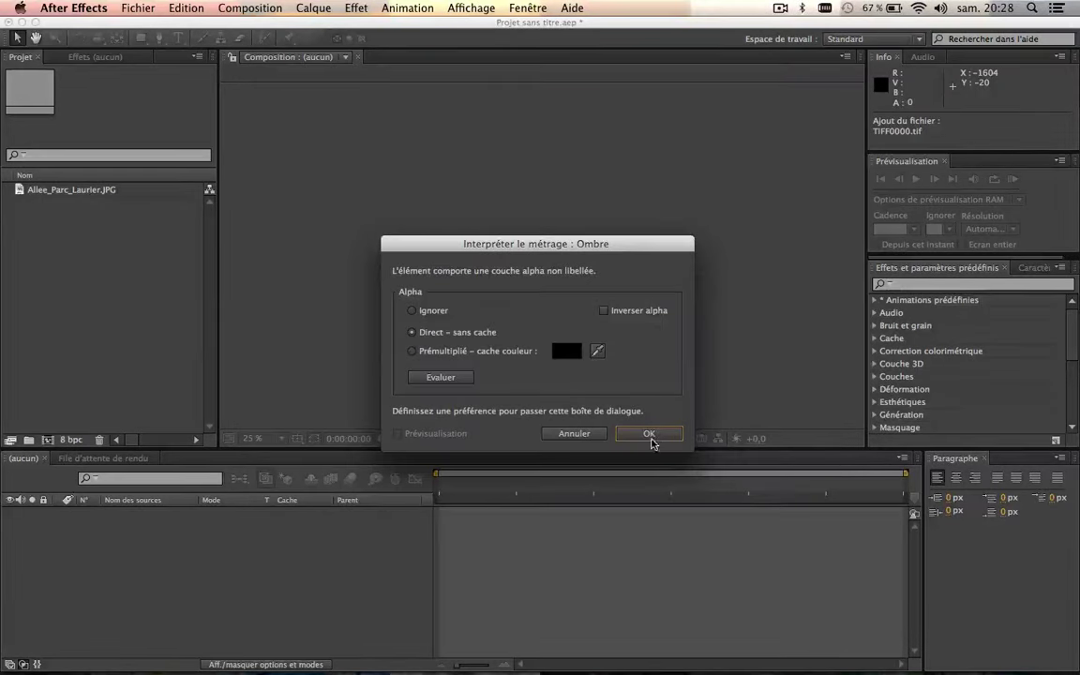
{"action": "left_click", "coordinate": [650, 434]}
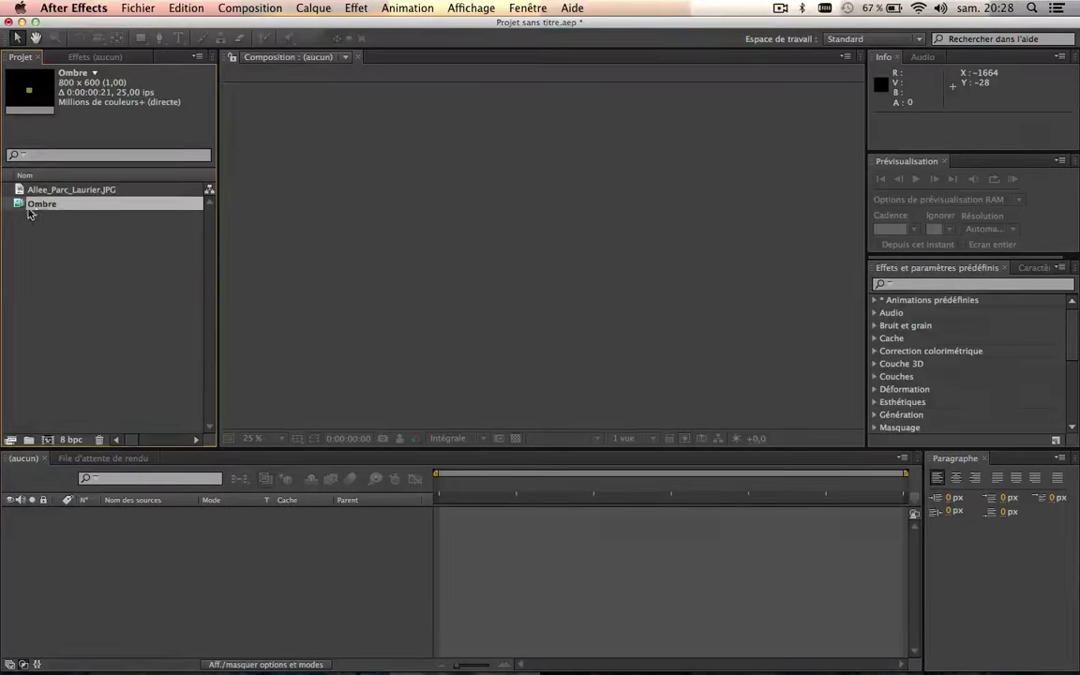
{"action": "left_click", "coordinate": [47, 233]}
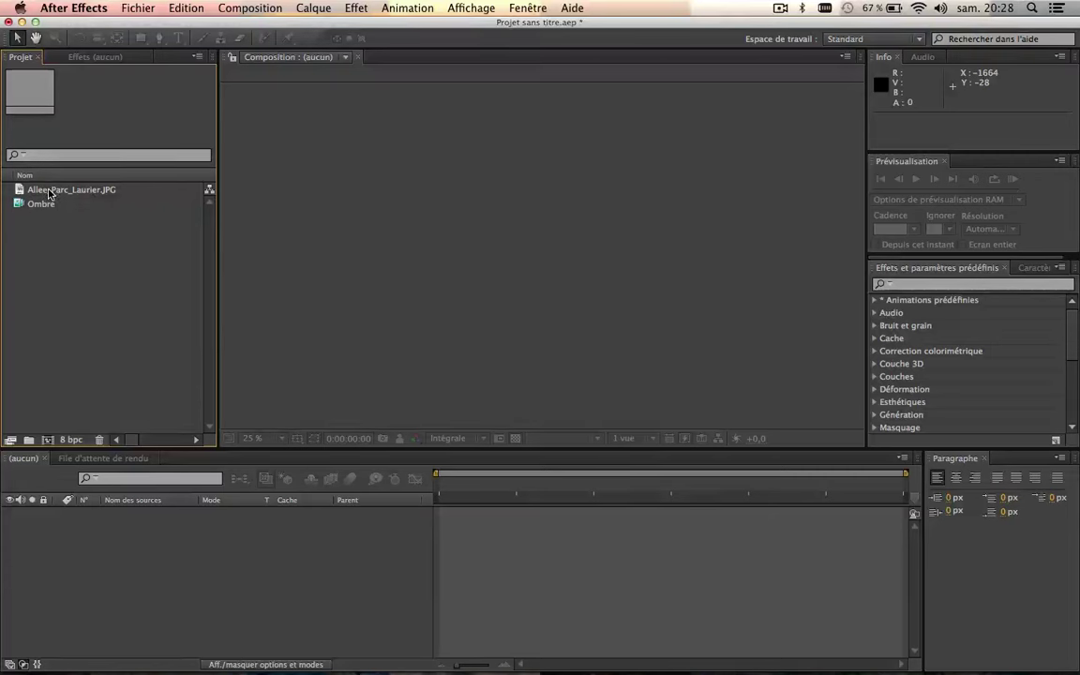
Create a composition from Allee_Parc_Laurier.JPG and place the Ombre sequence as a layer above the photo
{"action": "left_click", "coordinate": [50, 193]}
{"action": "left_click_drag", "start_coordinate": [50, 198], "coordinate": [53, 433]}
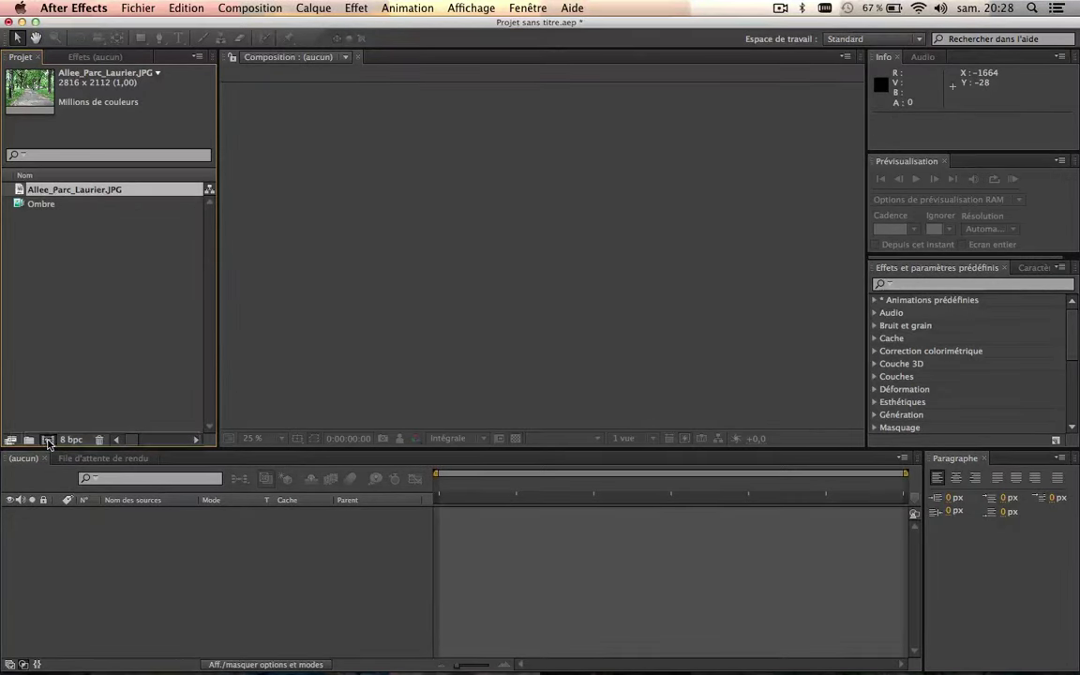
{"action": "left_click_drag", "start_coordinate": [54, 434], "coordinate": [49, 442]}
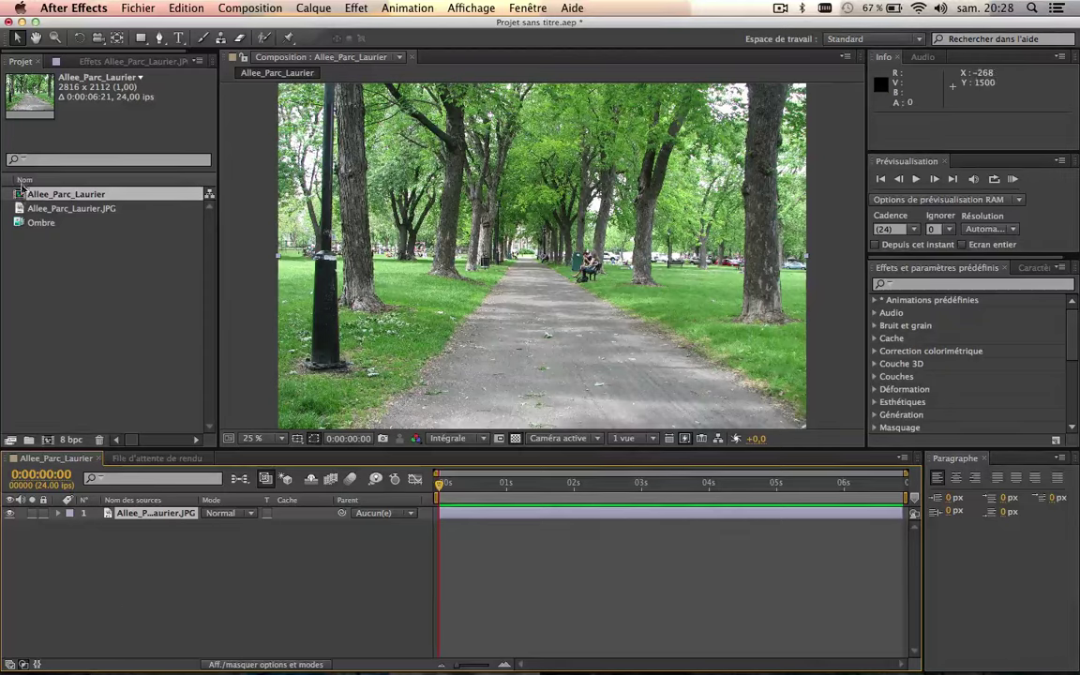
{"action": "left_click_drag", "start_coordinate": [39, 225], "coordinate": [91, 271]}
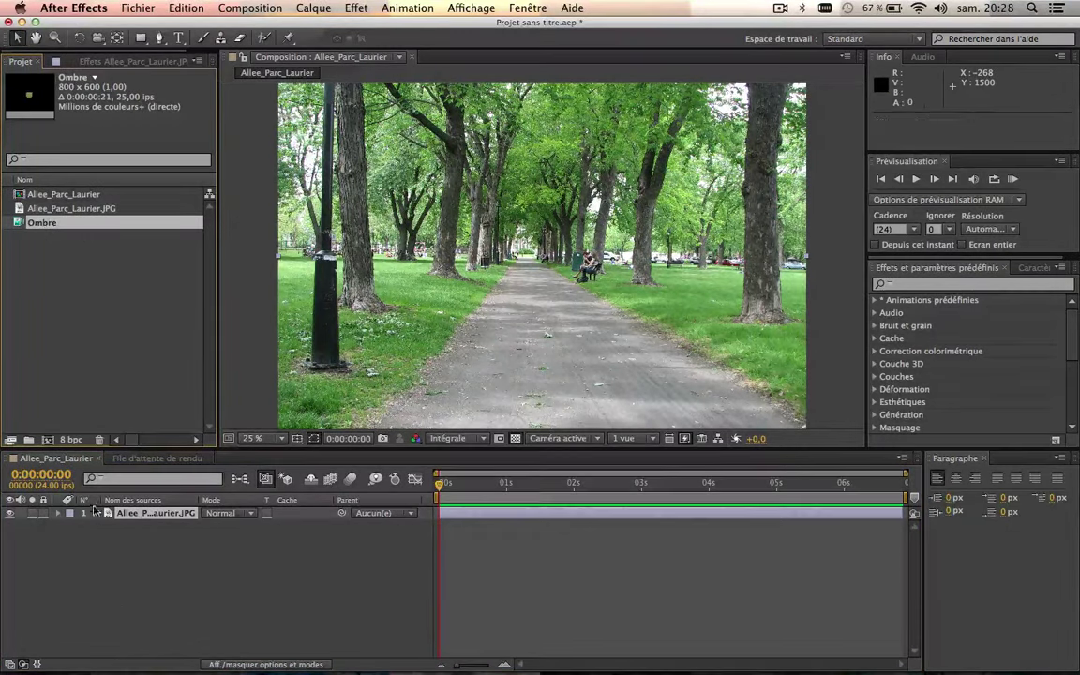
{"action": "left_click_drag", "start_coordinate": [91, 271], "coordinate": [95, 513]}
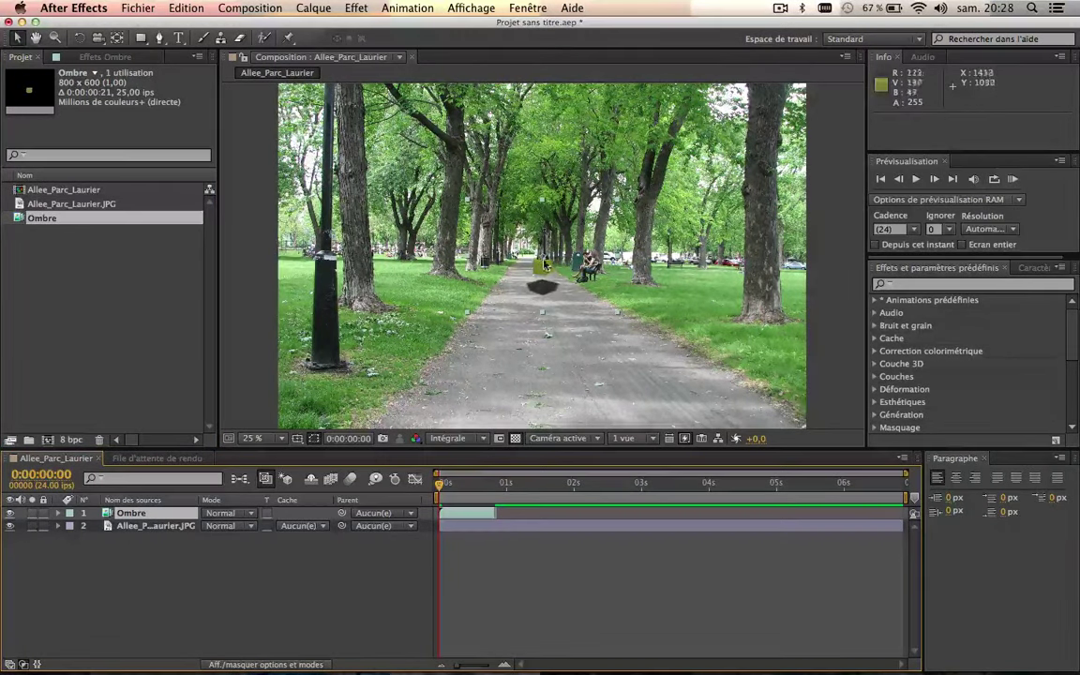
Scale the Ombre layer to 343% in its Transform properties, undoing a trial position change
{"action": "left_click", "coordinate": [59, 515]}
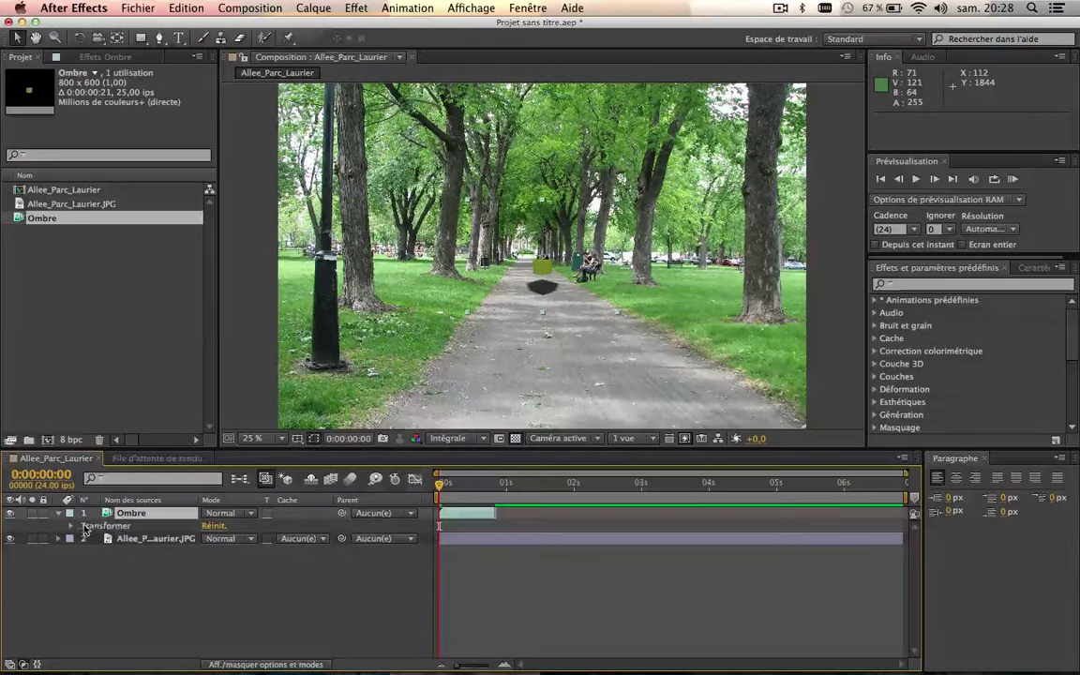
{"action": "left_click", "coordinate": [70, 526]}
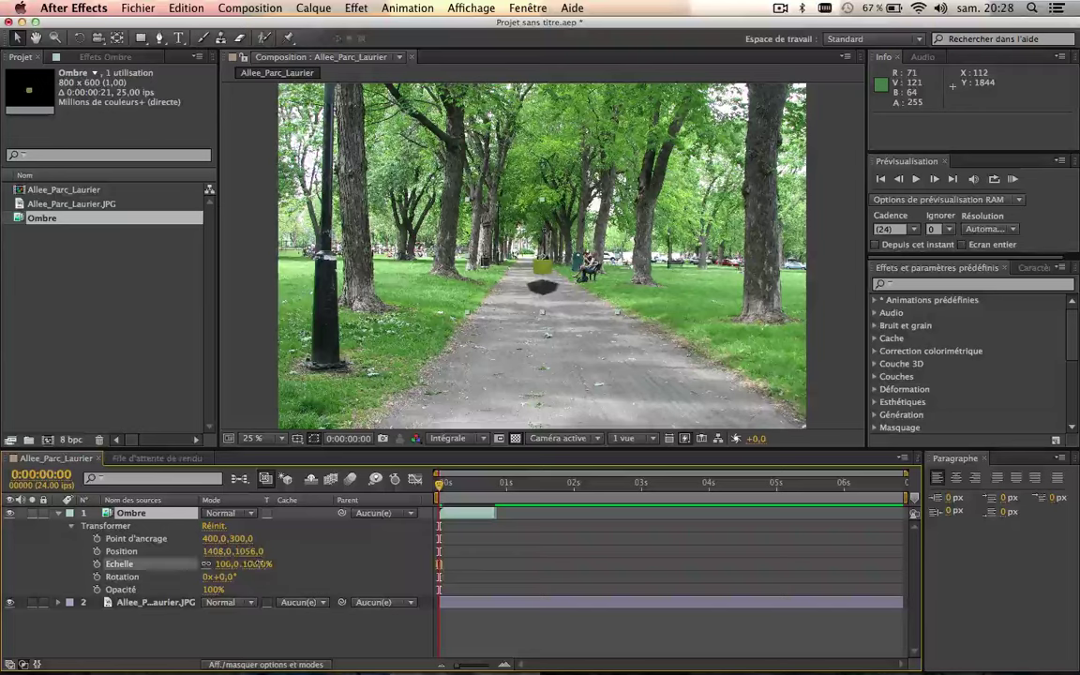
{"action": "left_click_drag", "start_coordinate": [255, 567], "coordinate": [345, 565]}
{"action": "mouse_move", "coordinate": [375, 559]}
{"action": "left_mouse_down"}
{"action": "mouse_move", "coordinate": [290, 551]}
{"action": "mouse_move", "coordinate": [339, 541]}
{"action": "left_mouse_up"}
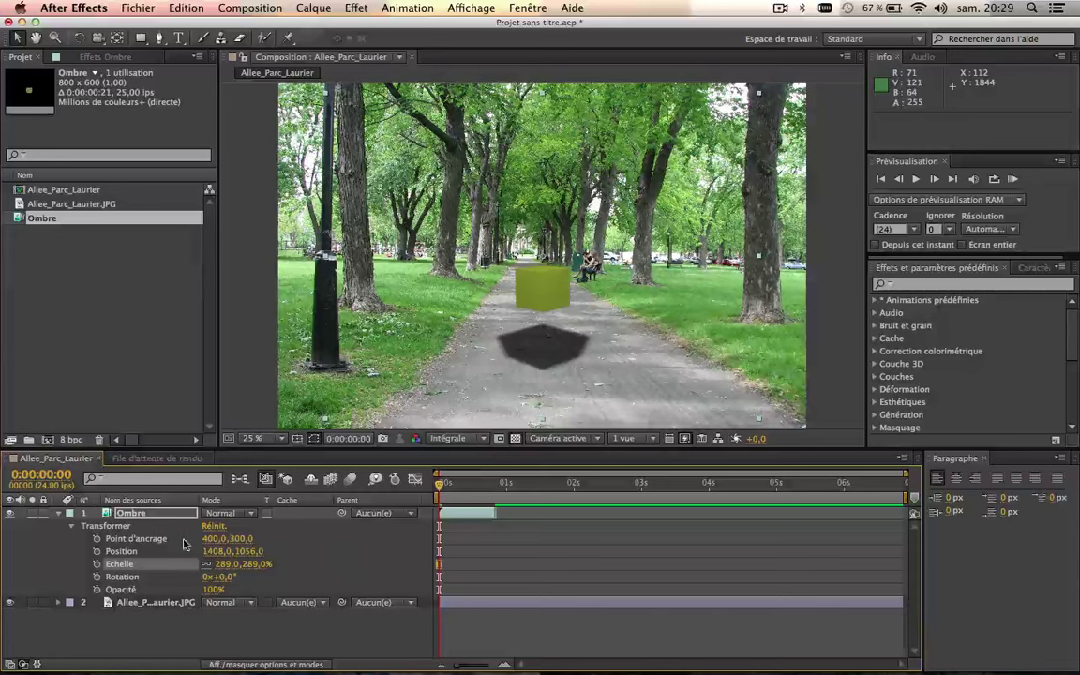
{"action": "left_click", "coordinate": [251, 551]}
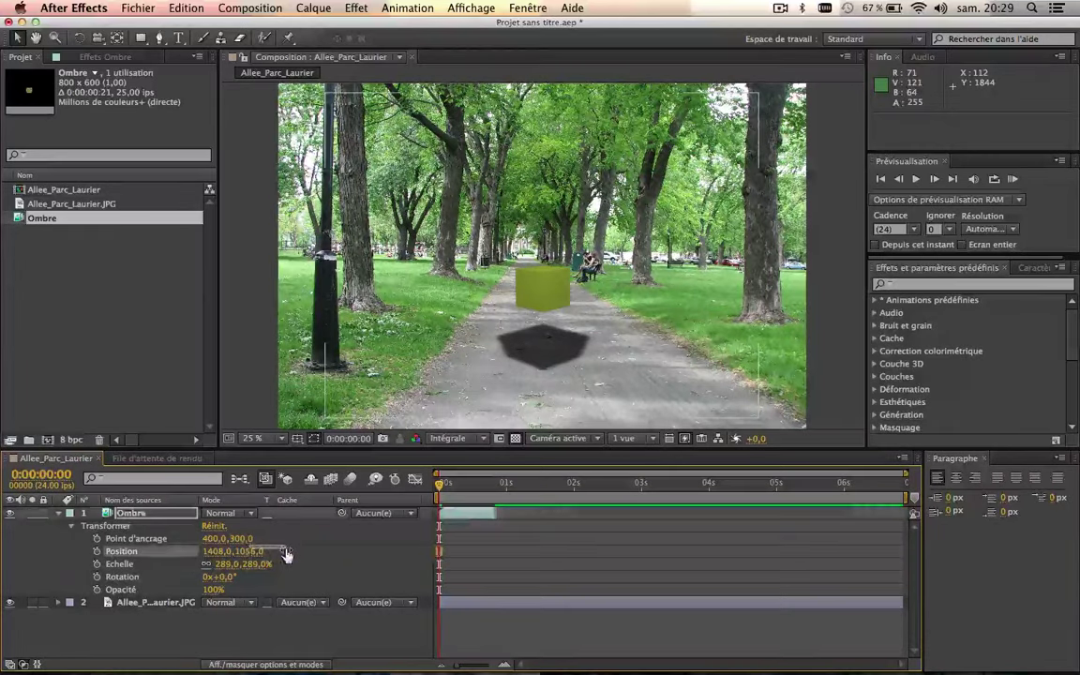
{"action": "mouse_move", "coordinate": [261, 553]}
{"action": "left_mouse_down"}
{"action": "mouse_move", "coordinate": [291, 554]}
{"action": "mouse_move", "coordinate": [176, 555]}
{"action": "left_mouse_up"}
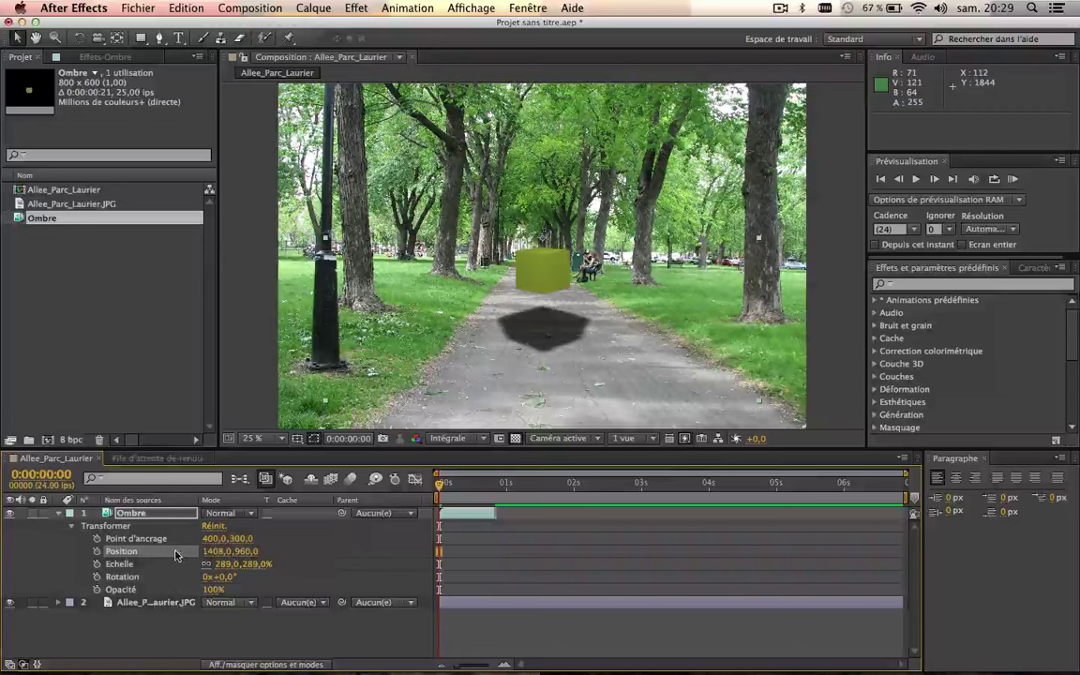
{"action": "key", "text": "super+z"}
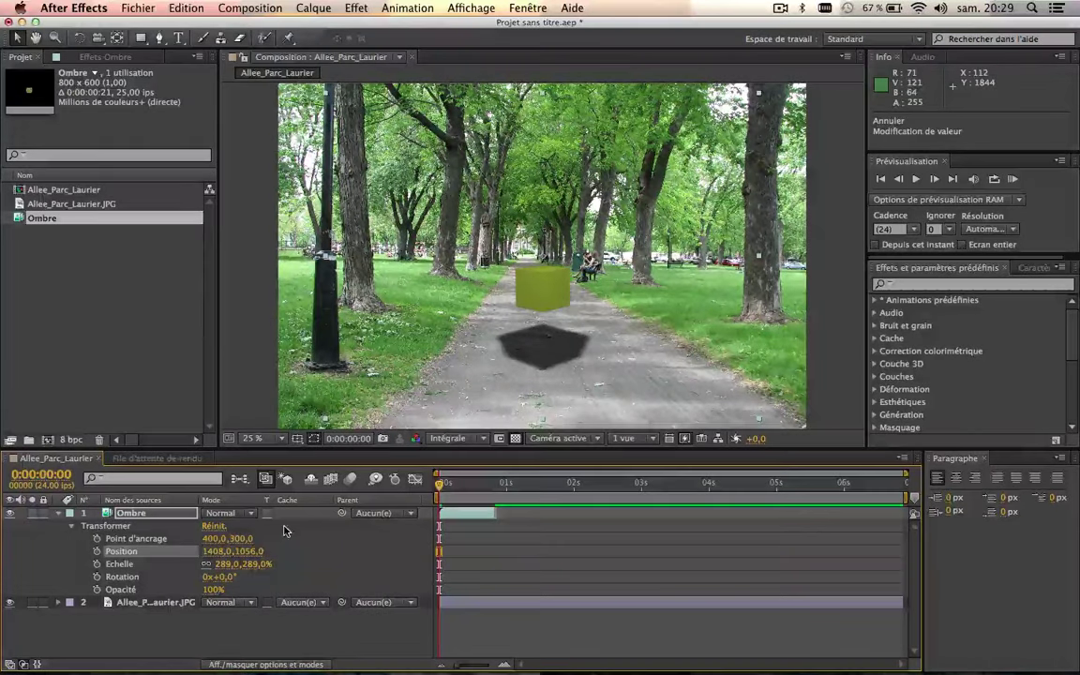
{"action": "left_click_drag", "start_coordinate": [258, 569], "coordinate": [296, 563]}
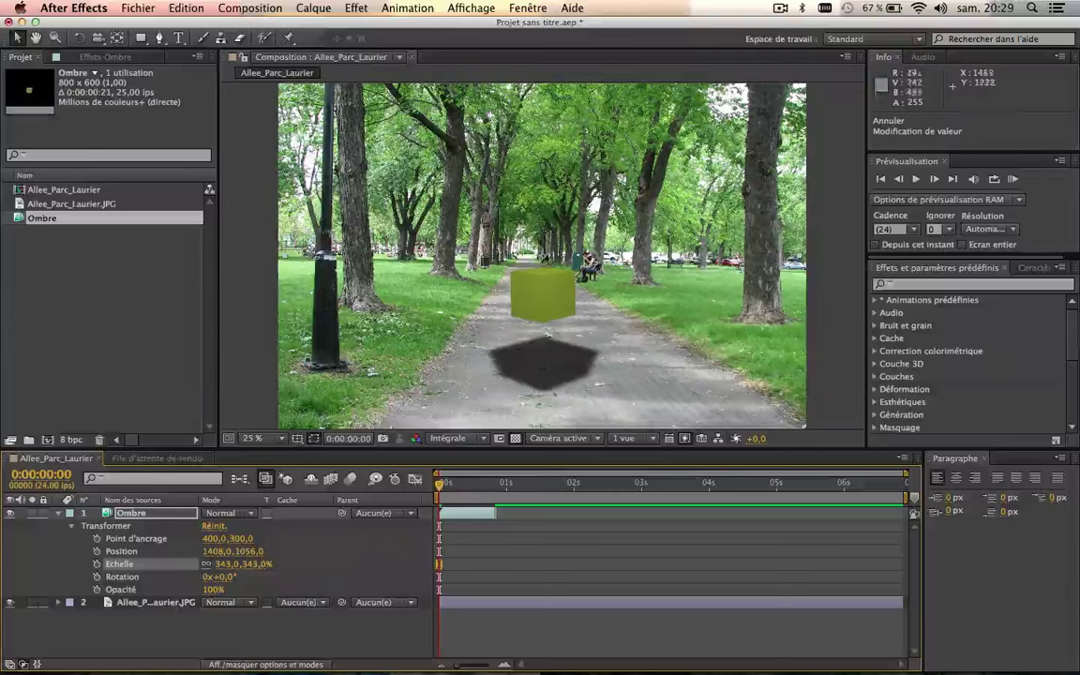
Play and stop the composite preview three times, then drag the playhead back toward the start
{"action": "key", "text": "space"}
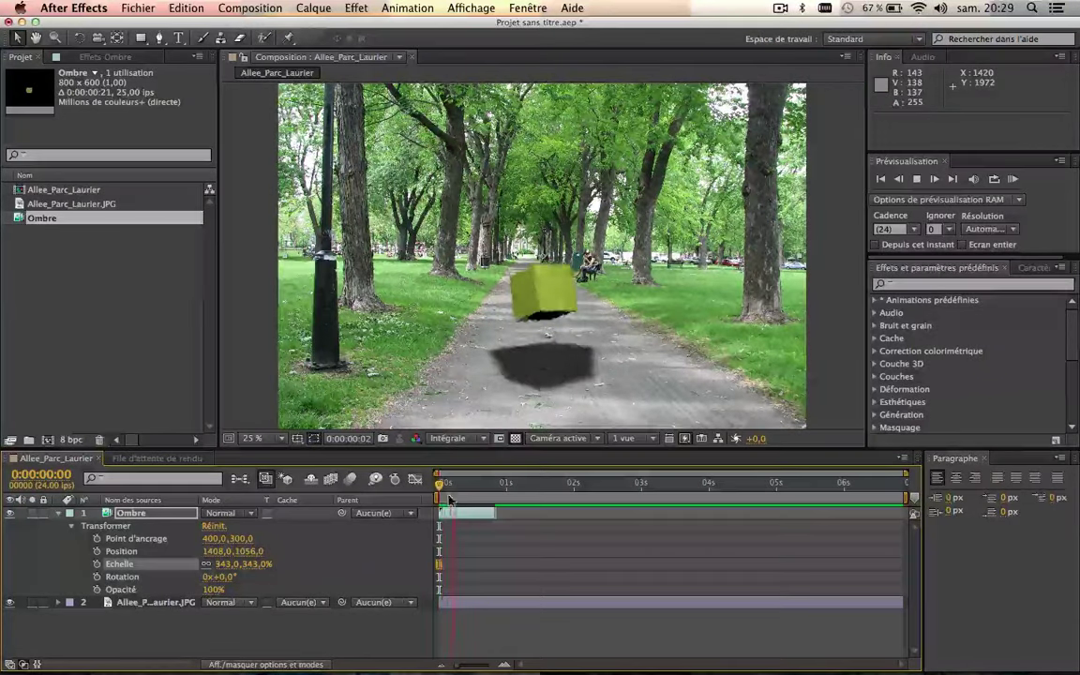
{"action": "key", "text": "space"}
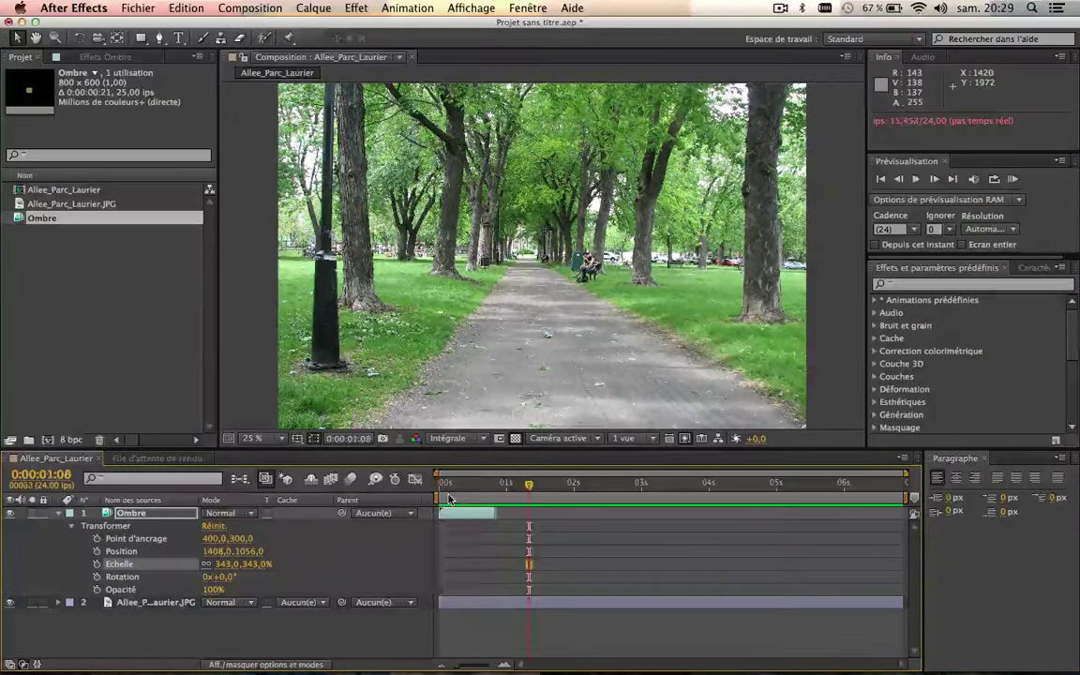
{"action": "key", "text": "space"}
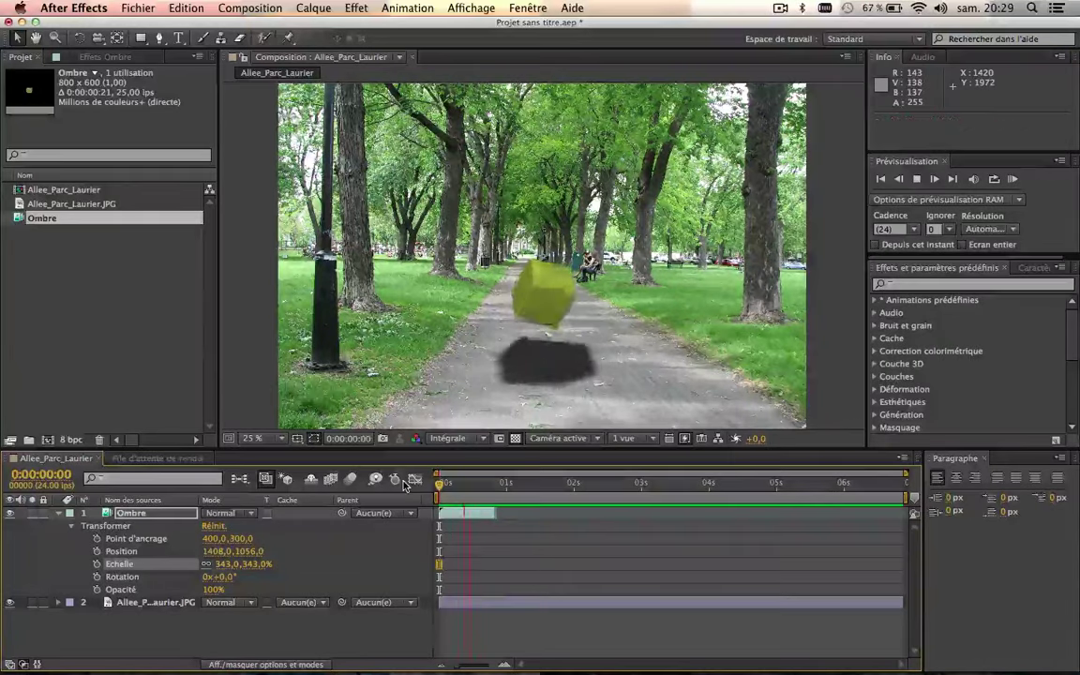
{"action": "key", "text": "space"}
{"action": "key", "text": "space"}
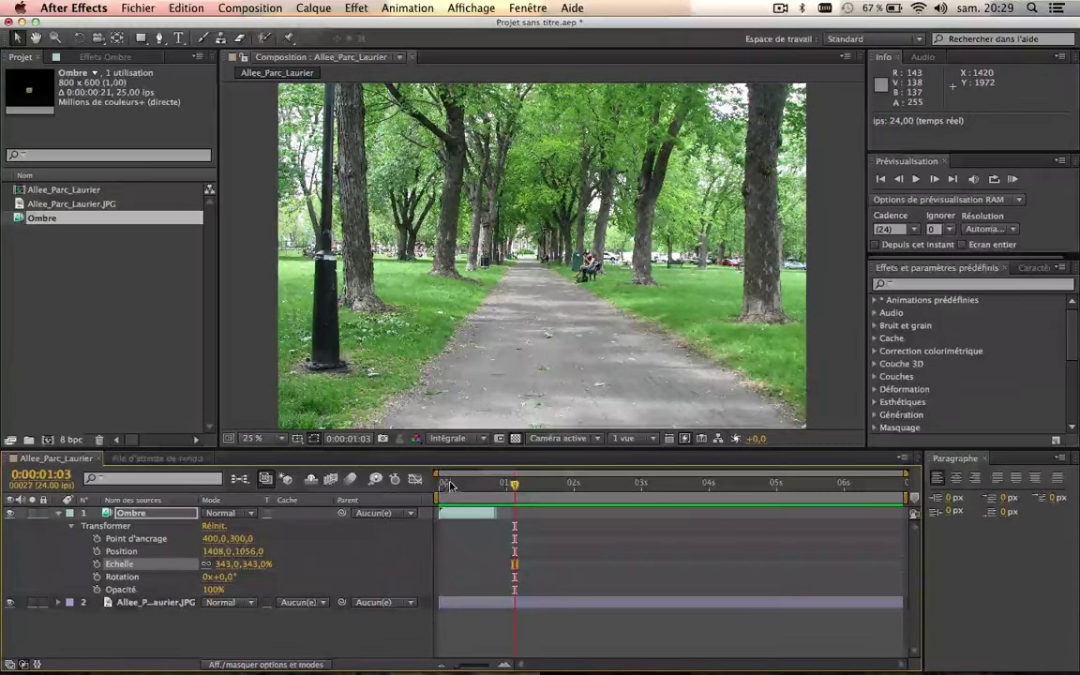
{"action": "key", "text": "space"}
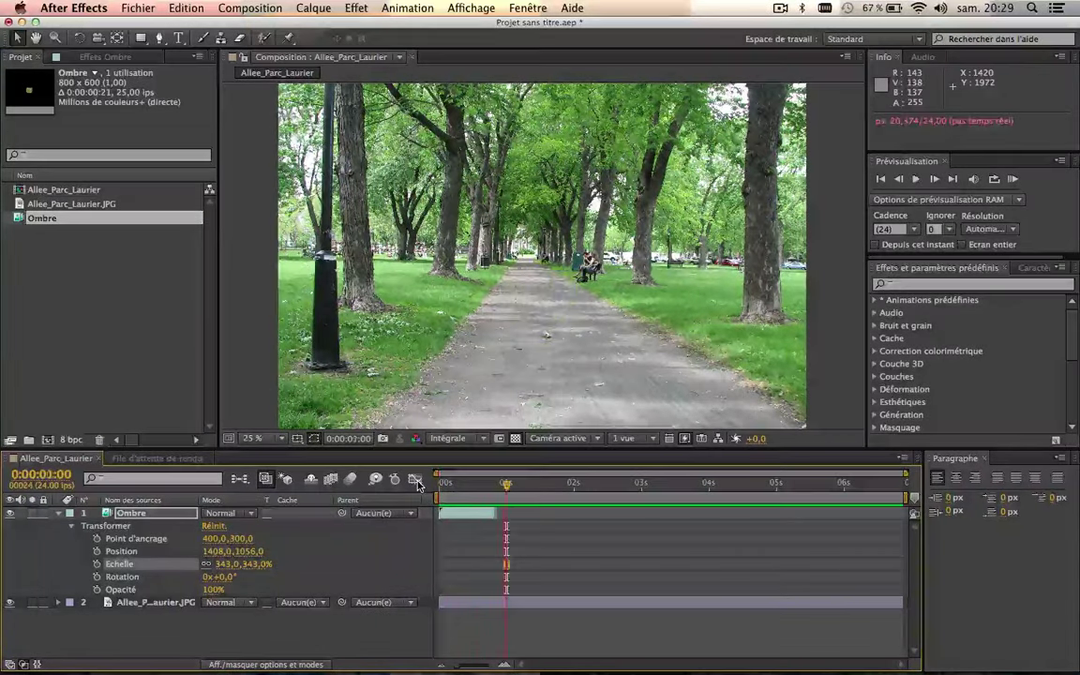
{"action": "key", "text": "space"}
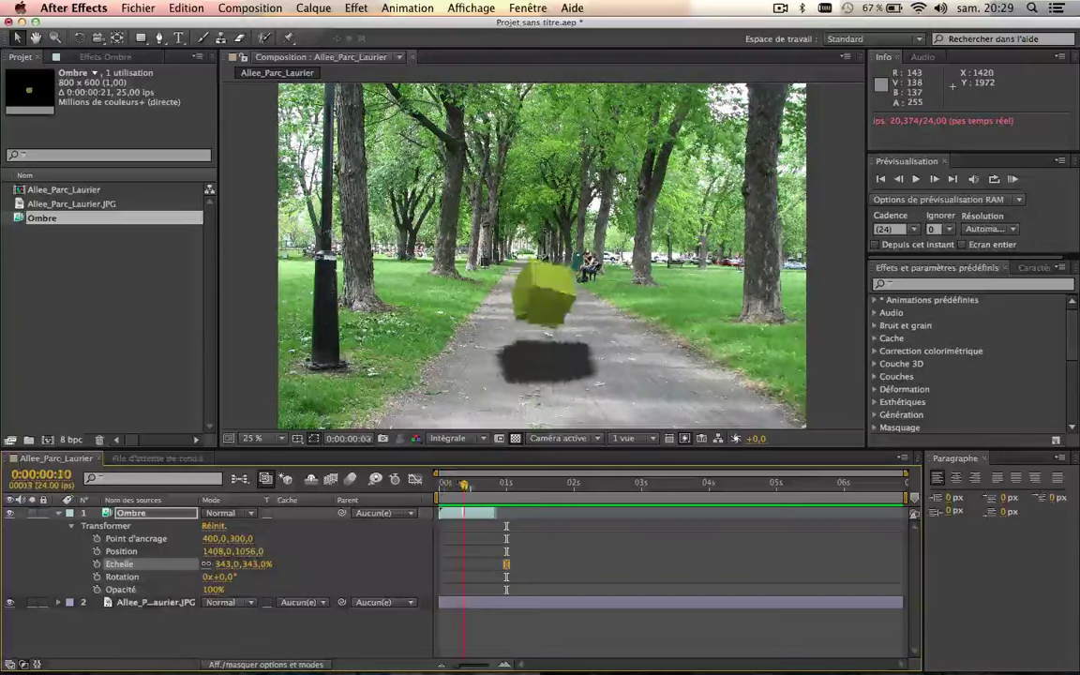
{"action": "mouse_move", "coordinate": [478, 489]}
{"action": "left_mouse_down"}
{"action": "mouse_move", "coordinate": [437, 495]}
{"action": "mouse_move", "coordinate": [487, 495]}
{"action": "mouse_move", "coordinate": [451, 509]}
{"action": "mouse_move", "coordinate": [473, 510]}
{"action": "mouse_move", "coordinate": [446, 509]}
{"action": "mouse_move", "coordinate": [495, 511]}
{"action": "mouse_move", "coordinate": [457, 511]}
{"action": "left_mouse_up"}
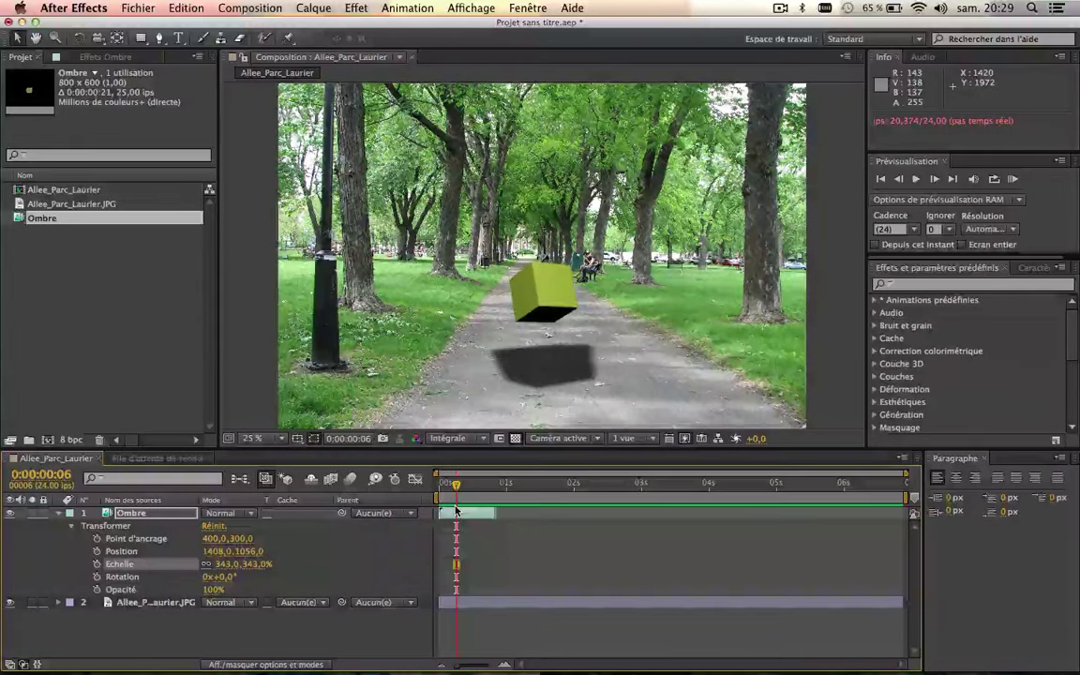